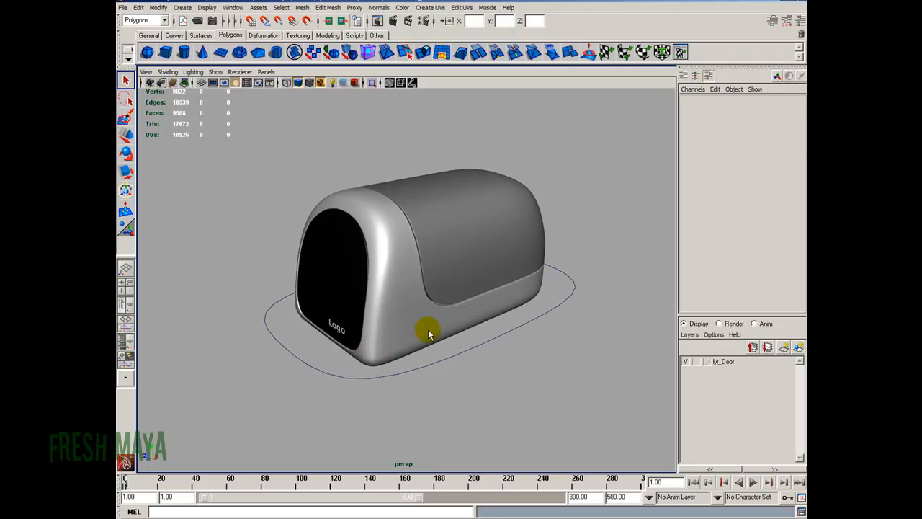
- Open the DVD drawer by setting the control curve's Door to 1 and raising its Tray attribute
click(481, 333)
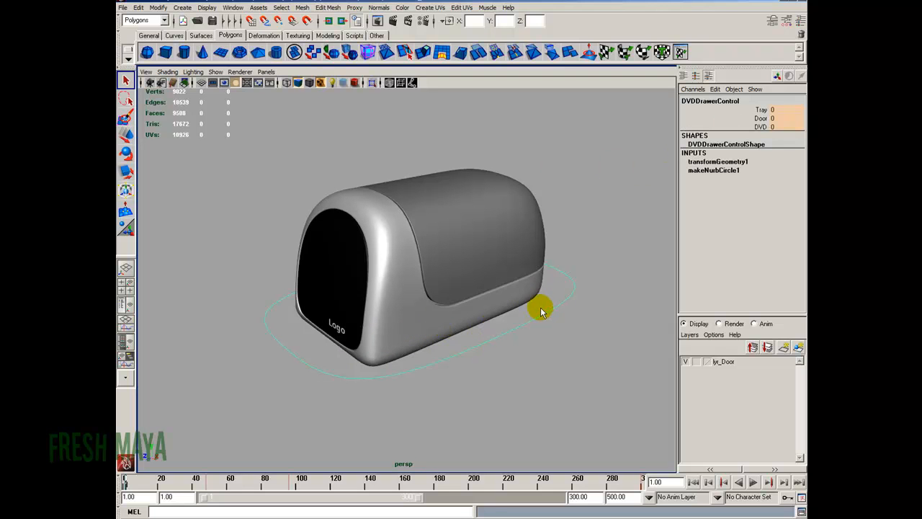
click(761, 118)
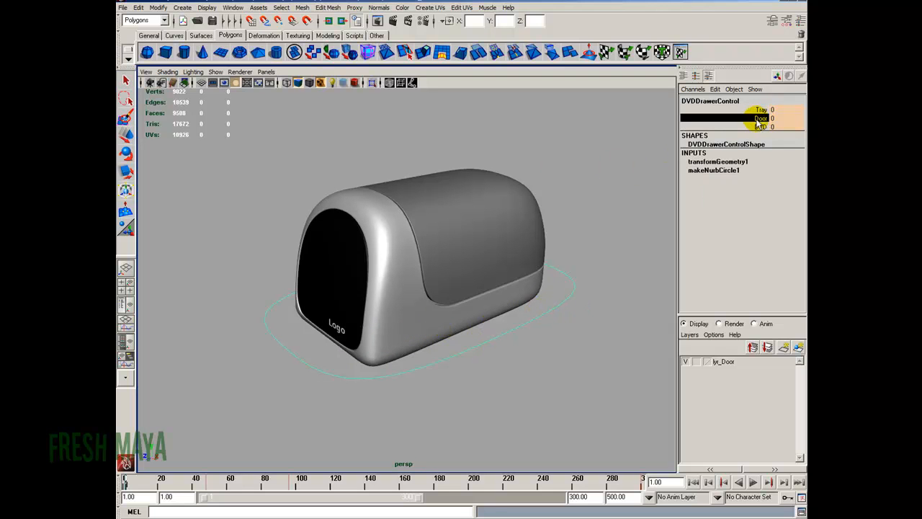
middle_drag(520, 151, 500, 165)
click(760, 110)
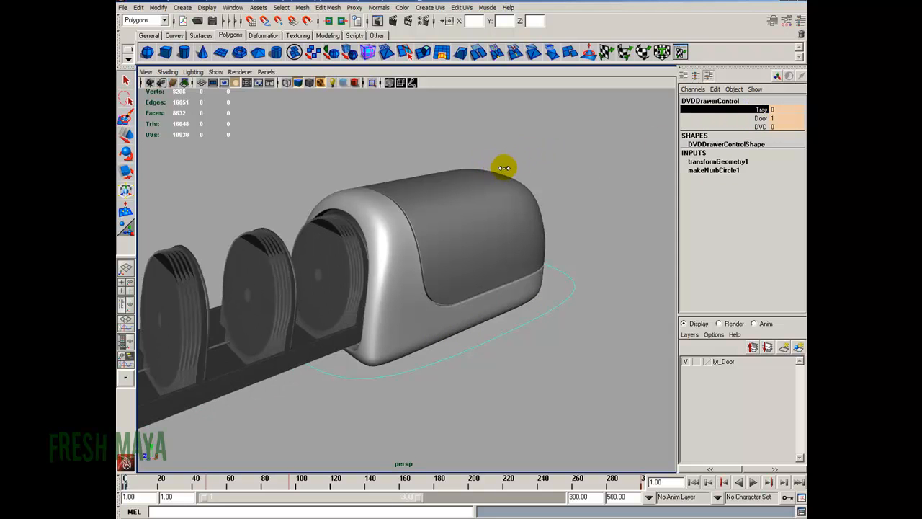
- Select the front DVD sleeve and isolate it in the perspective view
alt+right_drag(500, 165, 447, 231)
alt+drag(447, 230, 376, 255)
click(375, 256)
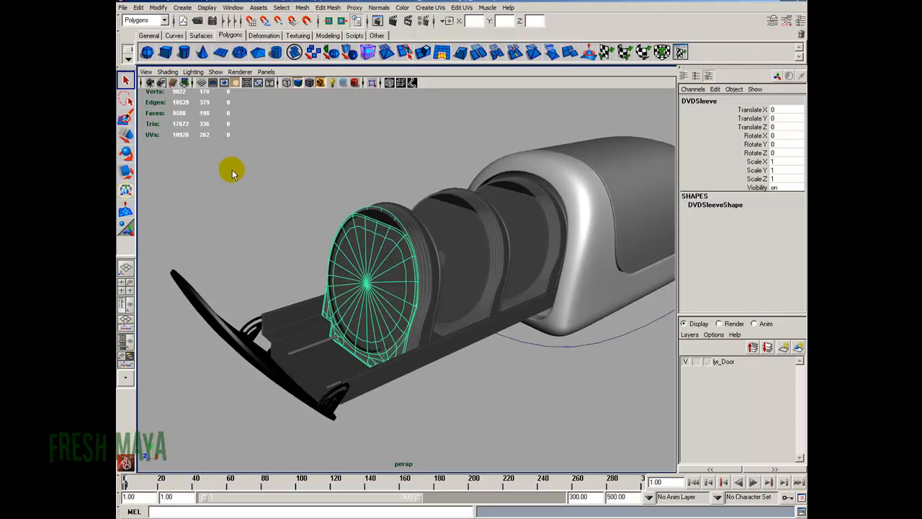
click(214, 72)
mouse_move(223, 91)
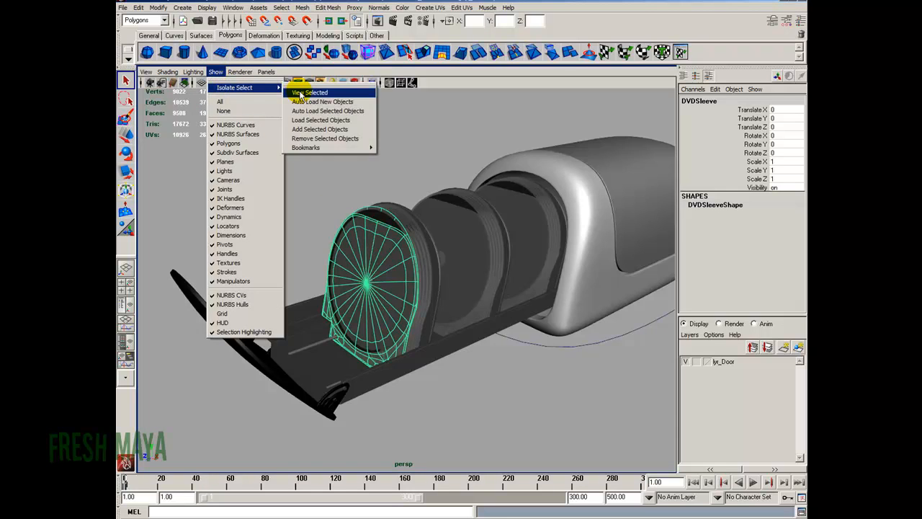
click(299, 92)
- Face the sleeve head-on and apply Planar Mapping fitted to its bounding box, projected from the camera
alt+drag(361, 311, 308, 306)
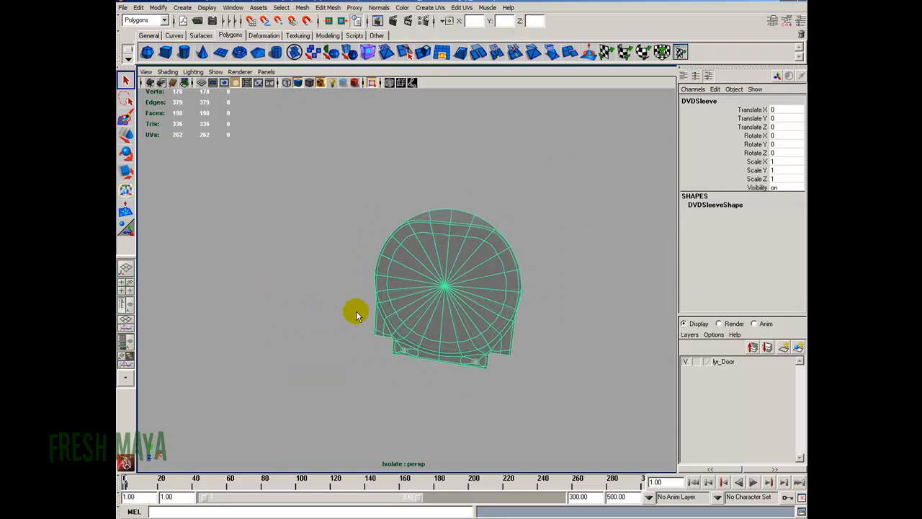
alt+drag(426, 283, 393, 243)
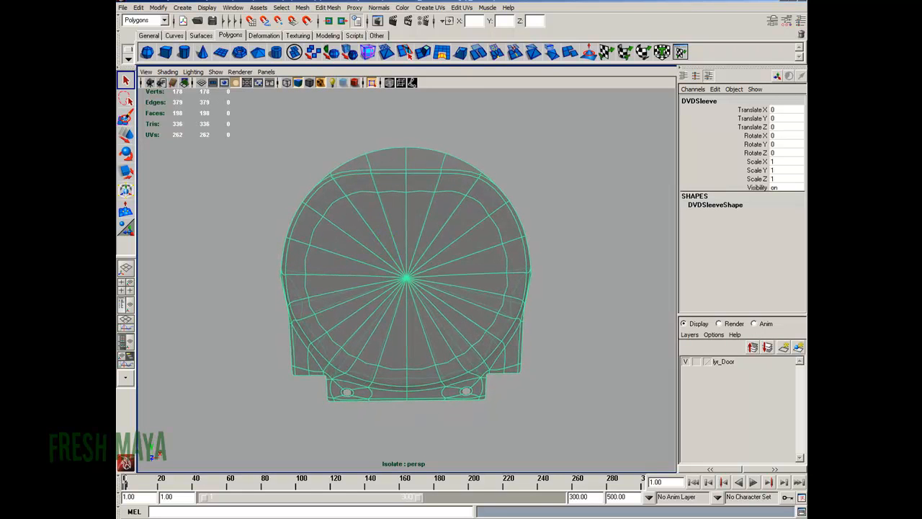
click(421, 8)
click(529, 22)
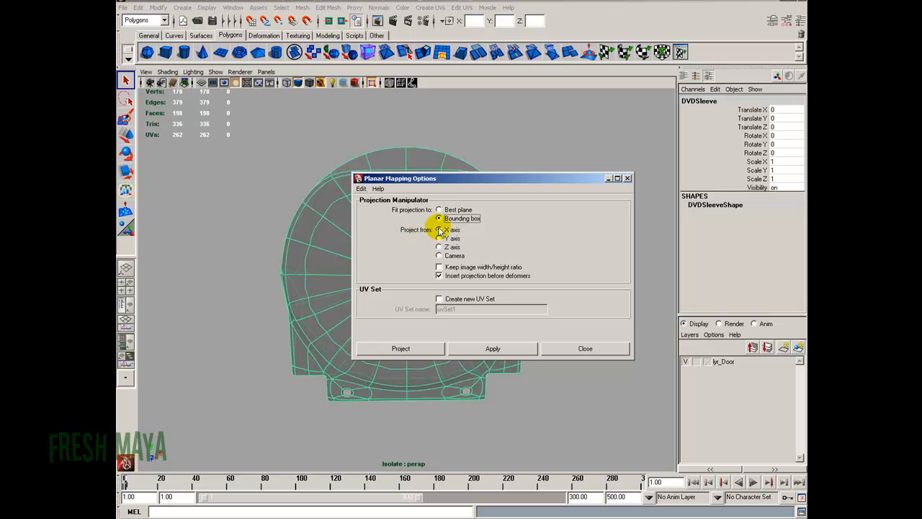
click(440, 257)
click(428, 347)
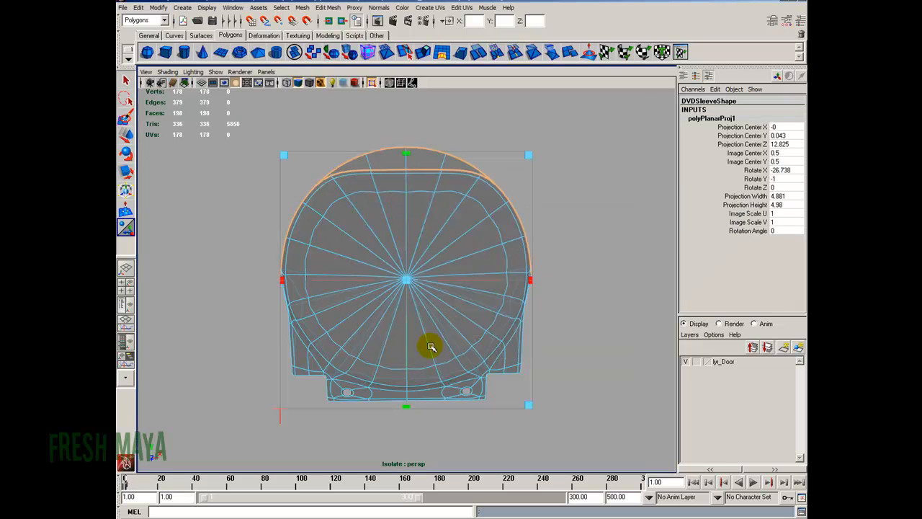
click(416, 359)
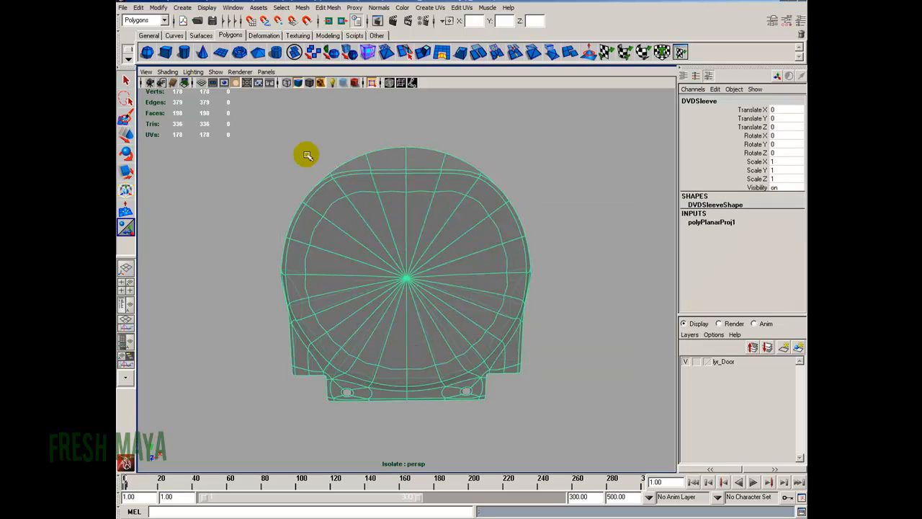
alt+drag(409, 215, 423, 230)
click(215, 71)
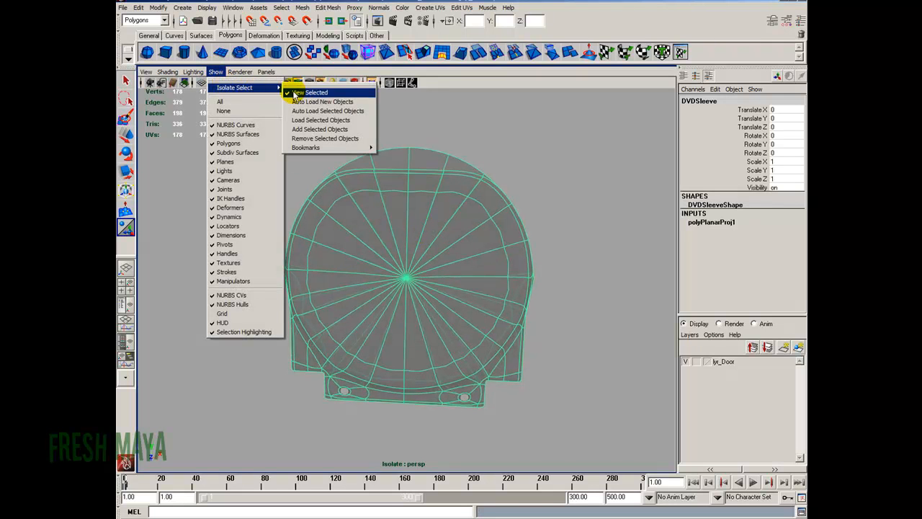
click(298, 95)
- Insert an edge loop along the inner walls of each of the two small holes at the sleeve's base
mouse_move(439, 255)
alt+mouse_down()
mouse_move(345, 228)
mouse_move(457, 259)
mouse_move(385, 269)
mouse_move(426, 262)
mouse_move(403, 262)
mouse_move(468, 174)
mouse_move(422, 230)
mouse_move(439, 185)
mouse_move(432, 222)
mouse_move(438, 190)
mouse_move(443, 255)
alt+mouse_up()
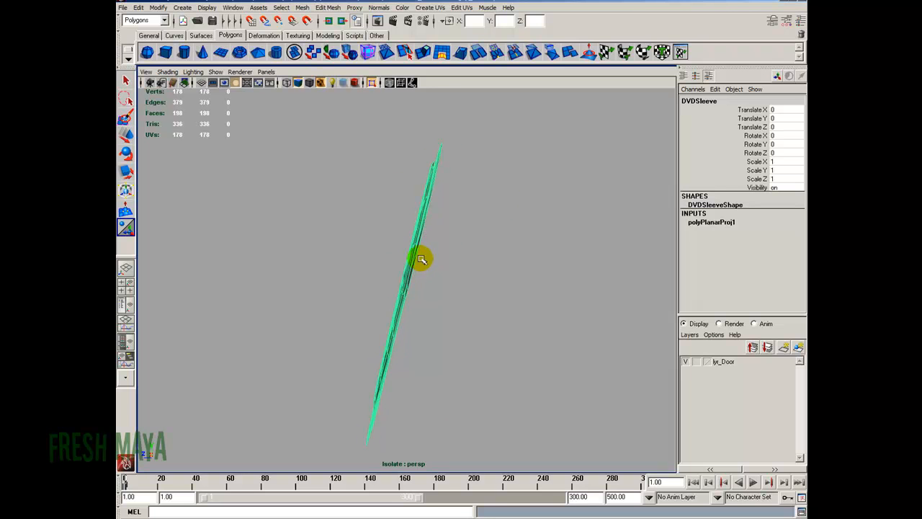
click(389, 310)
alt+drag(401, 329, 458, 244)
alt+right_drag(458, 245, 449, 244)
alt+drag(451, 228, 284, 280)
click(351, 259)
alt+right_drag(284, 280, 378, 322)
alt+right_drag(439, 314, 261, 306)
alt+drag(261, 307, 338, 303)
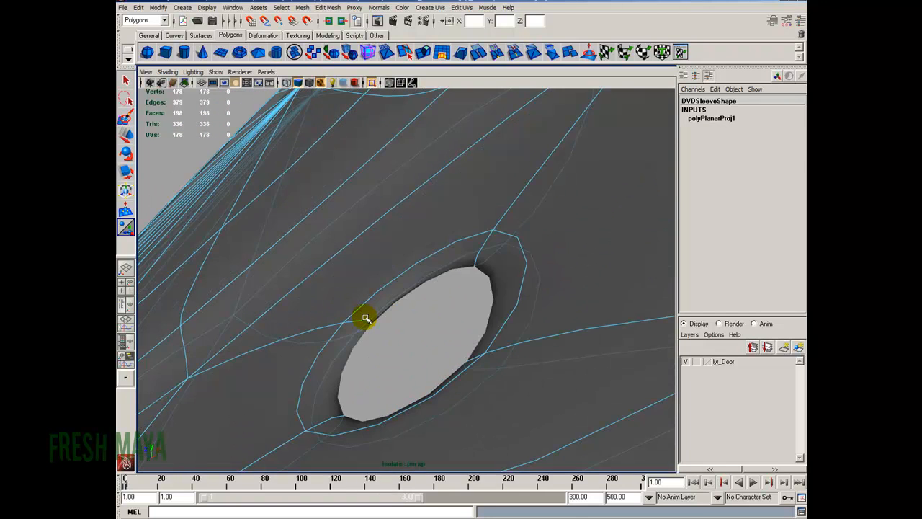
key(1)
alt+right_drag(372, 323, 345, 293)
drag(348, 285, 353, 288)
alt+right_drag(418, 291, 398, 222)
click(369, 187)
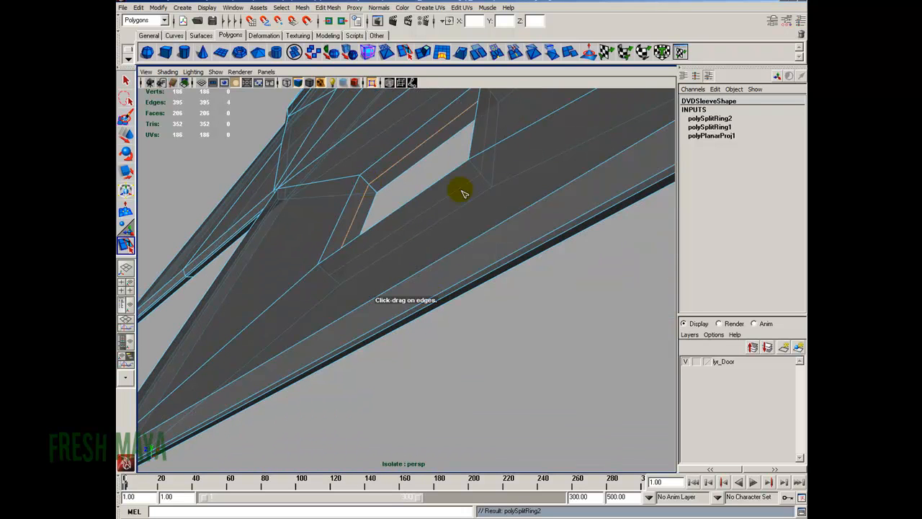
- Select the edge loop running around the sleeve's outer border
key(F8)
alt+right_drag(453, 214, 389, 187)
alt+middle_drag(434, 220, 316, 321)
key(F10)
alt+drag(433, 263, 389, 302)
alt+right_drag(388, 303, 419, 425)
alt+middle_drag(419, 424, 406, 321)
alt+drag(405, 321, 315, 307)
alt+right_drag(315, 307, 341, 332)
alt+middle_drag(341, 332, 352, 317)
alt+drag(352, 318, 348, 320)
double_click(488, 318)
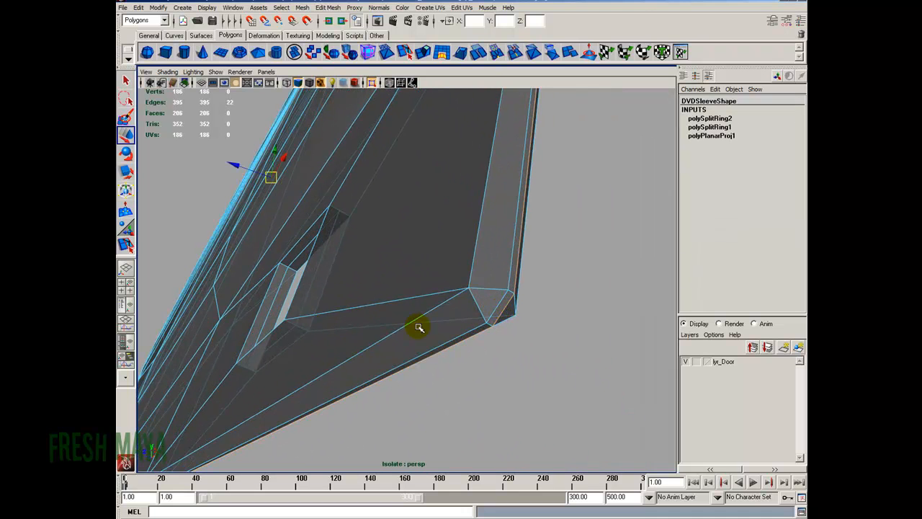
- Add the new edge loops inside both small holes to the selection and cut the UVs along the selected edges
alt+right_drag(395, 295, 308, 306)
alt+middle_drag(307, 307, 430, 264)
alt+right_drag(309, 288, 345, 284)
alt+middle_drag(345, 285, 425, 238)
alt+right_drag(422, 283, 489, 294)
alt+drag(489, 294, 265, 321)
click(461, 8)
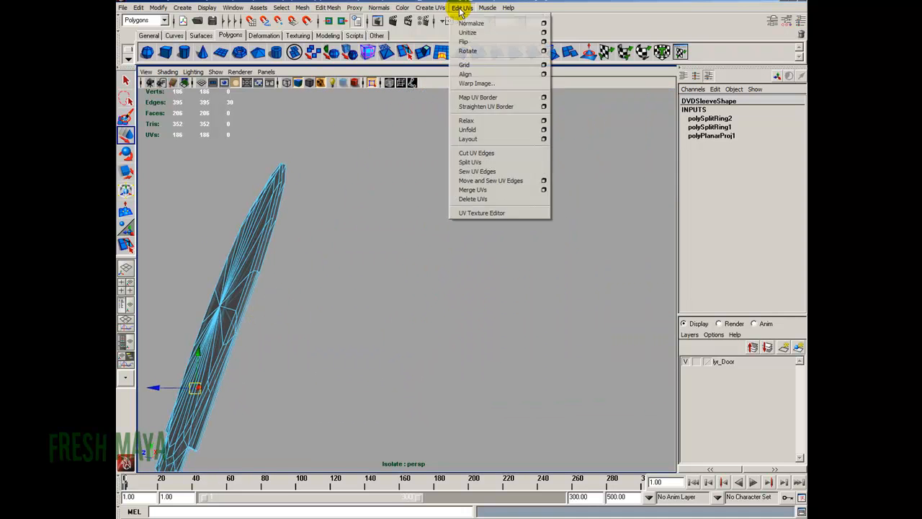
click(496, 212)
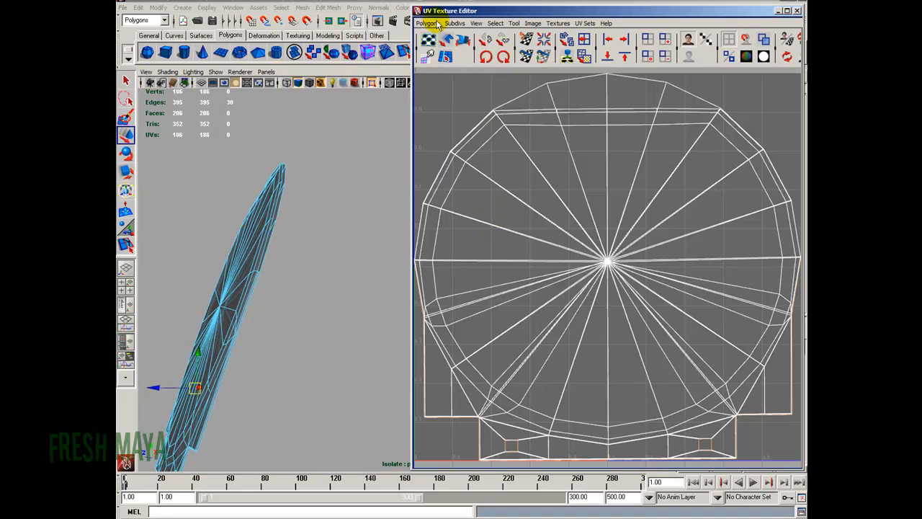
click(430, 23)
click(468, 266)
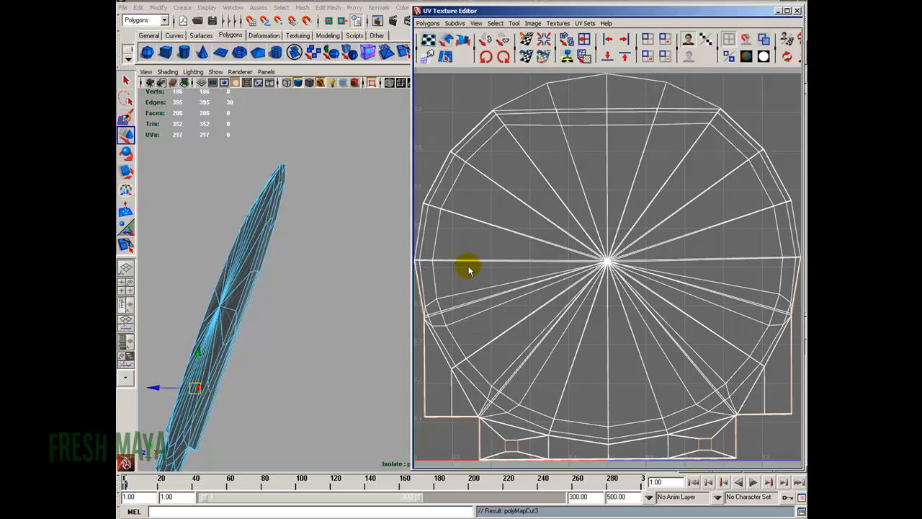
- Select the whole UV shell of the sleeve's plain round side and move it horizontally beside the other shell
scroll(510, 265, down, 3)
alt+middle_drag(512, 255, 507, 288)
right_drag(561, 137, 602, 133)
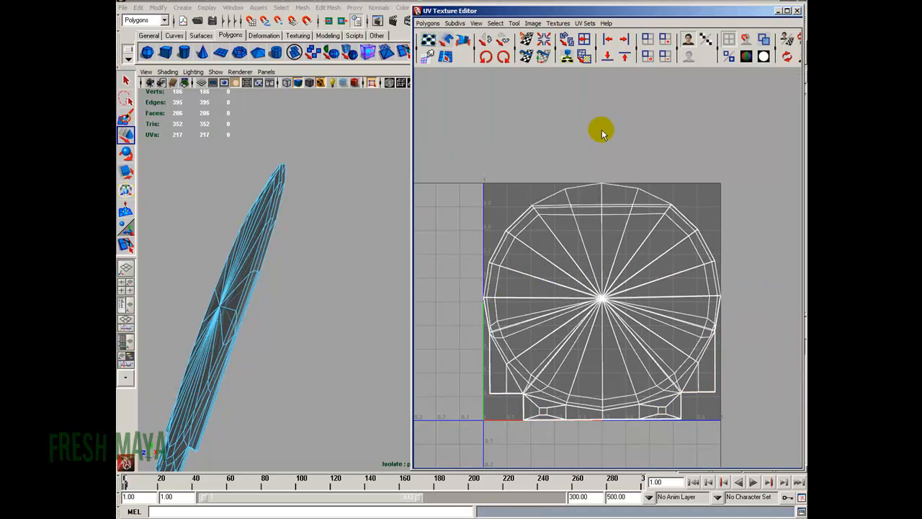
click(566, 191)
ctrl+right_drag(583, 162, 612, 150)
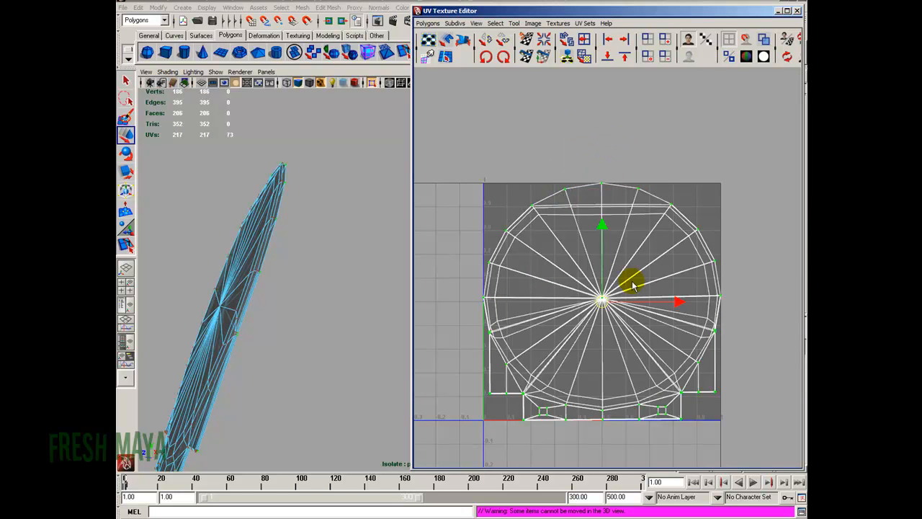
alt+right_drag(626, 273, 502, 283)
drag(668, 291, 798, 291)
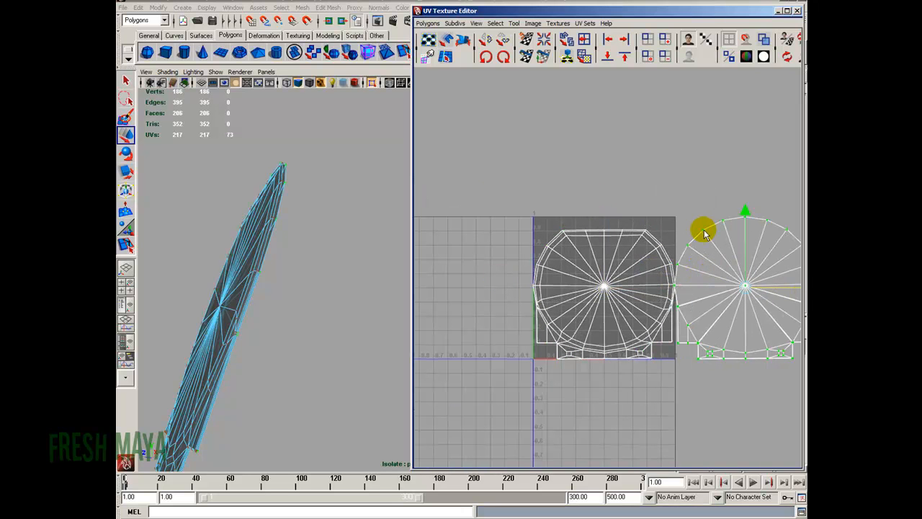
- Shift the separated UV shell slightly farther out to leave a gap between the two shells
alt+right_drag(712, 248, 670, 253)
alt+middle_drag(670, 253, 588, 248)
alt+right_drag(588, 248, 636, 286)
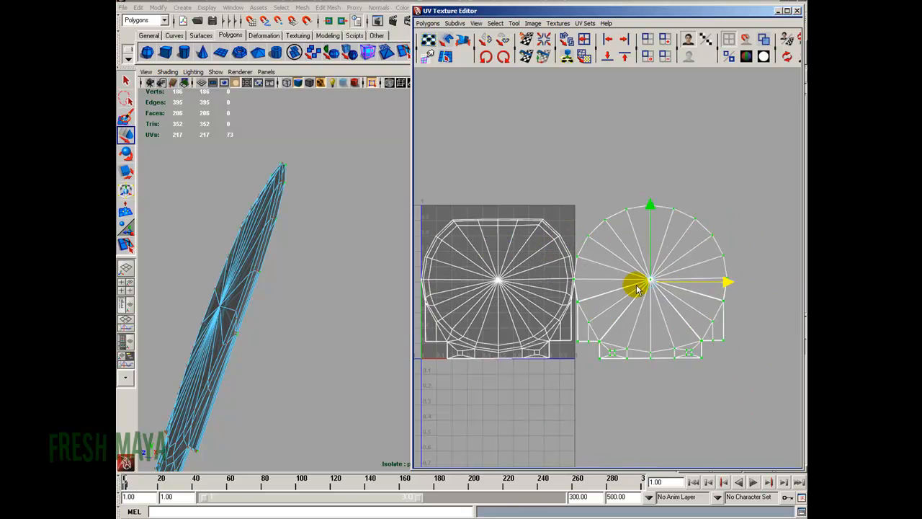
drag(710, 286, 724, 288)
alt+right_drag(655, 284, 589, 286)
alt+middle_drag(589, 286, 600, 279)
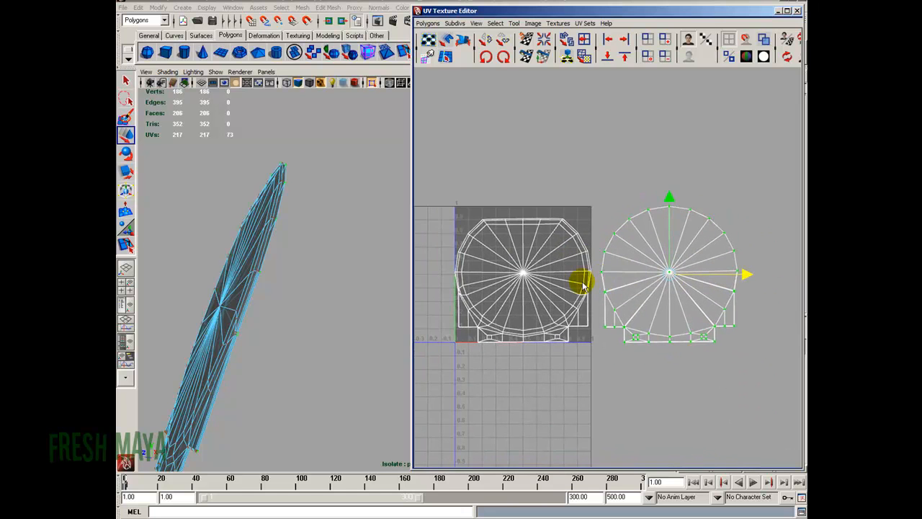
alt+right_drag(600, 279, 588, 287)
alt+middle_drag(577, 252, 589, 252)
alt+right_drag(628, 264, 606, 265)
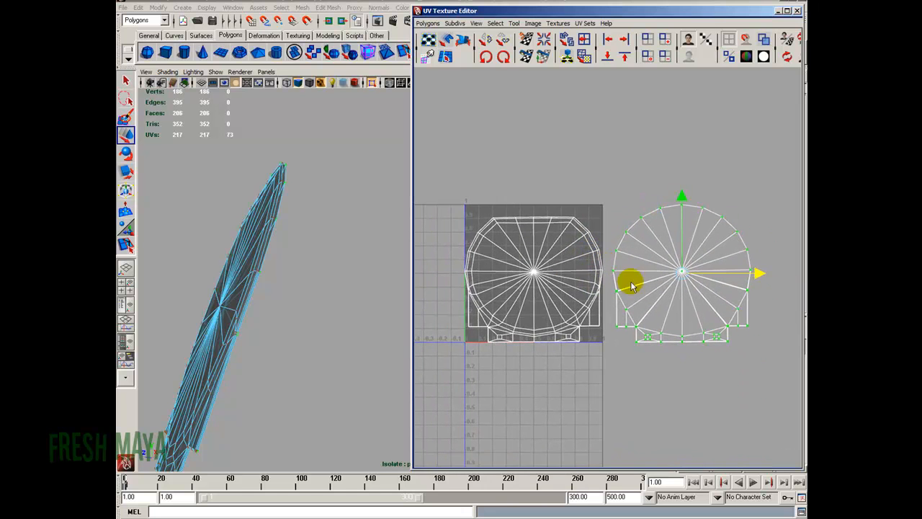
- Select both sleeve UV shells and move them together above the 0 to 1 texture square
drag(466, 178, 788, 437)
drag(610, 271, 583, 111)
scroll(592, 175, down, 2)
alt+middle_drag(597, 174, 652, 294)
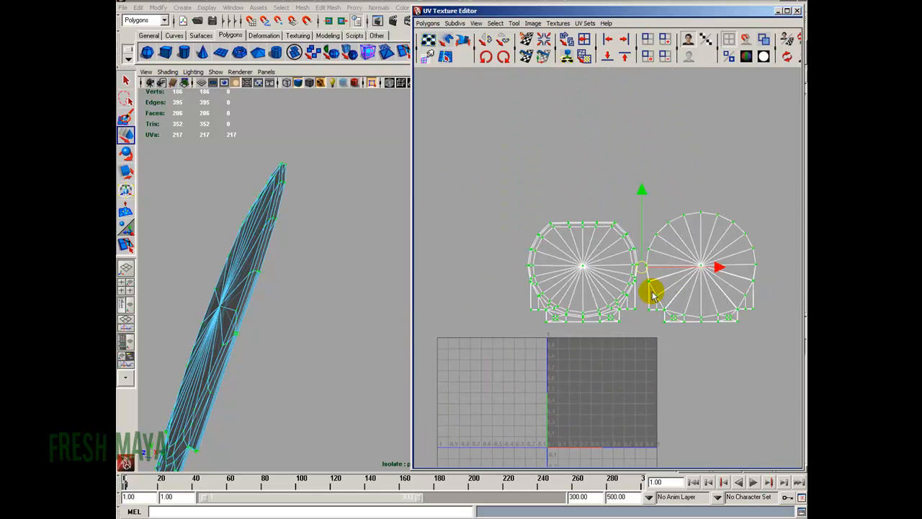
drag(641, 267, 616, 240)
scroll(606, 303, down, 1)
alt+middle_drag(605, 305, 609, 242)
drag(619, 181, 615, 186)
- Turn off isolation of the sleeve to show the whole drawer scene again
alt+drag(291, 340, 227, 92)
click(218, 75)
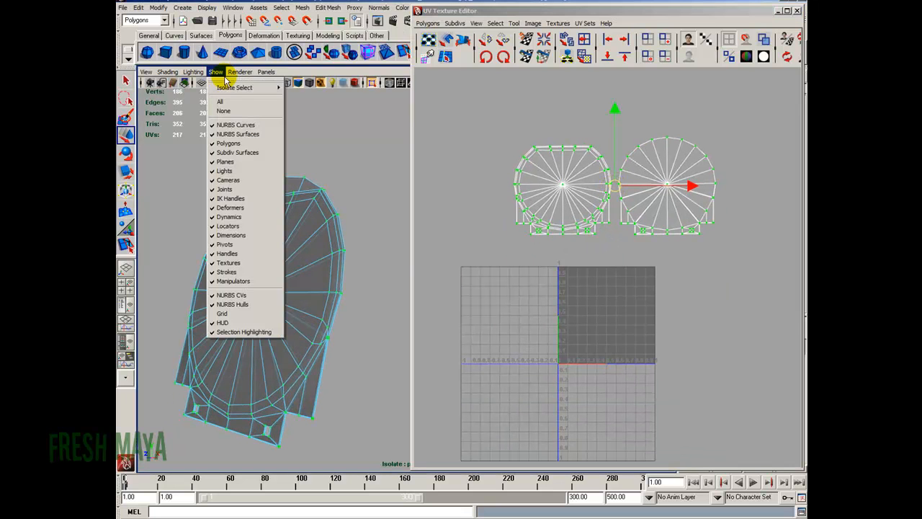
click(288, 91)
alt+drag(285, 258, 277, 295)
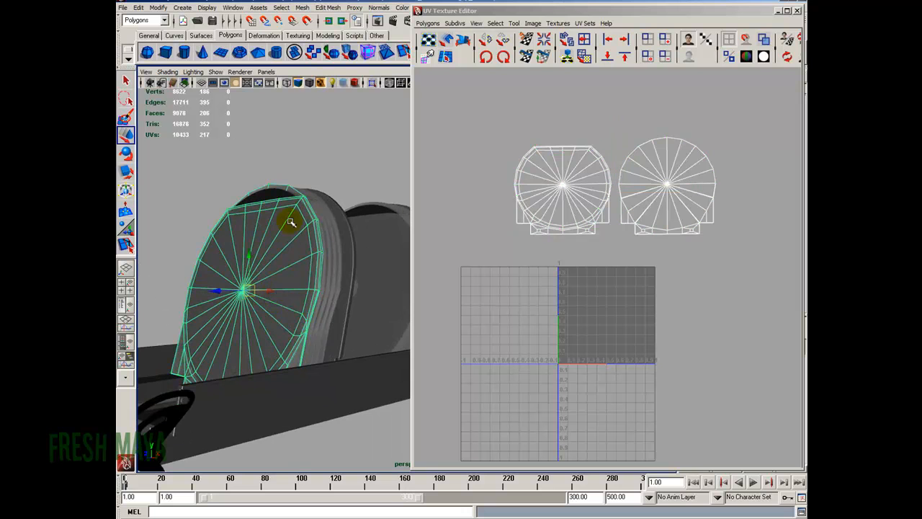
- Select the front DVD disc, isolate it and frame it in the perspective view
alt+drag(287, 237, 251, 213)
click(252, 213)
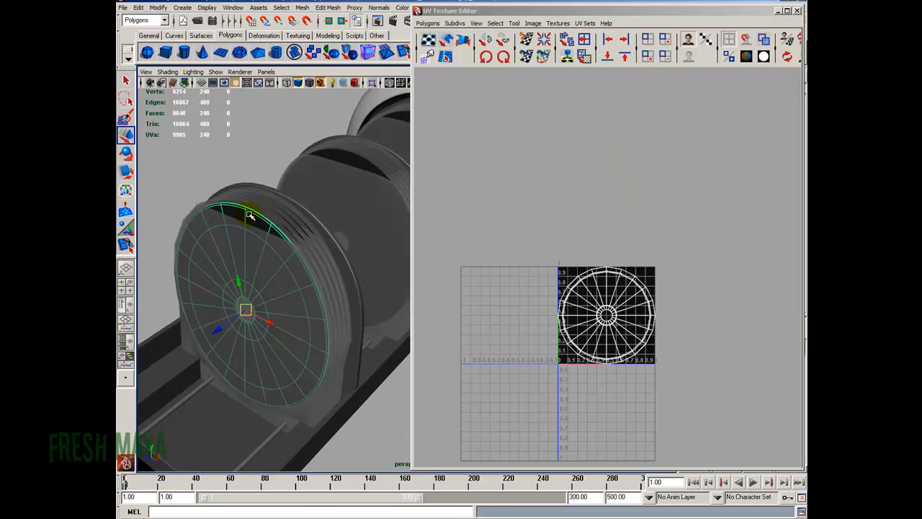
click(217, 74)
mouse_move(233, 88)
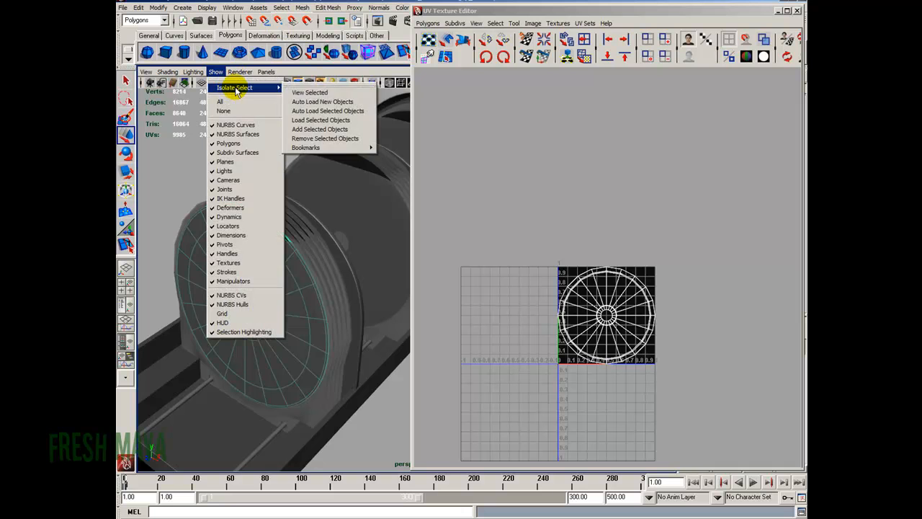
click(334, 94)
alt+drag(220, 315, 261, 308)
key(f)
- Minimize the UV Texture Editor and planar-map the head-on DVD from the camera, fitted to its bounding box
click(723, 53)
click(778, 11)
key(f)
alt+drag(426, 259, 403, 265)
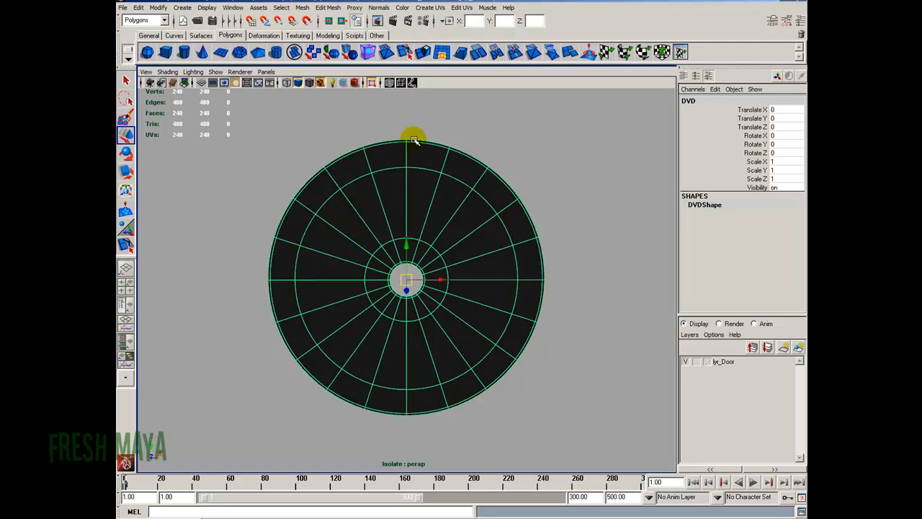
click(425, 8)
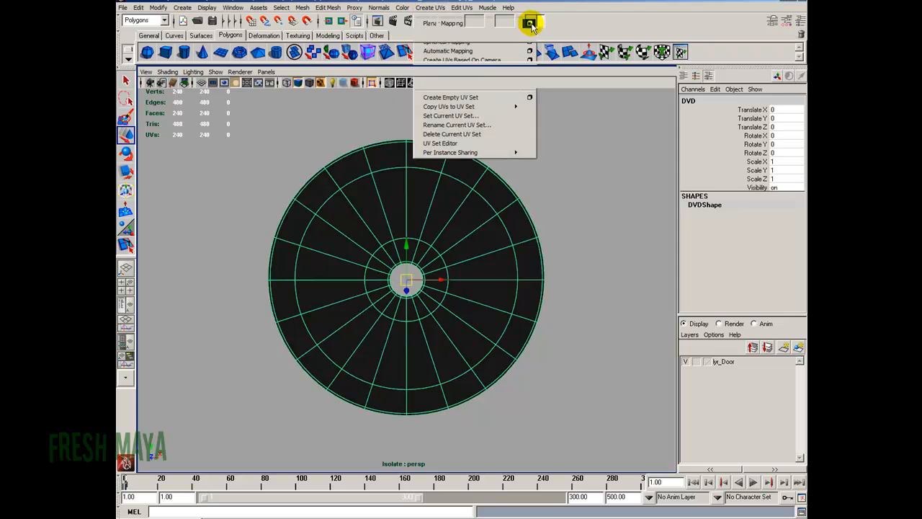
click(534, 25)
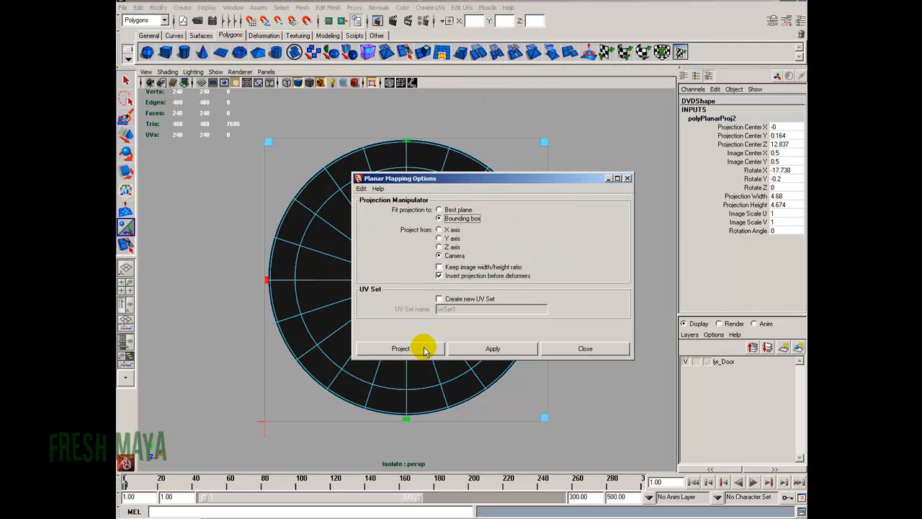
click(423, 349)
- Select the edge loops around the DVD's outer rim and its centre hole
alt+drag(448, 274, 236, 281)
click(407, 268)
click(463, 258)
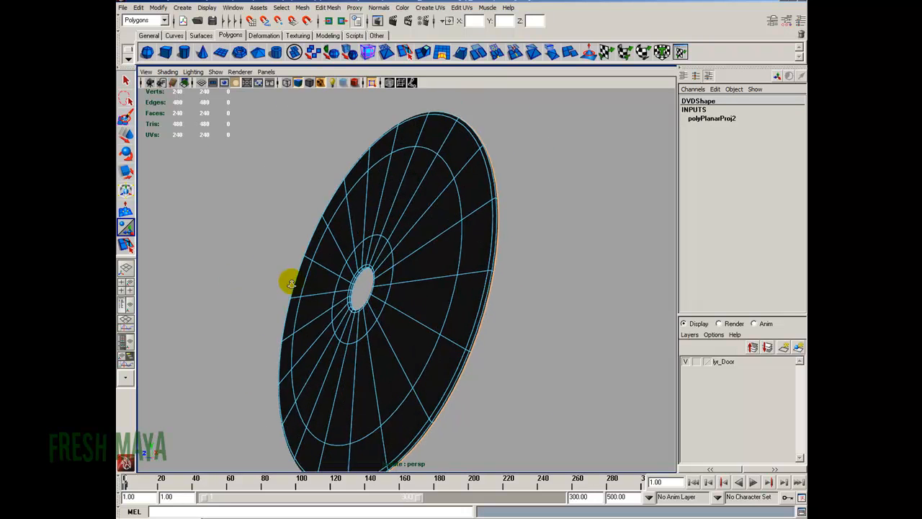
alt+right_drag(237, 282, 303, 245)
alt+middle_drag(303, 245, 490, 216)
alt+right_drag(255, 260, 488, 273)
alt+drag(489, 274, 394, 198)
key(f)
alt+middle_drag(488, 256, 329, 249)
alt+drag(329, 249, 357, 239)
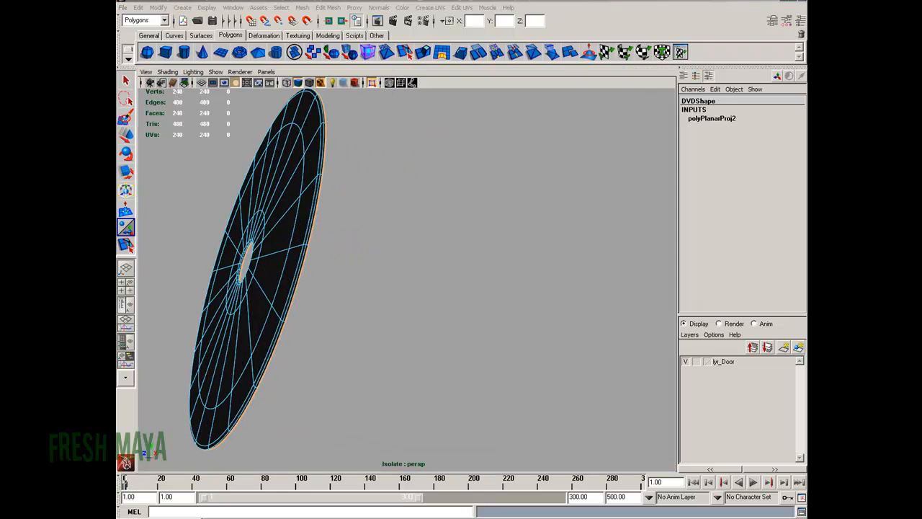
- Restore the UV Texture Editor and cut the DVD's UVs along the selected rim and centre-hole edge loops
click(202, 517)
scroll(592, 230, up, 3)
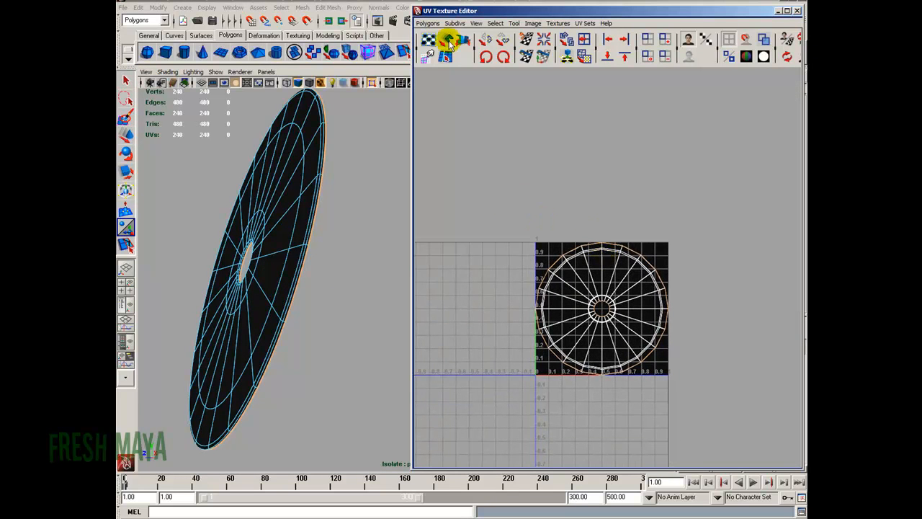
click(427, 23)
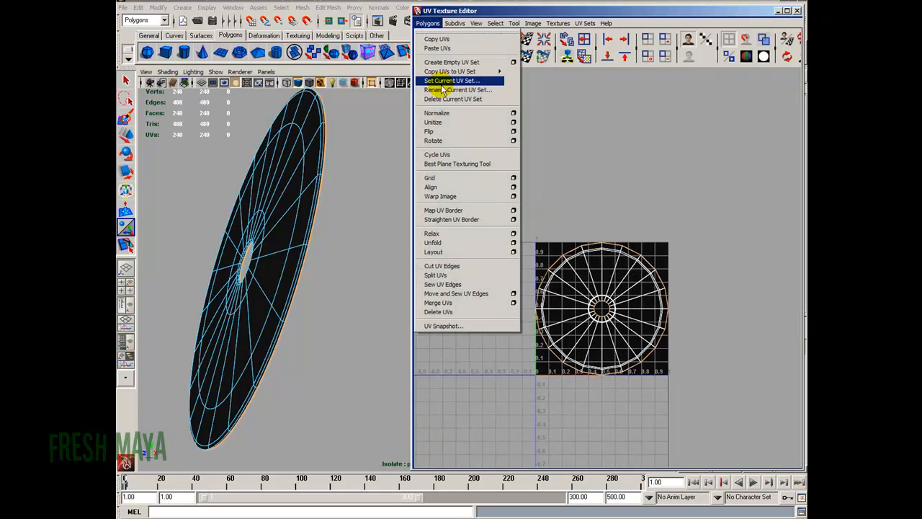
click(465, 266)
click(584, 232)
- Select one face of the DVD as a UV shell and move it beside the other shell, outside the 0 to 1 square
right_click(569, 201)
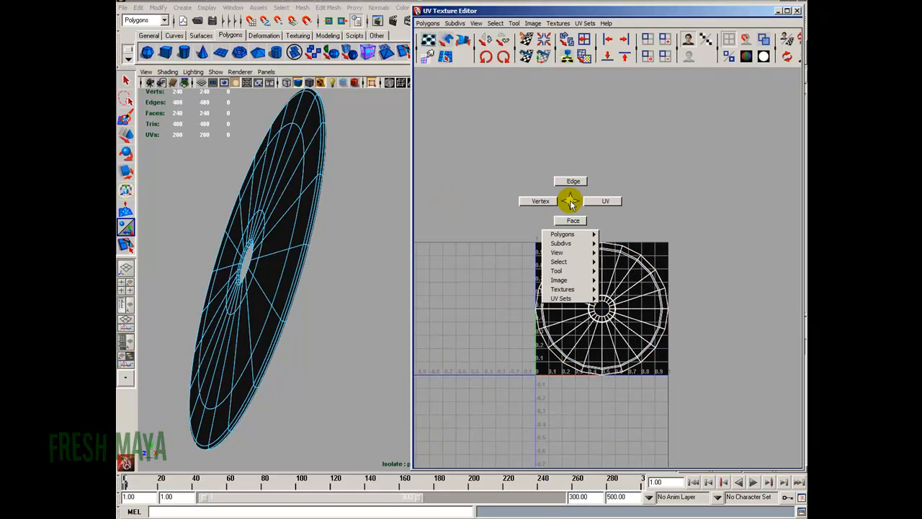
click(598, 201)
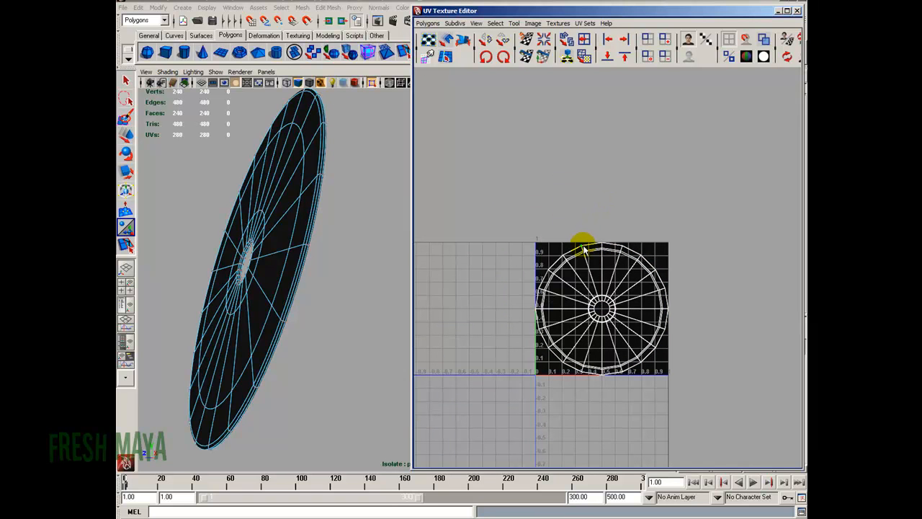
ctrl+right_drag(585, 220, 617, 202)
key(w)
drag(669, 311, 758, 308)
alt+drag(309, 268, 237, 270)
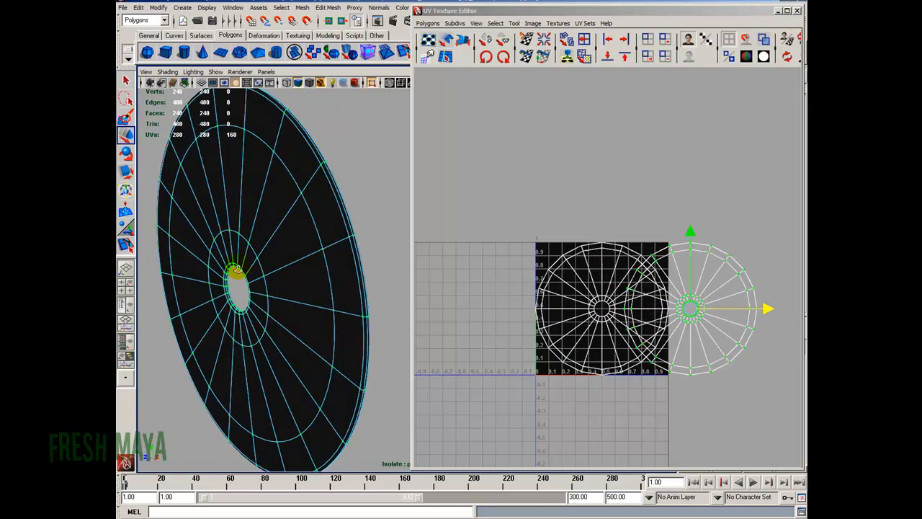
alt+right_drag(237, 269, 307, 251)
alt+right_drag(619, 295, 490, 317)
drag(749, 300, 569, 315)
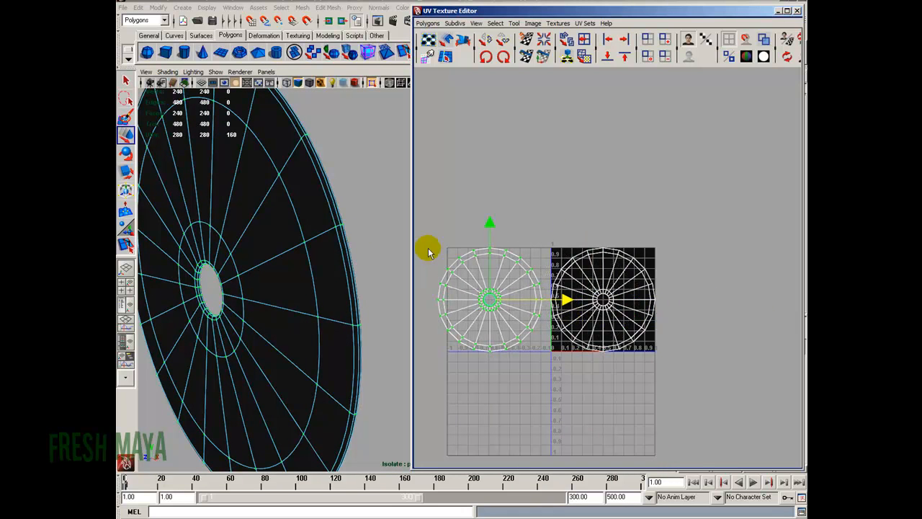
alt+right_drag(687, 290, 562, 290)
- Turn off isolation of the DVD, return to object mode and add the DVD sleeve to the selection
alt+right_drag(397, 257, 289, 246)
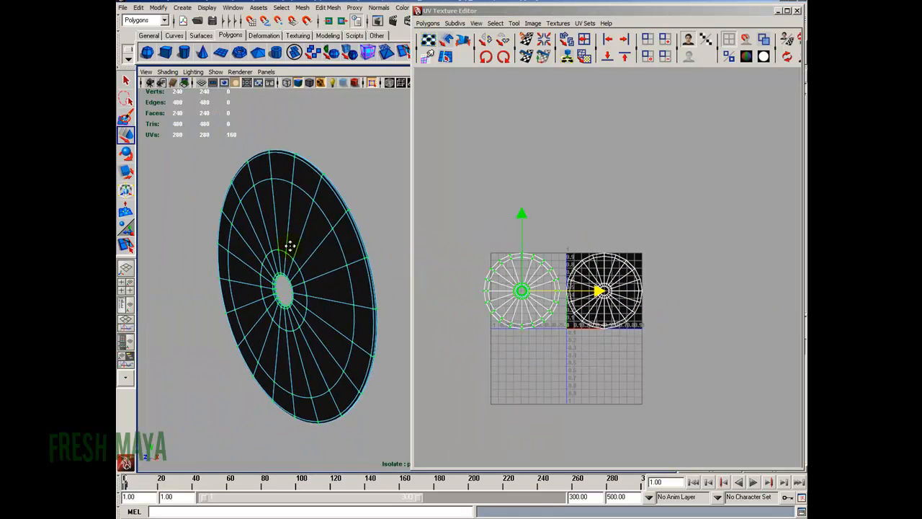
click(215, 71)
mouse_move(234, 87)
click(309, 94)
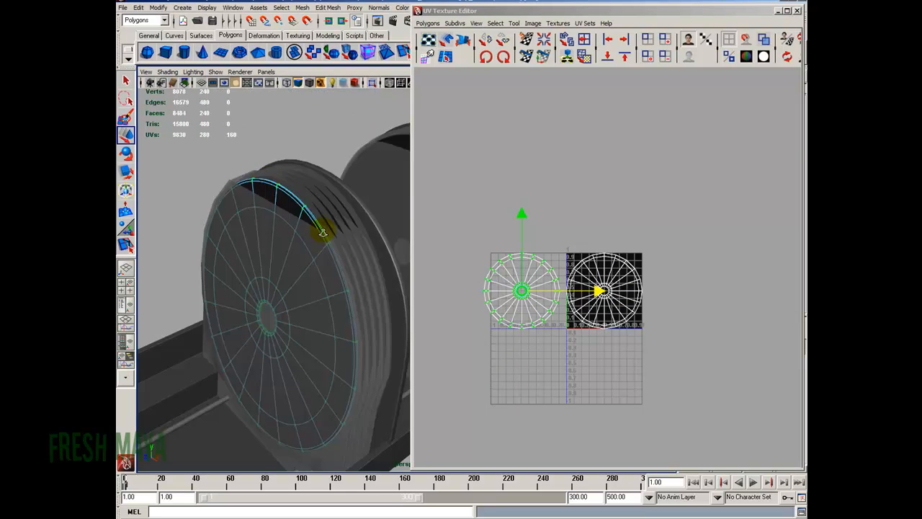
key(F8)
alt+right_drag(227, 235, 283, 242)
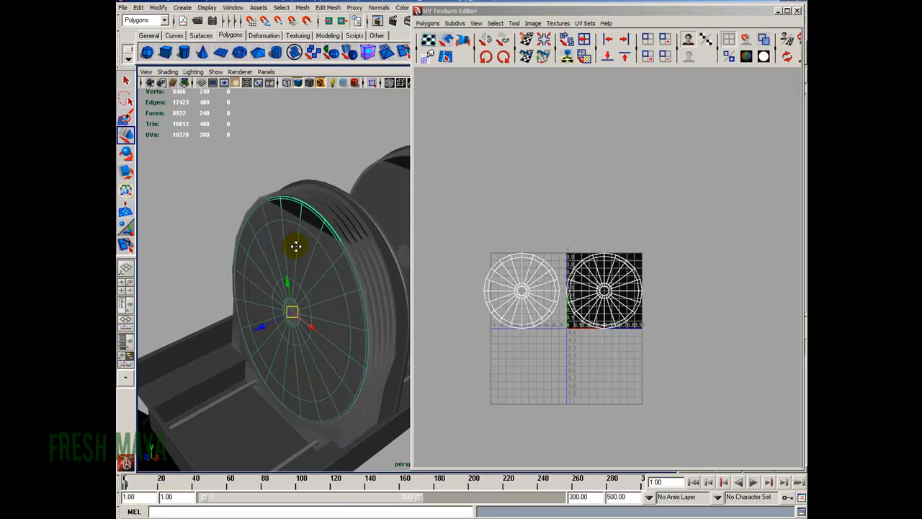
alt+middle_drag(283, 243, 296, 246)
shift+click(262, 216)
scroll(641, 229, down, 2)
- Move the two sleeve UV shells above the DVD shells and space them apart so that none overlap
right_drag(527, 149, 580, 142)
drag(494, 132, 710, 233)
drag(611, 190, 570, 204)
drag(668, 139, 574, 241)
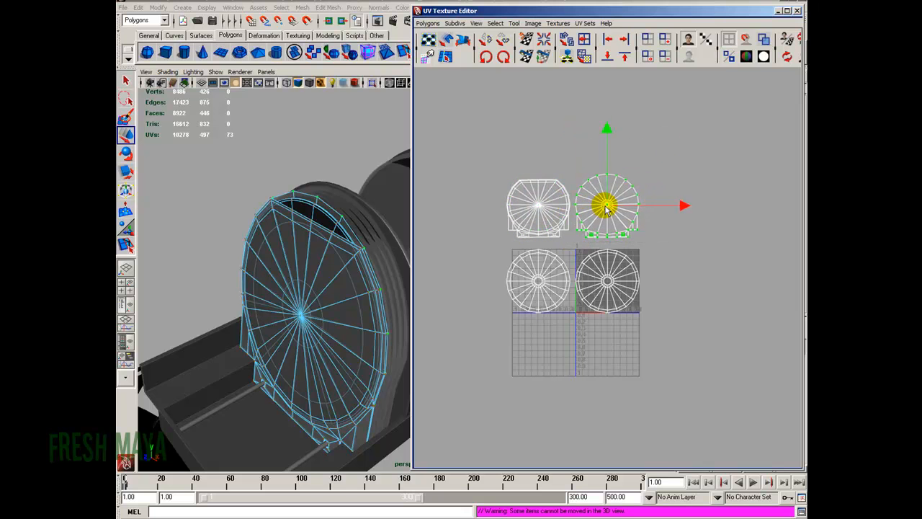
drag(605, 208, 610, 207)
drag(498, 165, 662, 244)
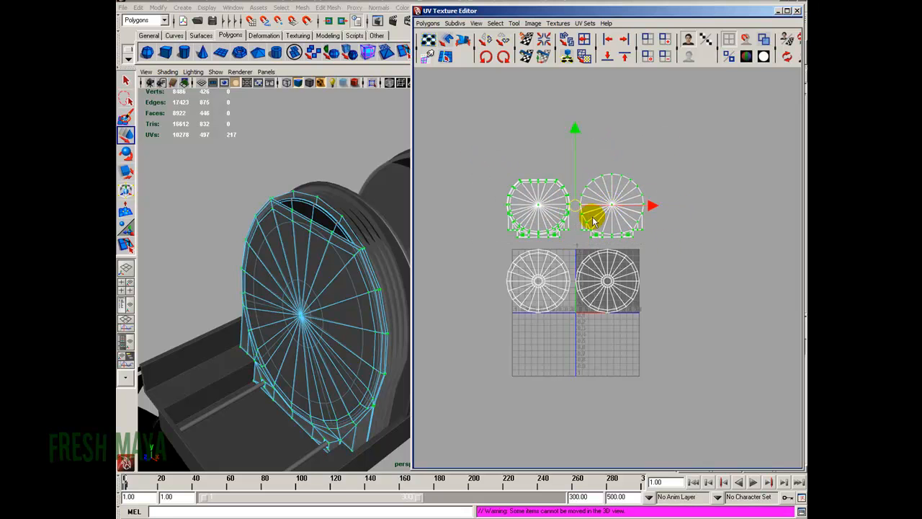
drag(575, 210, 572, 215)
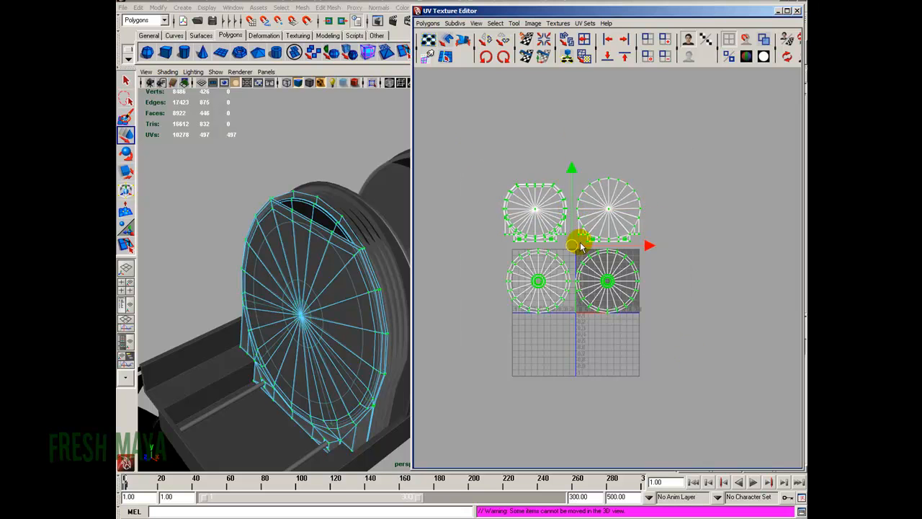
- Scale and move all four UV shells together so they fit inside the 0 to 1 texture square
drag(580, 249, 610, 276)
key(w)
scroll(610, 276, up, 6)
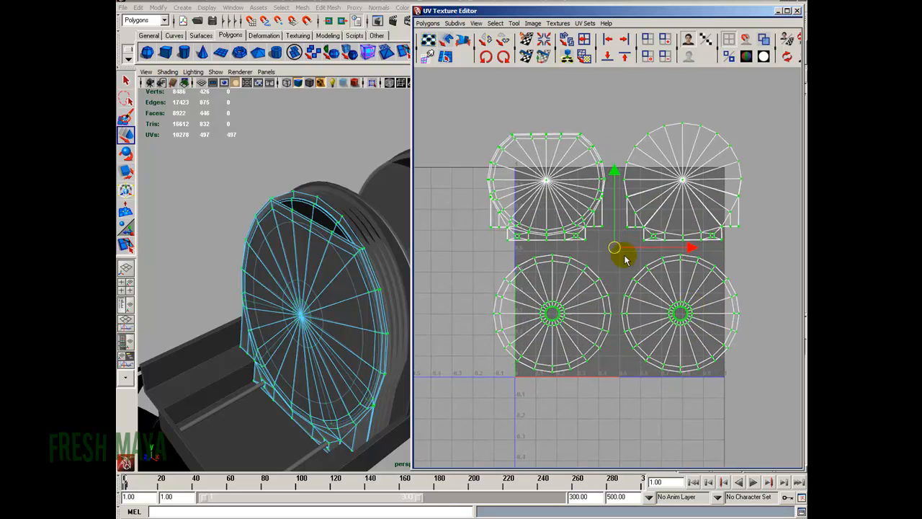
key(r)
drag(614, 249, 619, 273)
key(w)
key(r)
key(w)
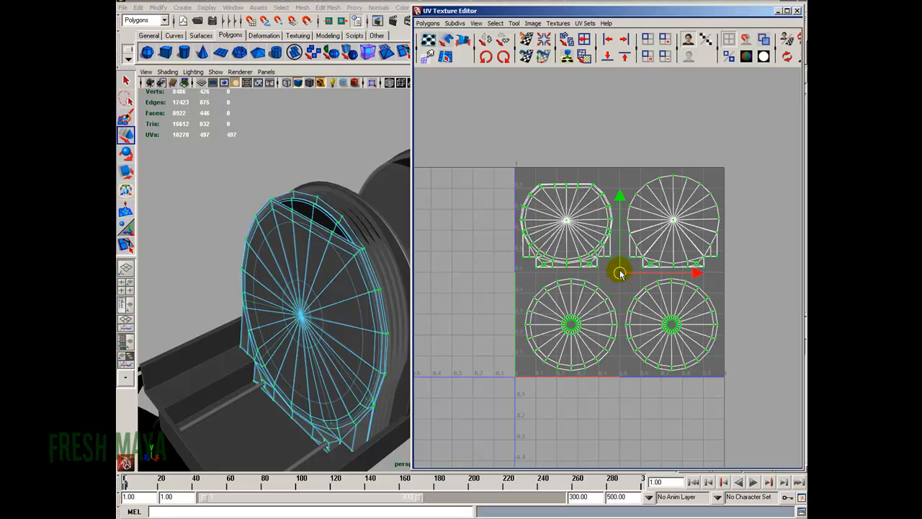
click(595, 146)
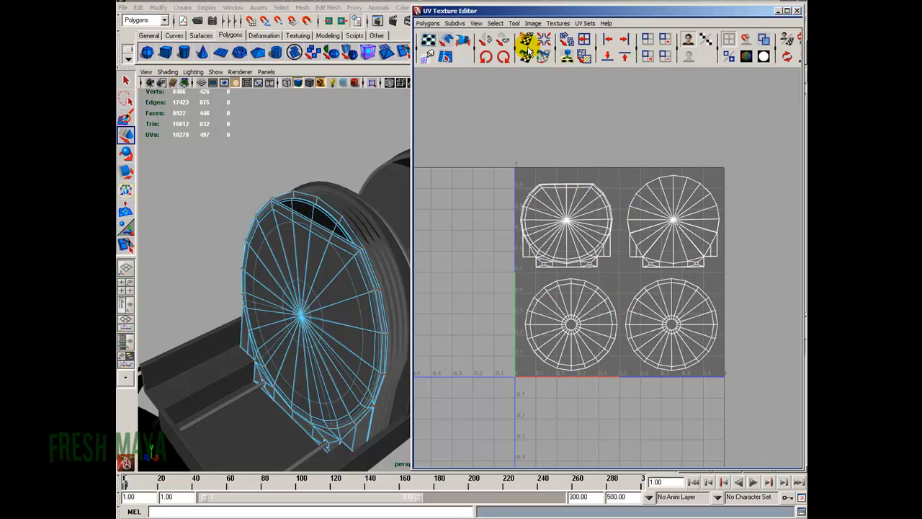
- Export a 1024 x 1024 PNG UV snapshot named DVDUVs to the project's images folder and close the UV Texture Editor
alt+drag(273, 229, 296, 247)
click(306, 247)
click(427, 23)
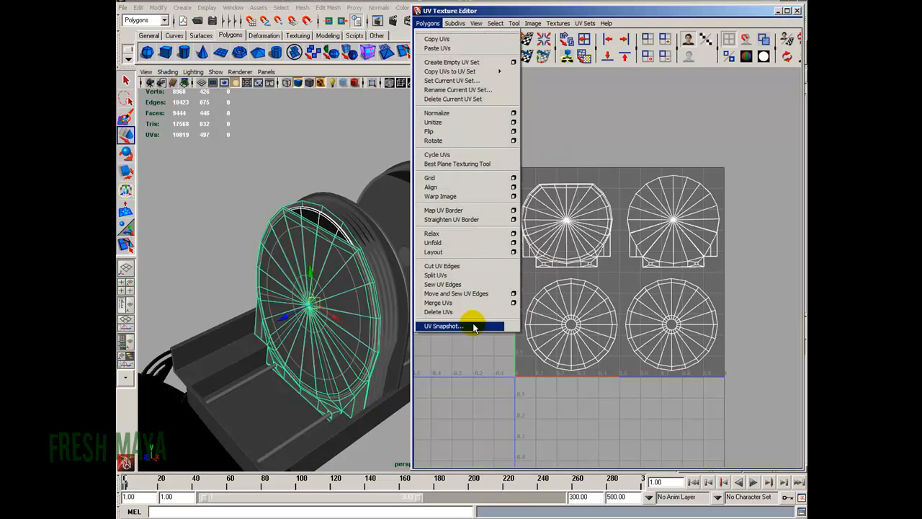
click(474, 327)
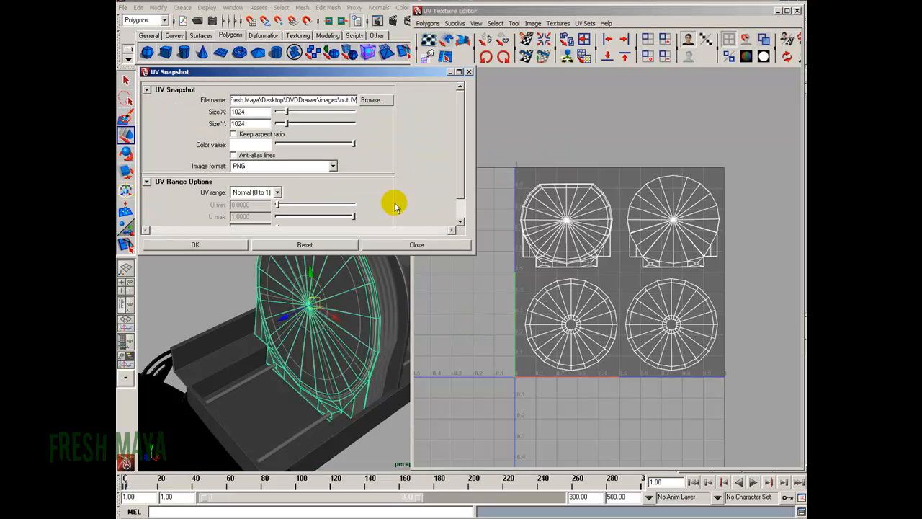
double_click(340, 99)
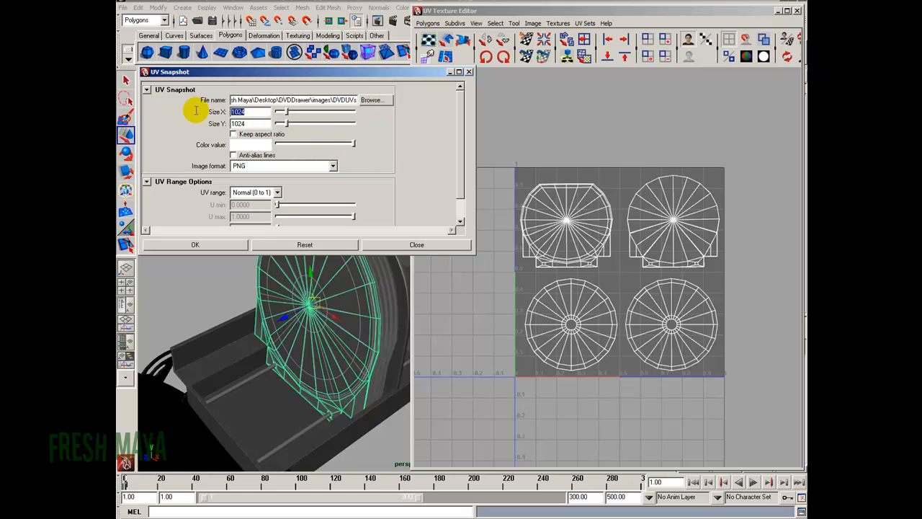
double_click(257, 124)
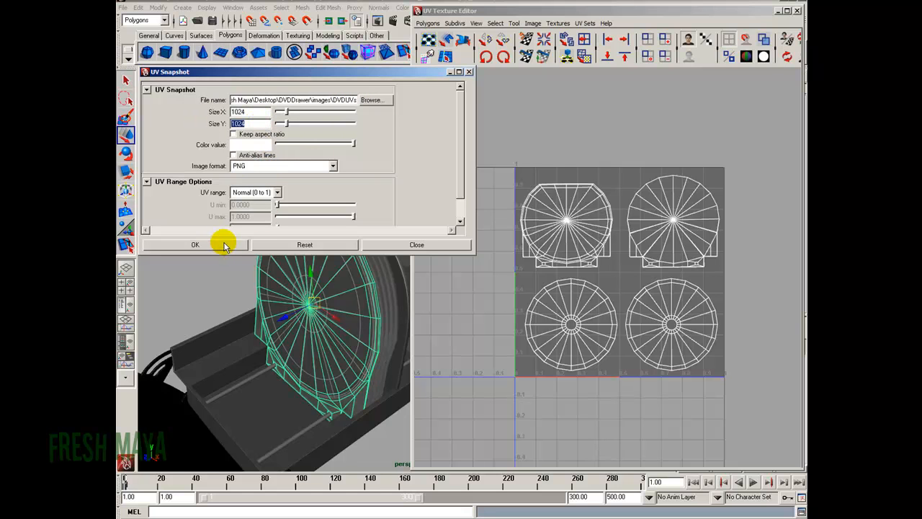
click(195, 245)
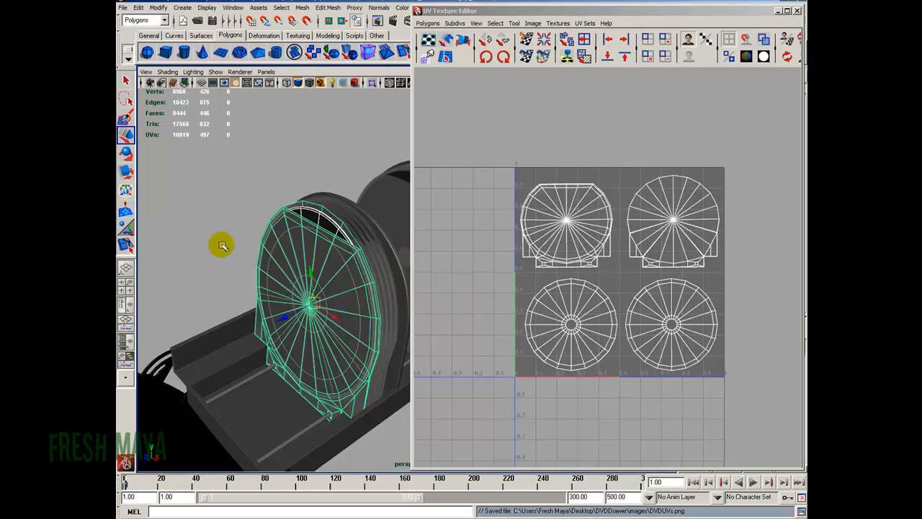
click(796, 11)
- Select the entire drawer model with its control curve and delete its construction history
mouse_move(422, 195)
alt+mouse_down()
mouse_move(406, 196)
mouse_move(417, 179)
alt+mouse_up()
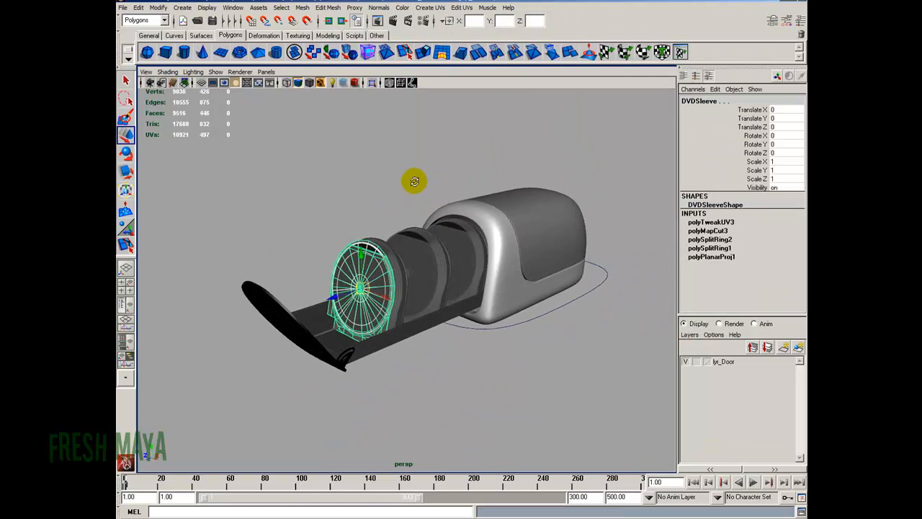
key(Up)
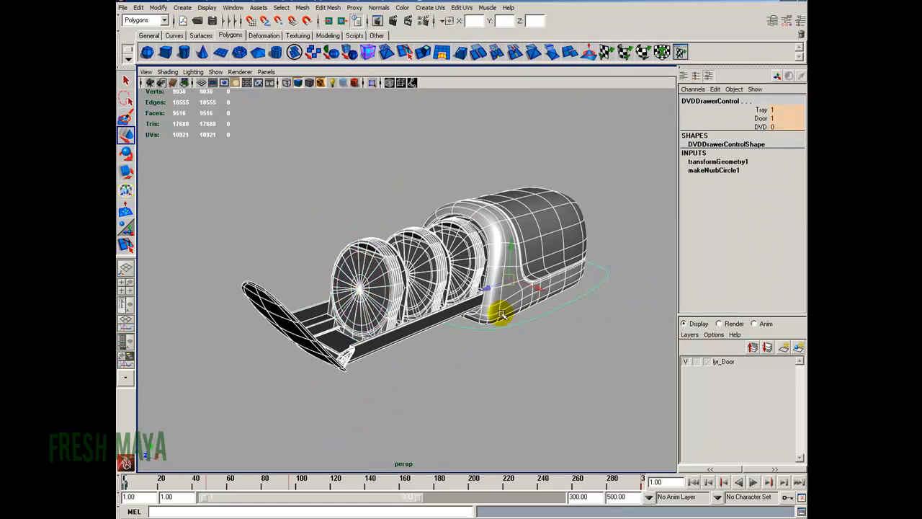
click(141, 8)
mouse_move(240, 120)
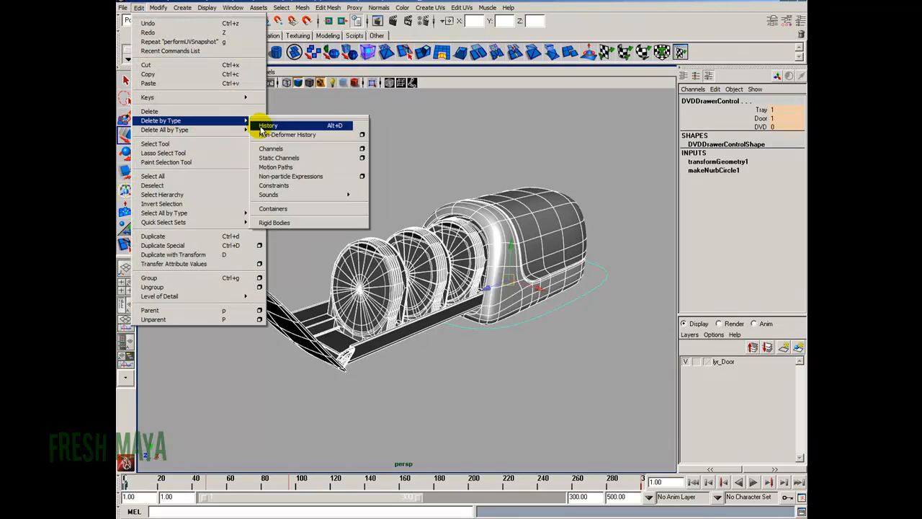
click(266, 127)
click(304, 192)
key(5)
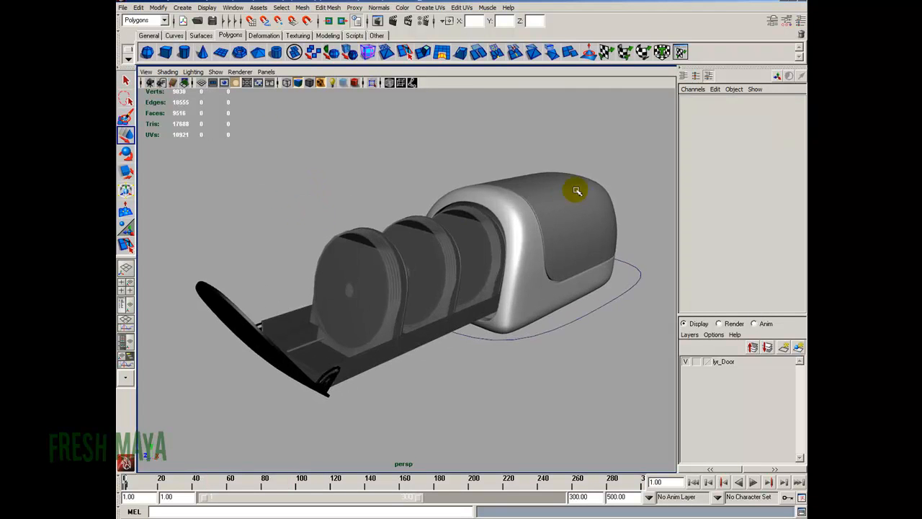
- Close the tray by setting the Tray attribute of the drawer's control curve to 0
click(550, 301)
click(761, 110)
middle_drag(531, 185, 525, 191)
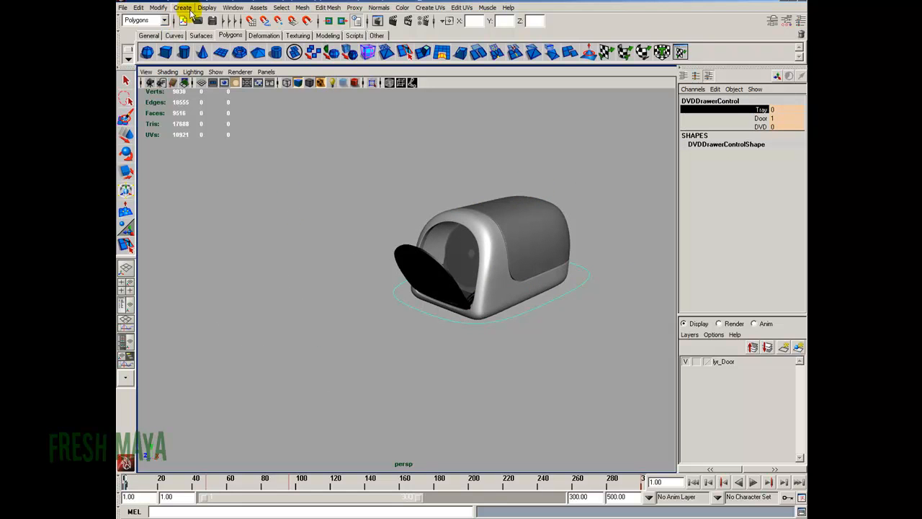
- Save the scene as DVDDrawer_13 in the project's scenes folder
click(123, 7)
click(149, 56)
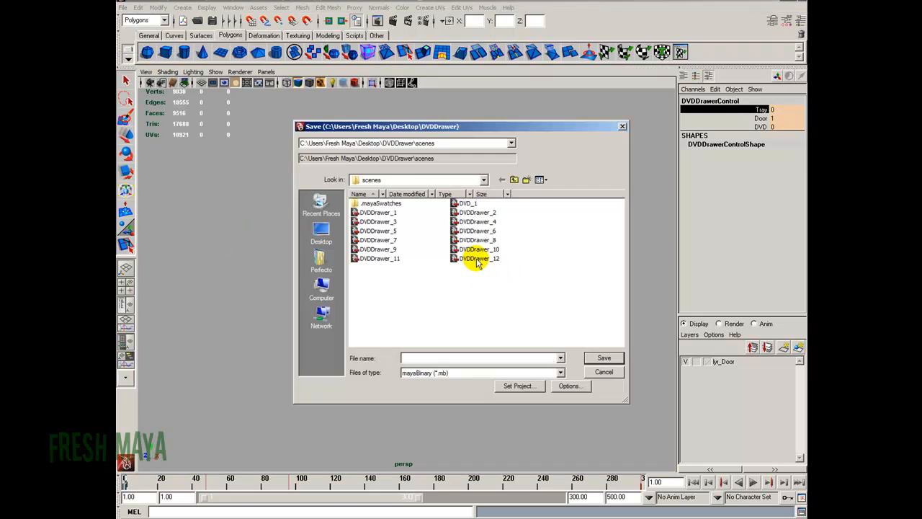
click(476, 258)
drag(447, 358, 434, 358)
text(13)
key(Return)
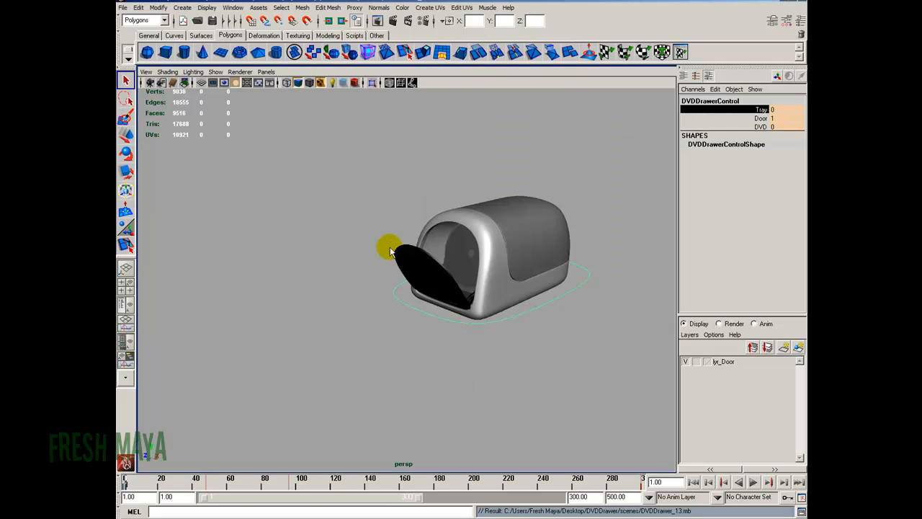
- Add the whole drawer model and its control curve to the lyr_Door display layer and hide that layer
alt+right_drag(360, 233, 441, 232)
alt+middle_drag(441, 232, 396, 253)
alt+right_drag(338, 237, 384, 241)
alt+drag(384, 240, 384, 268)
alt+right_drag(385, 268, 397, 264)
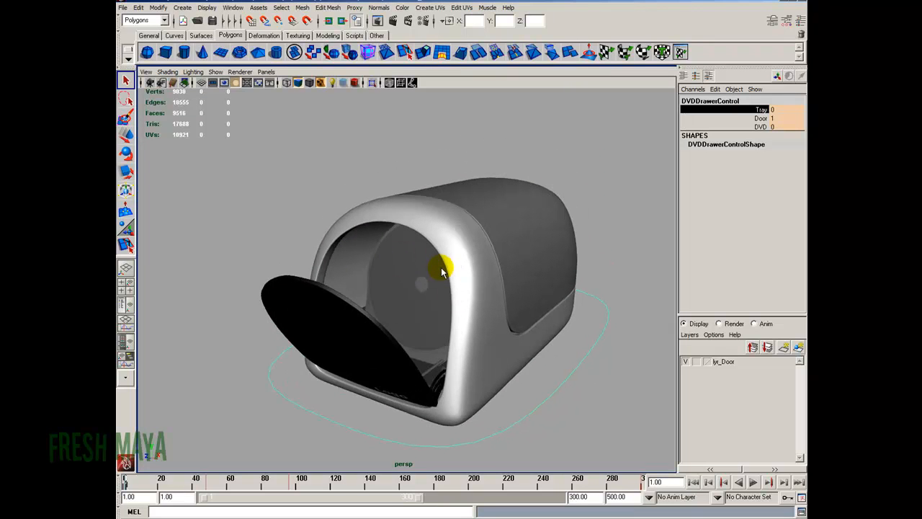
click(384, 281)
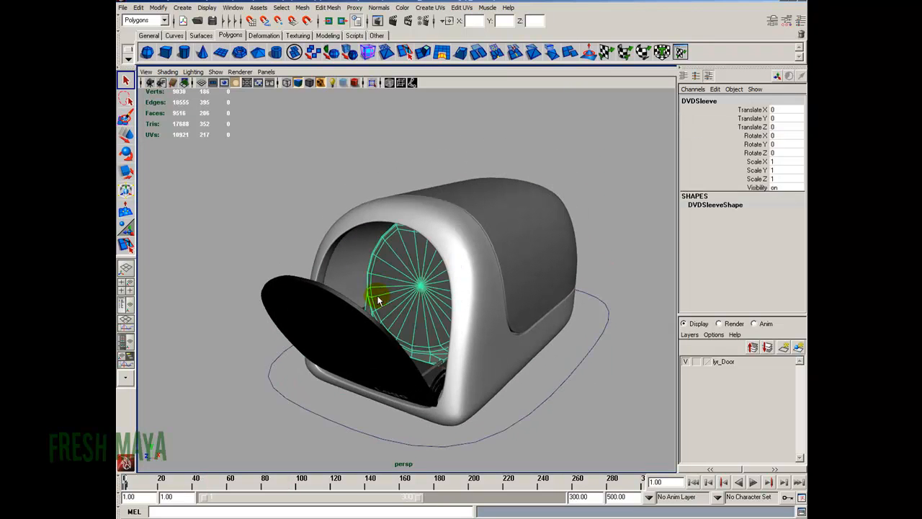
alt+right_drag(615, 273, 485, 271)
drag(280, 181, 590, 414)
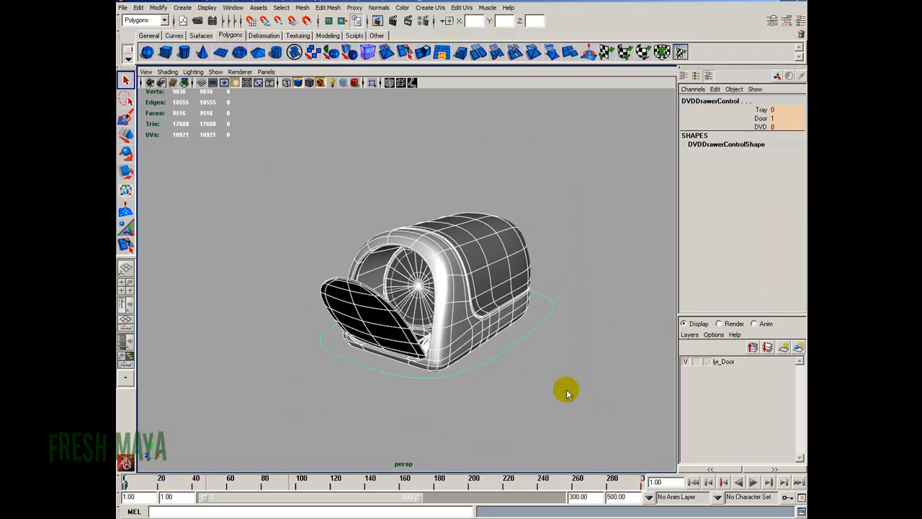
right_click(721, 362)
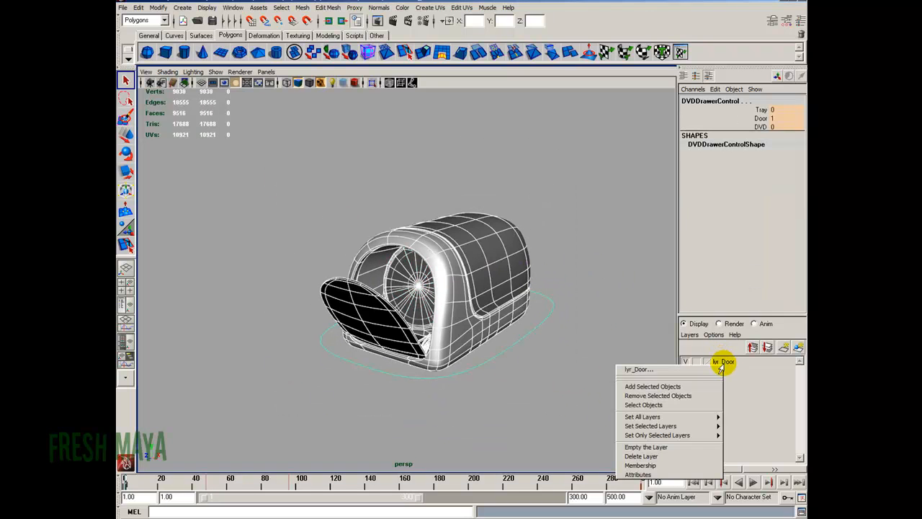
click(682, 387)
click(686, 361)
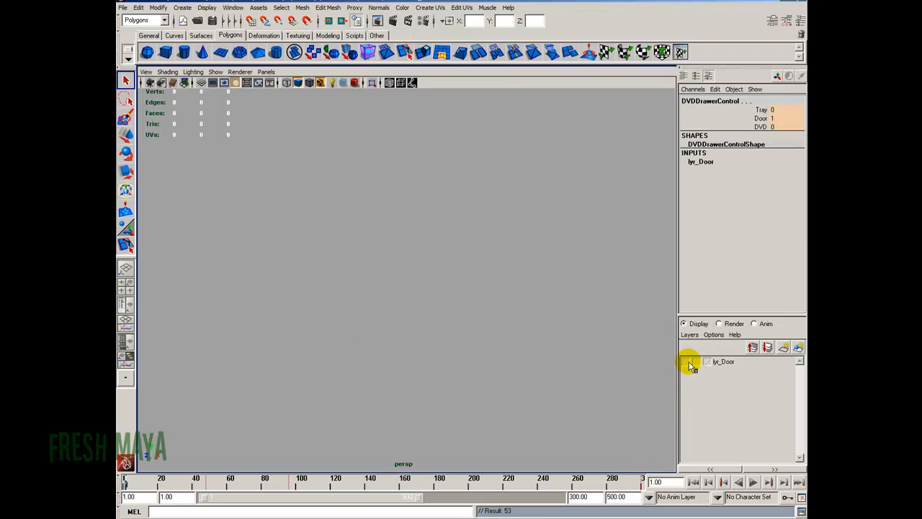
- Create a polygon plane at the origin and scale it uniformly to about 25.66
click(222, 52)
key(r)
drag(424, 271, 388, 261)
alt+right_drag(388, 260, 328, 199)
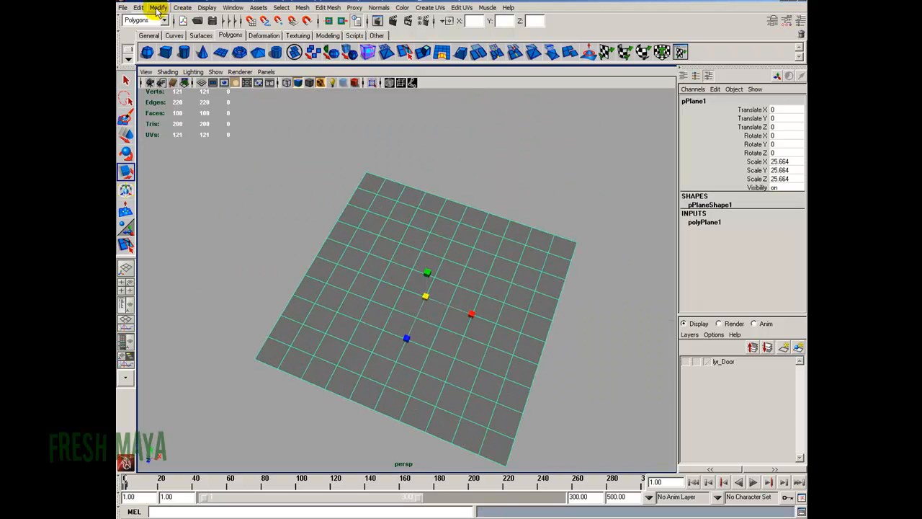
- Open the Hypershade with the new plane selected
click(233, 7)
mouse_move(312, 34)
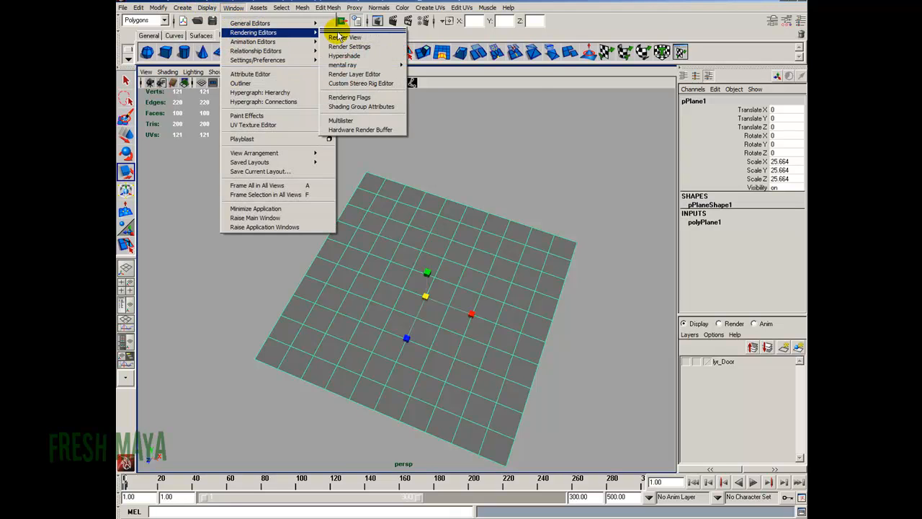
click(339, 56)
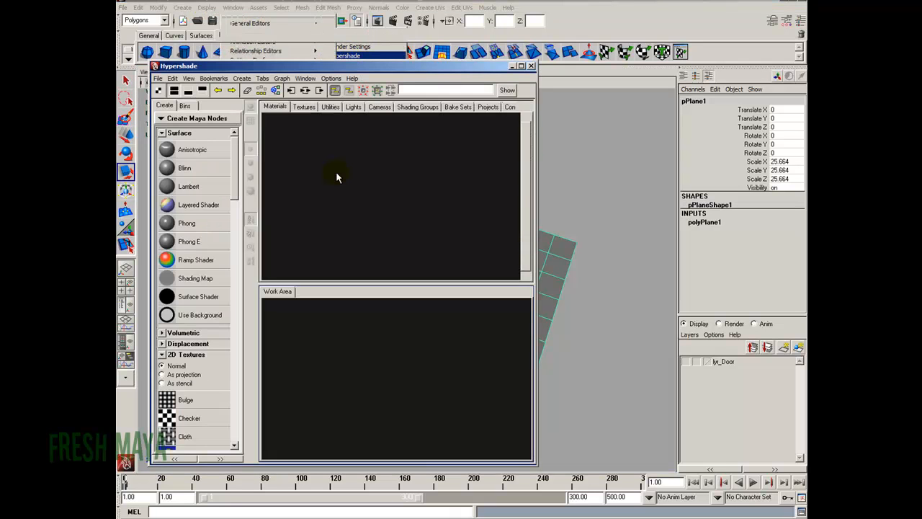
- Create a Lambert material, name it shdr_Bulge and position its node in the work area
click(193, 170)
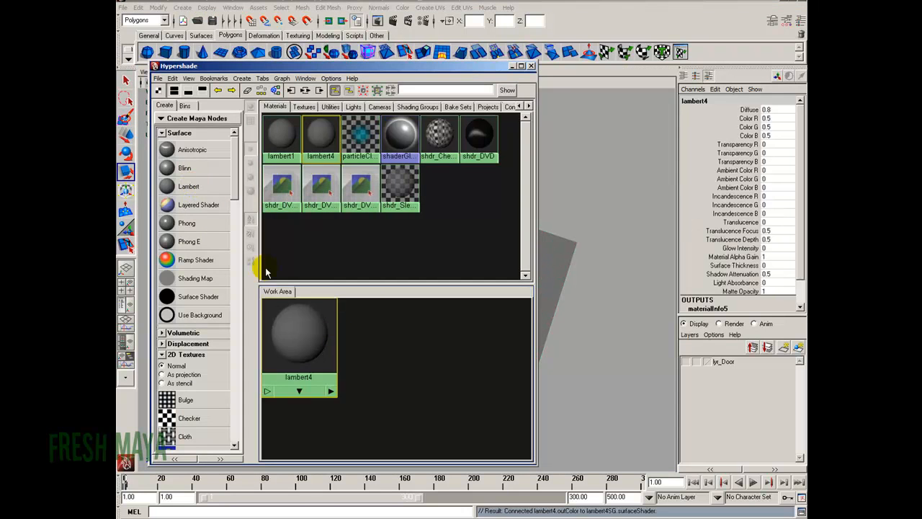
drag(324, 344, 435, 346)
right_click(428, 345)
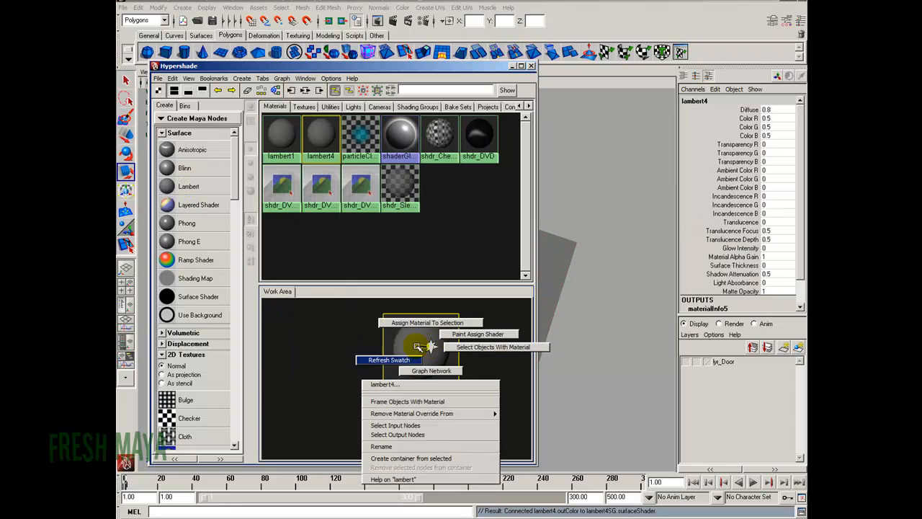
click(381, 446)
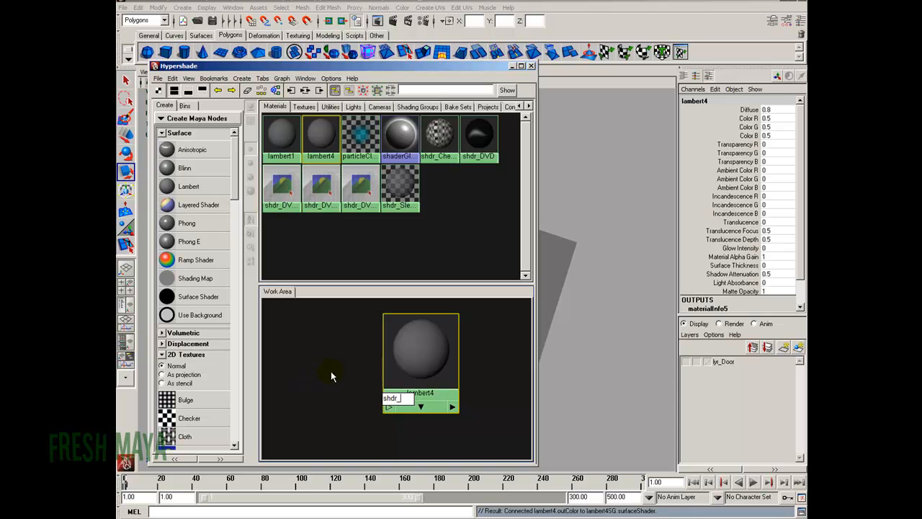
text(Bulge)
key(Return)
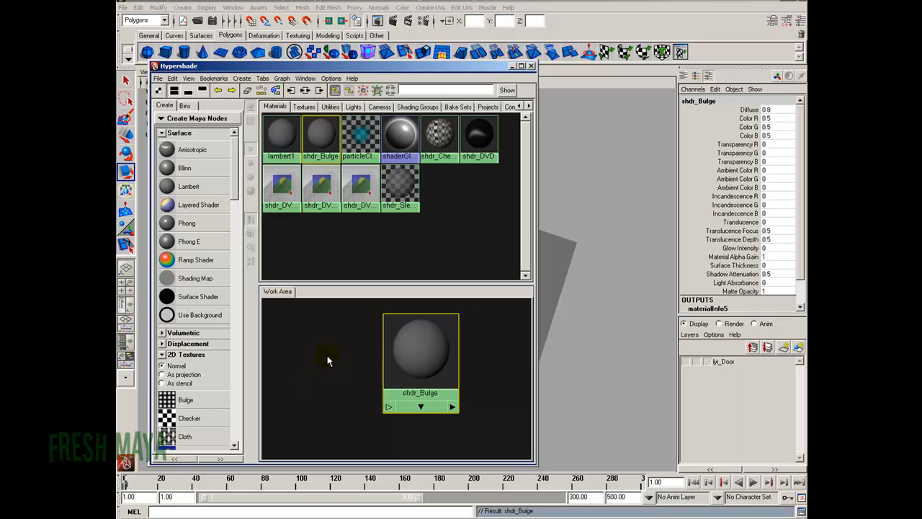
drag(387, 345, 421, 347)
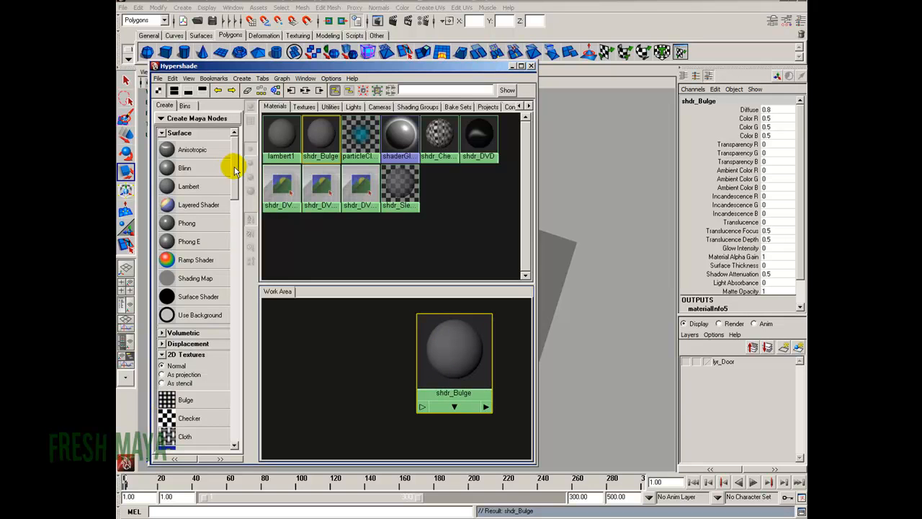
- Create a 2D Bulge texture, arrange its nodes beside the material and connect the texture to the color of shdr_Bulge
drag(231, 168, 235, 189)
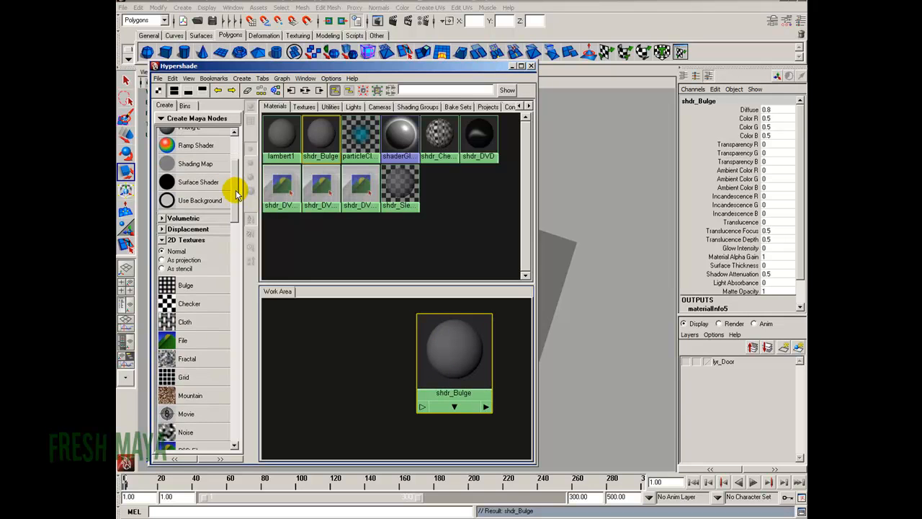
click(198, 287)
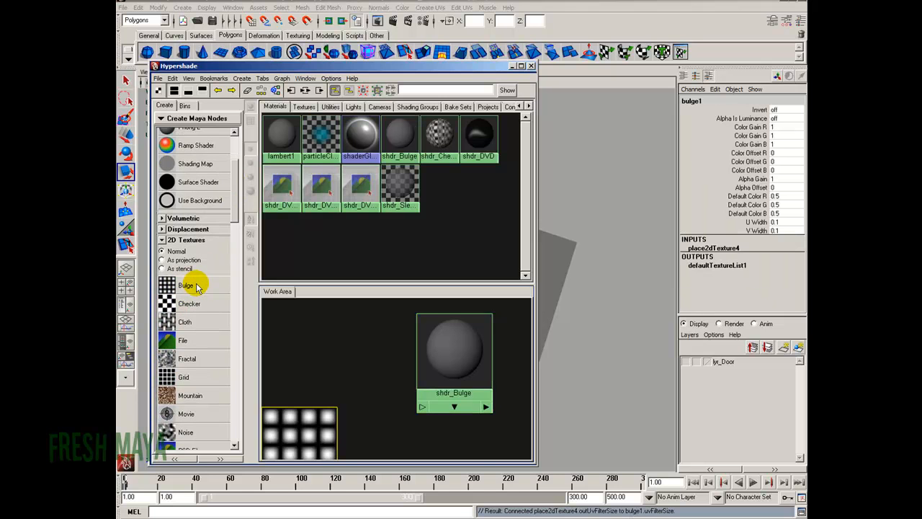
alt+right_drag(391, 396, 339, 413)
alt+middle_drag(339, 413, 364, 382)
drag(370, 385, 387, 344)
click(335, 378)
drag(337, 380, 339, 341)
middle_drag(388, 340, 448, 334)
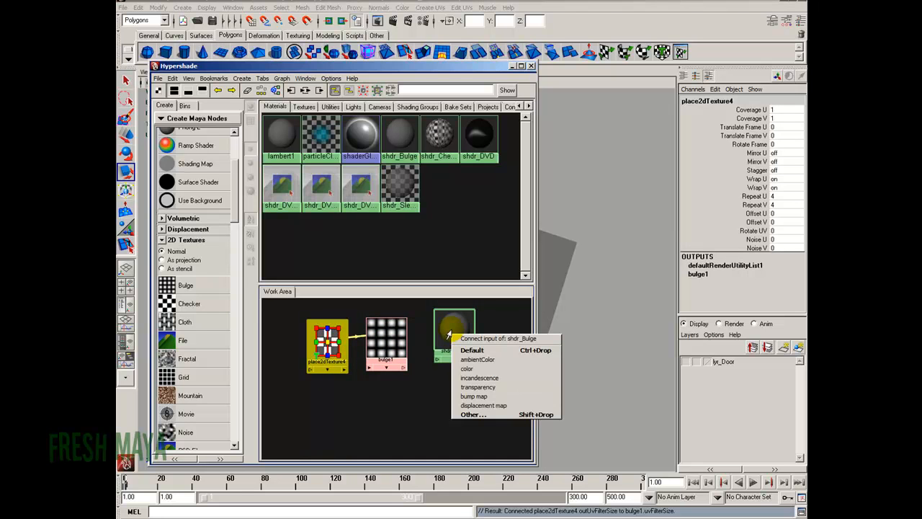
click(468, 368)
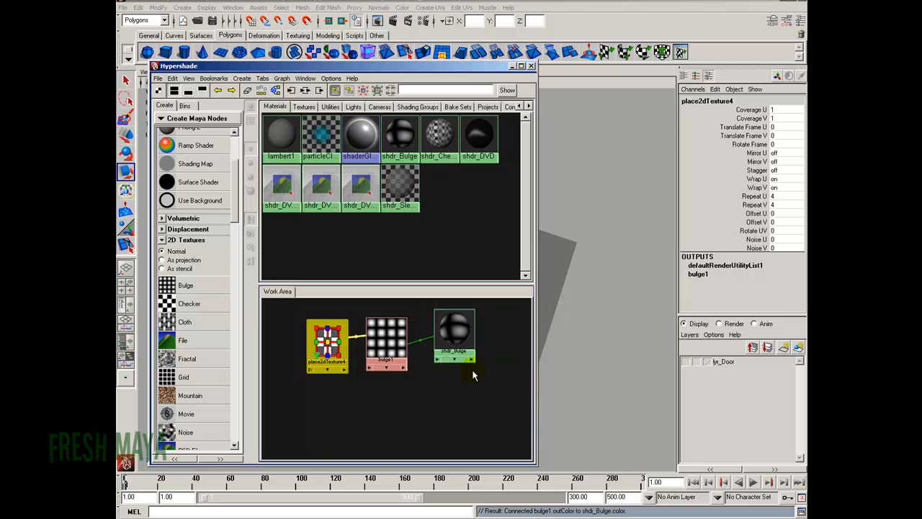
- Open the 2D placement attributes of the bulge texture and move the Hypershade window to a convenient spot
click(389, 337)
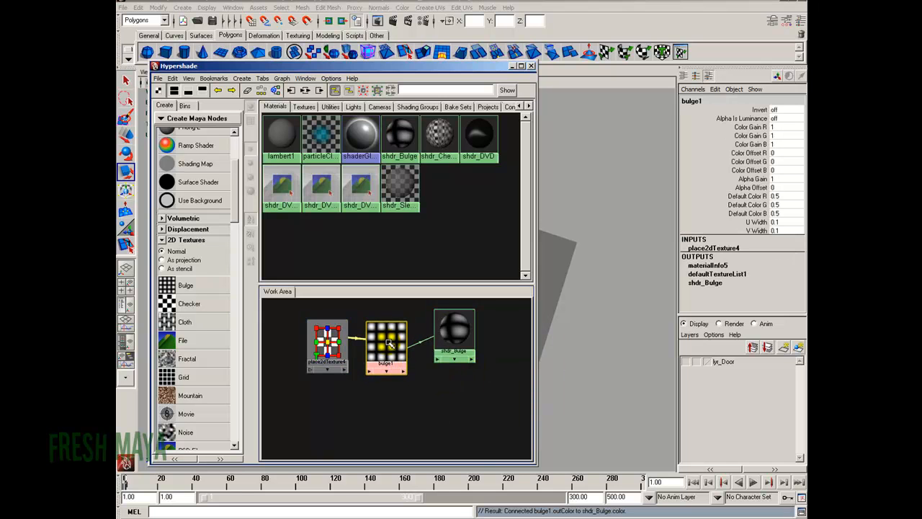
double_click(326, 345)
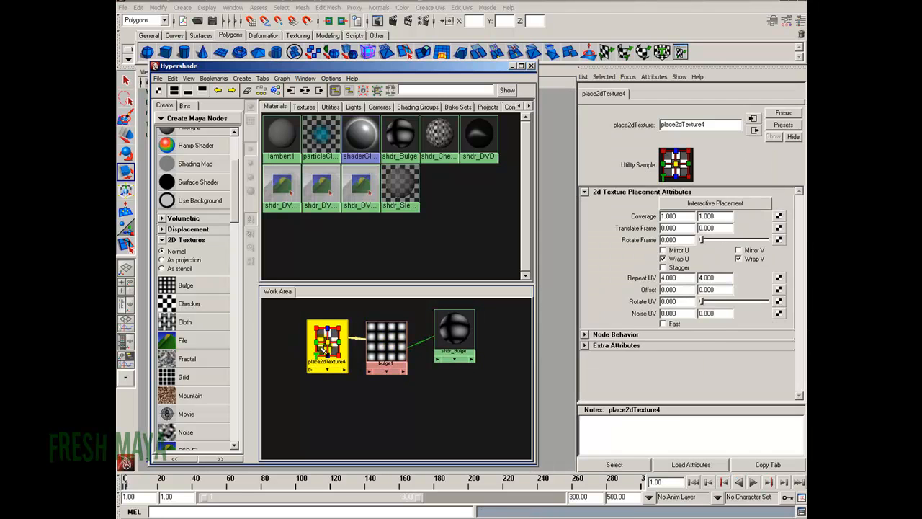
drag(374, 68, 386, 101)
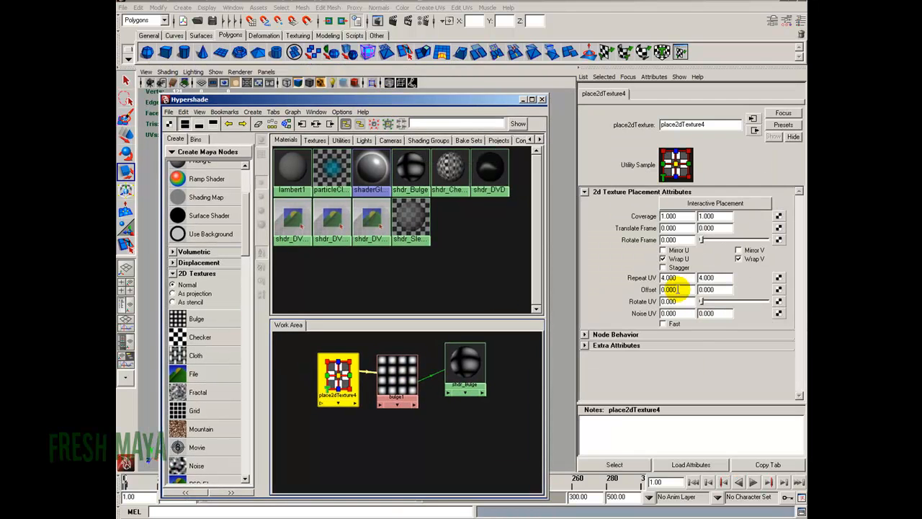
- Set the bulge texture's Repeat UV to 50 in both directions
drag(684, 278, 630, 273)
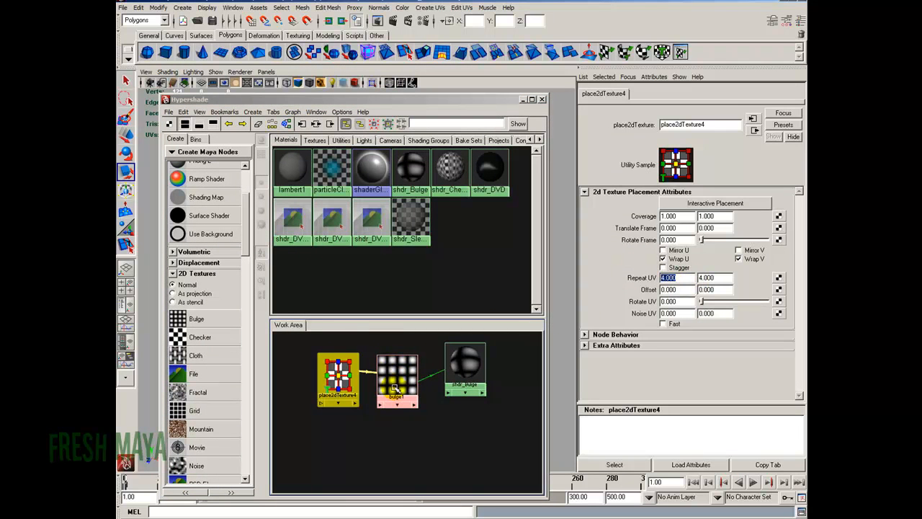
text(50)
key(Tab)
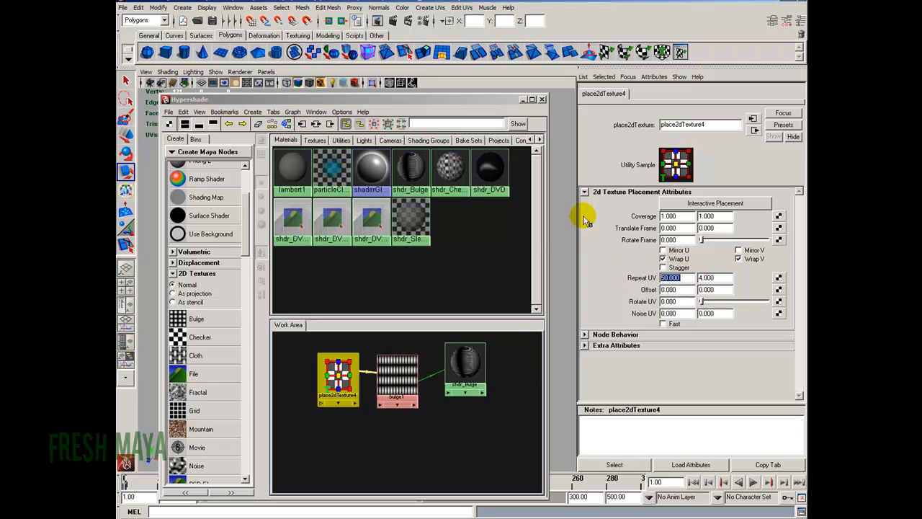
text(50)
key(Return)
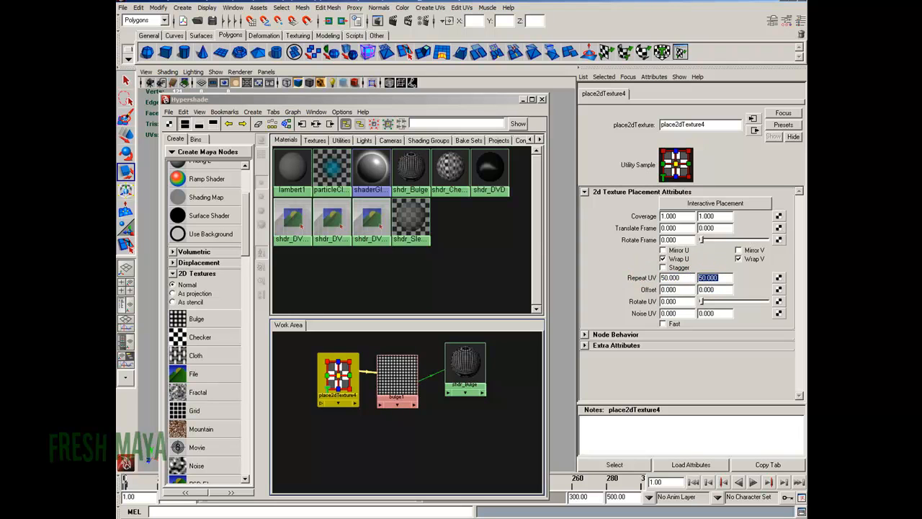
- Raise the bulge texture's Repeat UV to 100 in both directions
drag(690, 278, 609, 270)
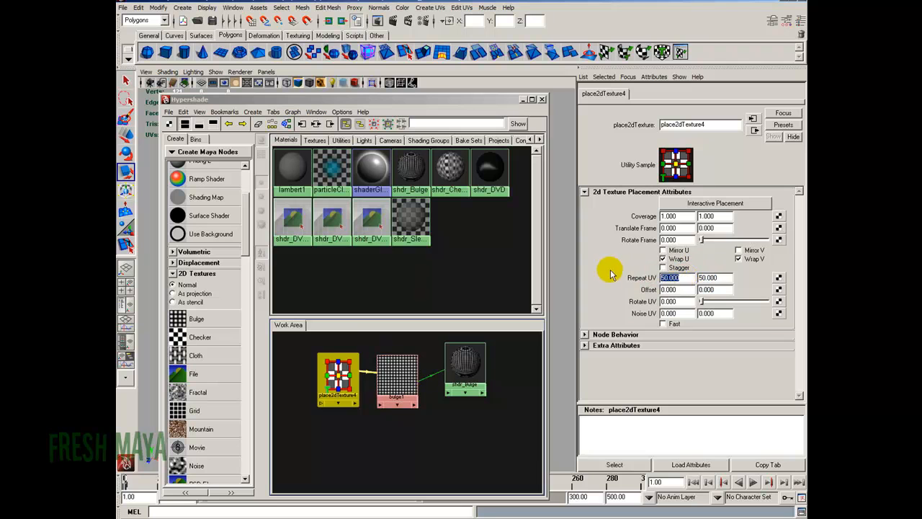
text(100)
key(Return)
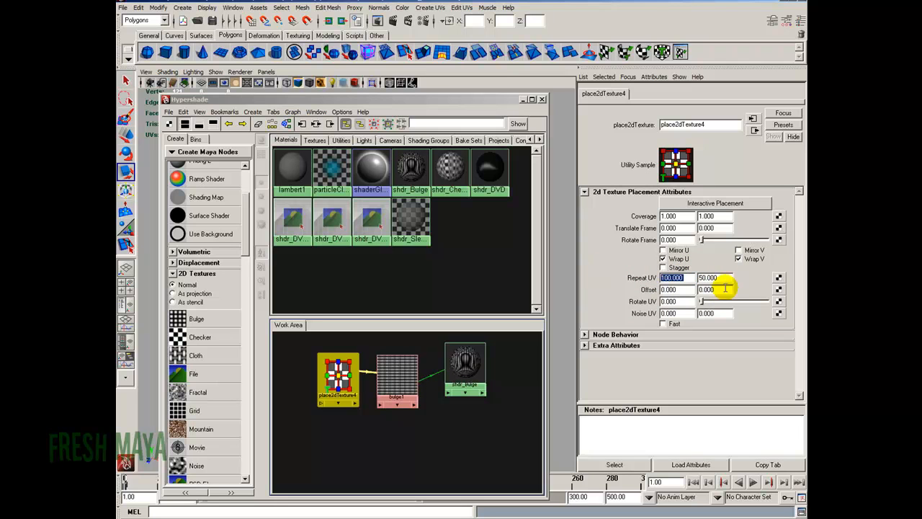
drag(721, 277, 705, 287)
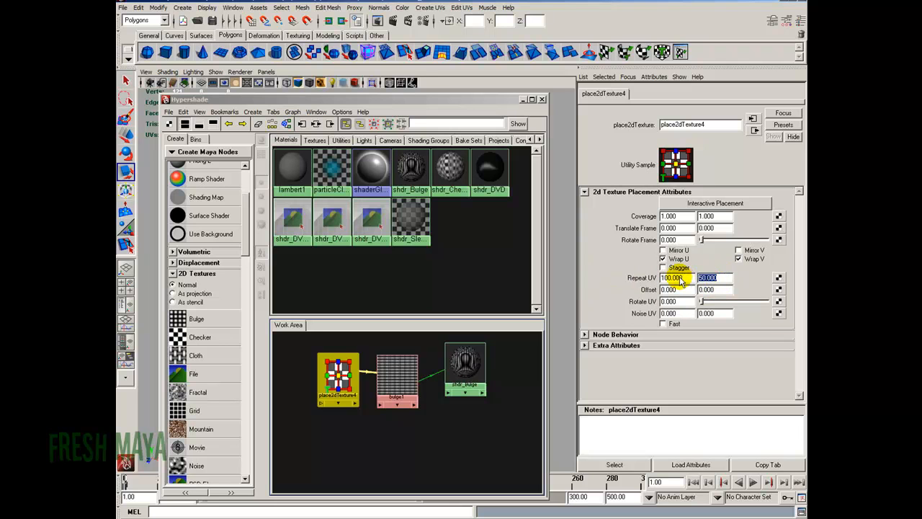
text(100)
key(Return)
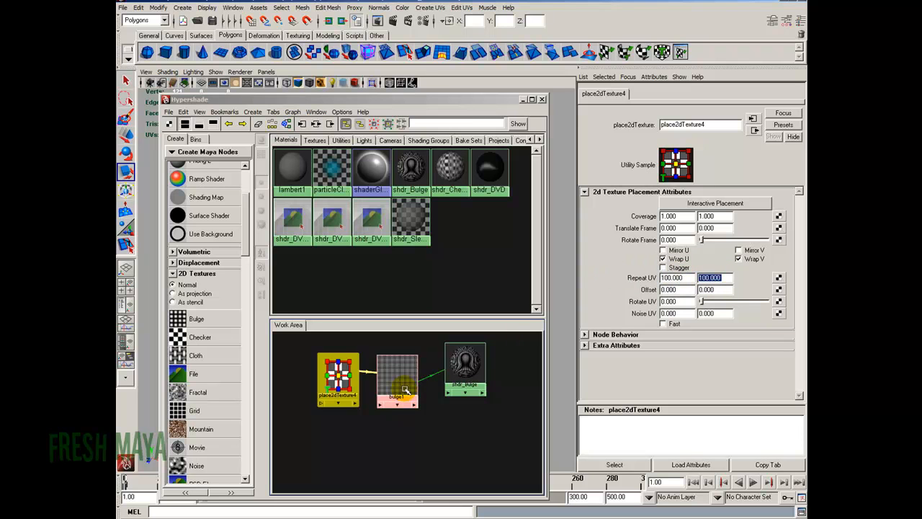
- Inspect the bulge swatch up close and try a Repeat UV of 125 in both directions
scroll(432, 389, up, 3)
alt+middle_drag(410, 372, 417, 420)
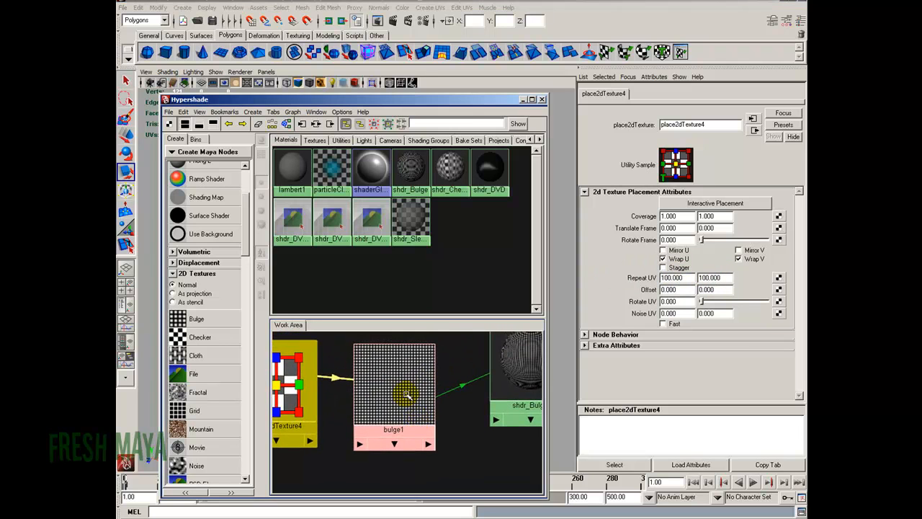
click(669, 277)
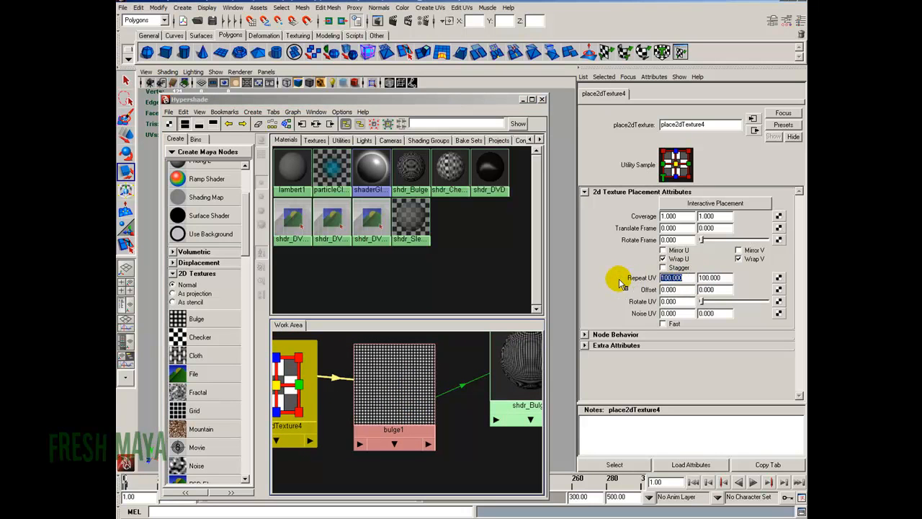
text(1)
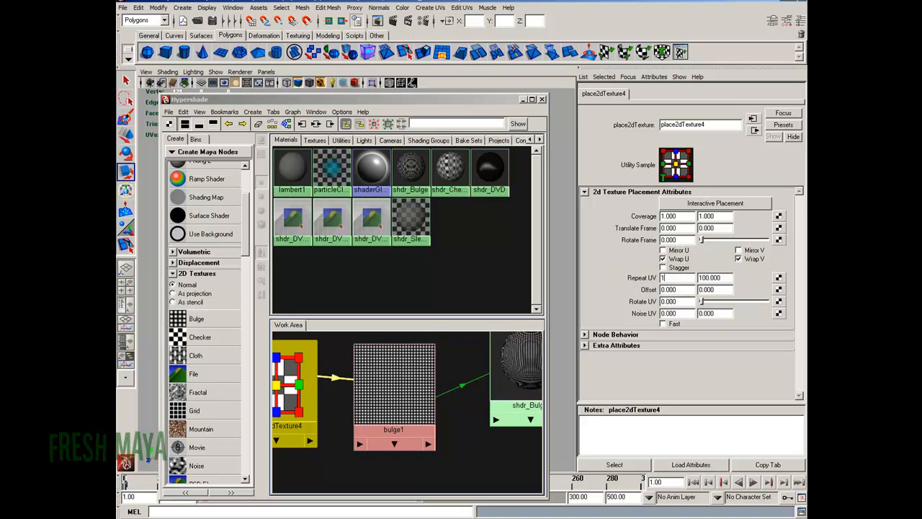
text(2)
key(Tab)
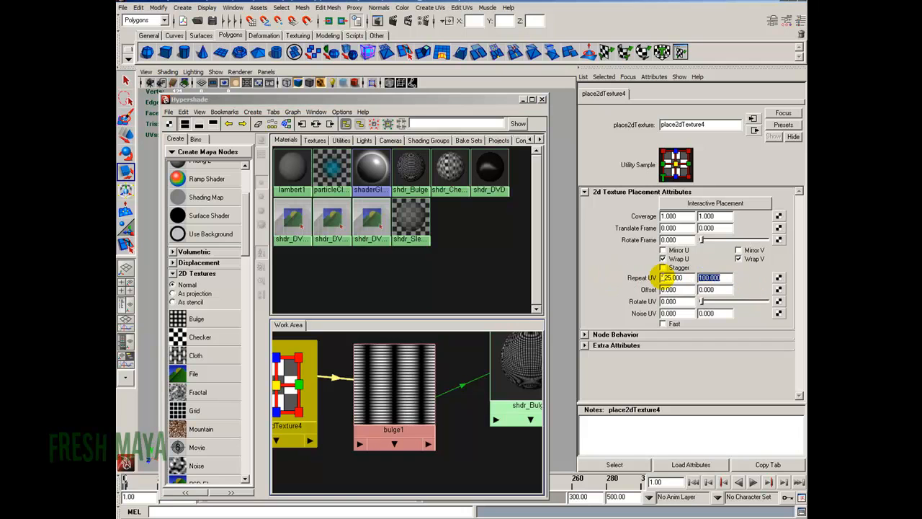
text(125)
key(Return)
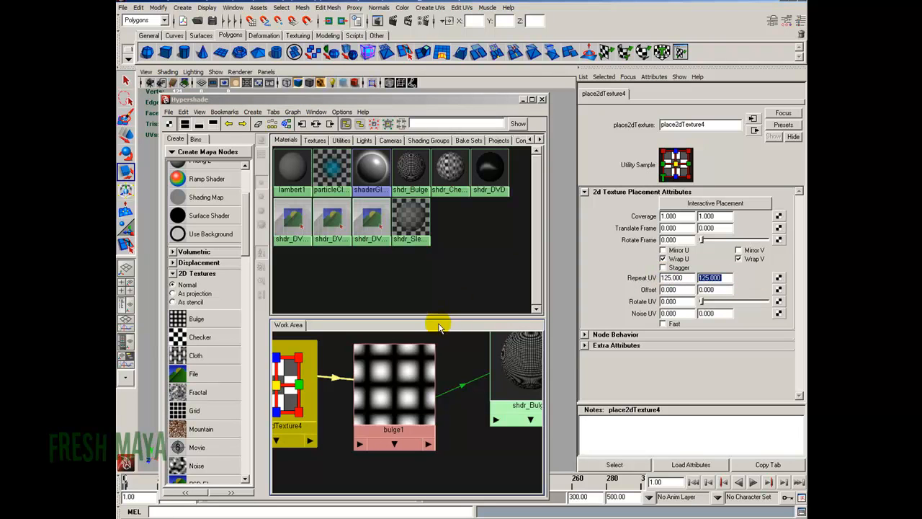
alt+right_drag(407, 366, 422, 412)
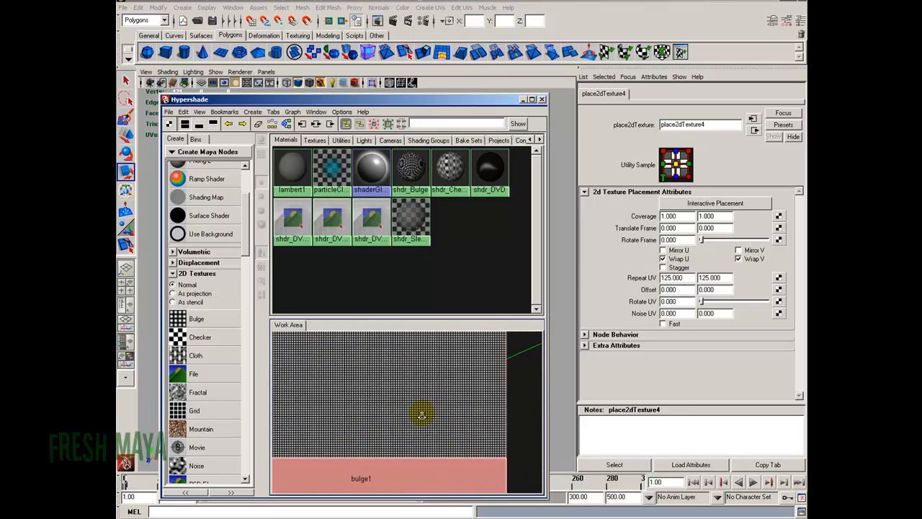
- Return the bulge texture's Repeat UV to 100 for U and V and check the swatch
double_click(690, 277)
text(10)
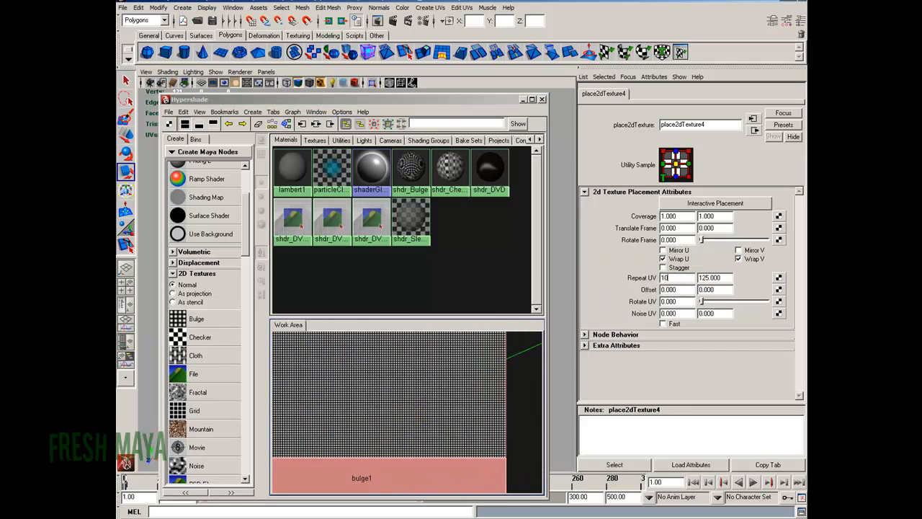
drag(731, 276, 673, 277)
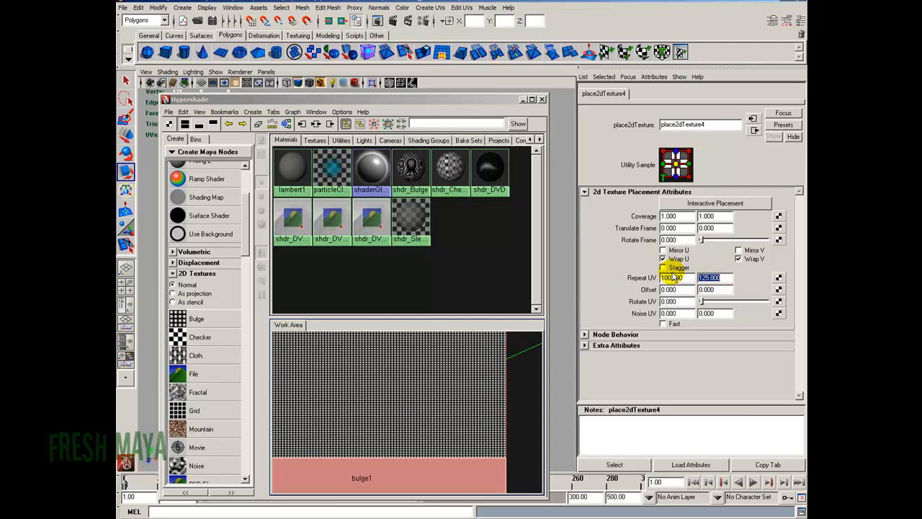
key(Return)
alt+right_drag(501, 384, 411, 401)
alt+middle_drag(412, 401, 410, 433)
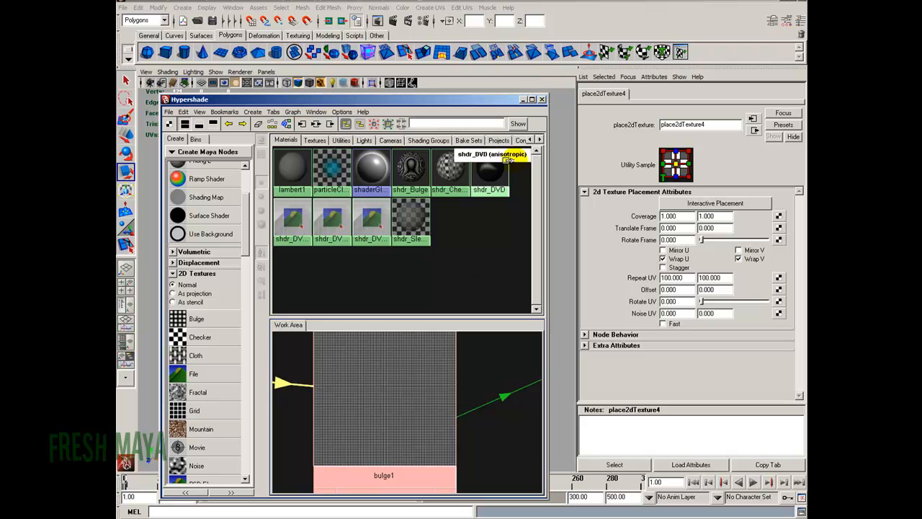
- Move the Hypershade clear of the polygon plane and assign the shdr_Bulge material to the plane
key(a)
drag(377, 103, 639, 67)
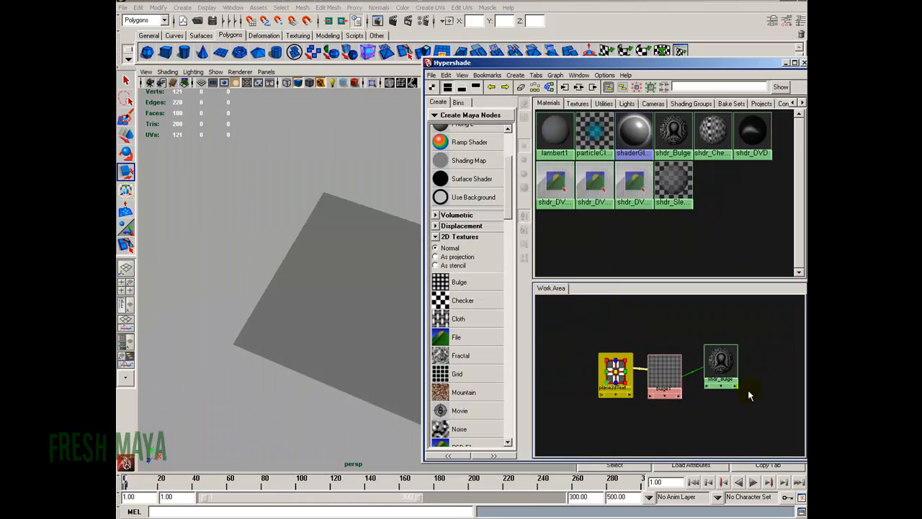
middle_drag(725, 358, 339, 275)
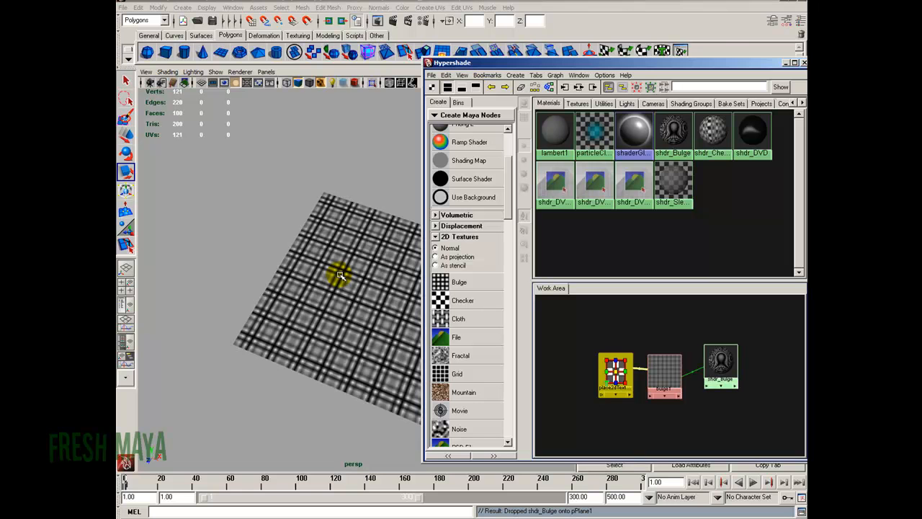
alt+drag(345, 296, 312, 282)
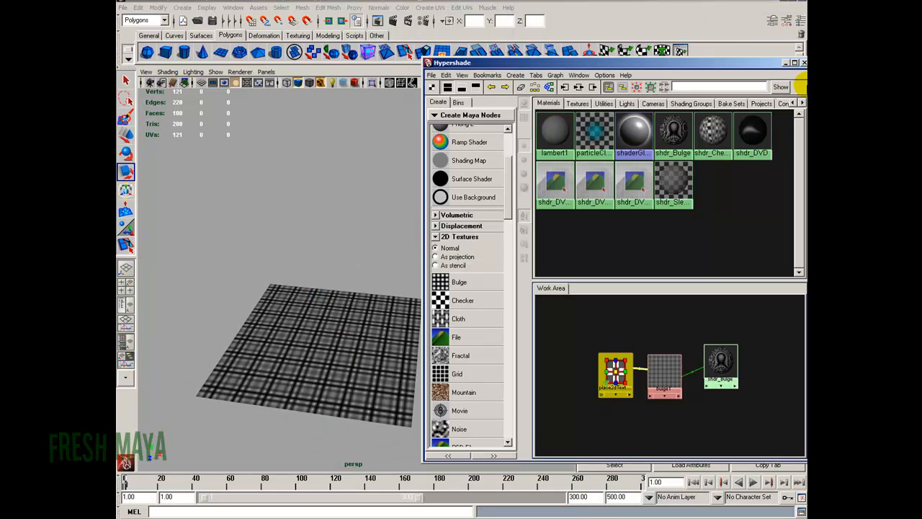
- Move the Hypershade off the attribute settings and open the attributes of the bulge1 texture node
drag(769, 67, 723, 66)
alt+right_drag(308, 388, 317, 360)
alt+right_drag(509, 350, 468, 397)
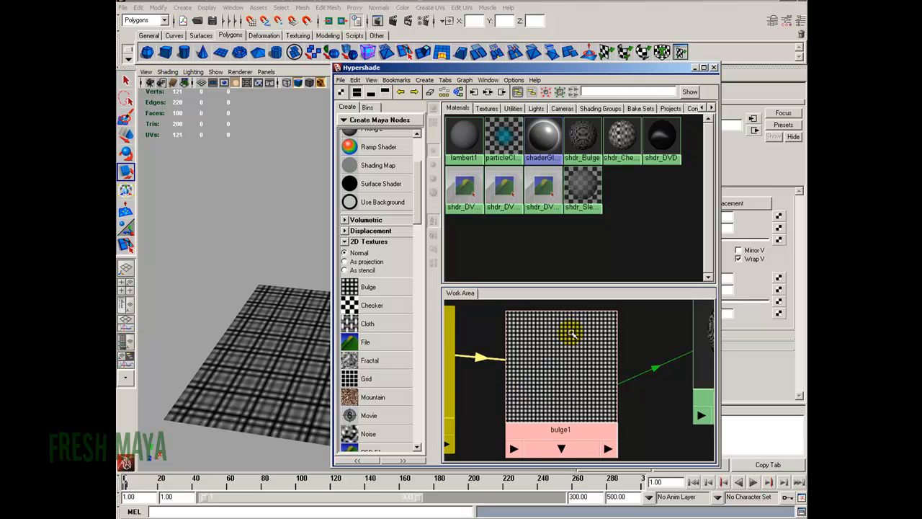
drag(611, 65, 399, 44)
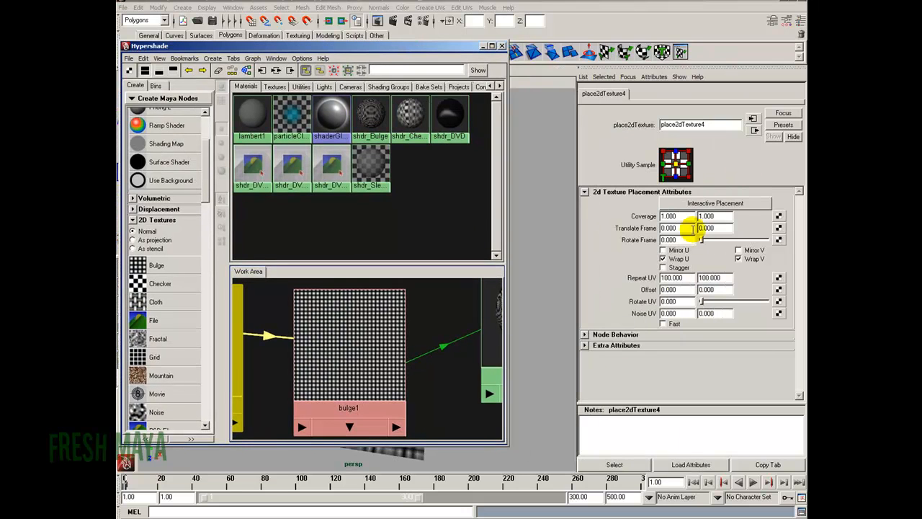
click(347, 323)
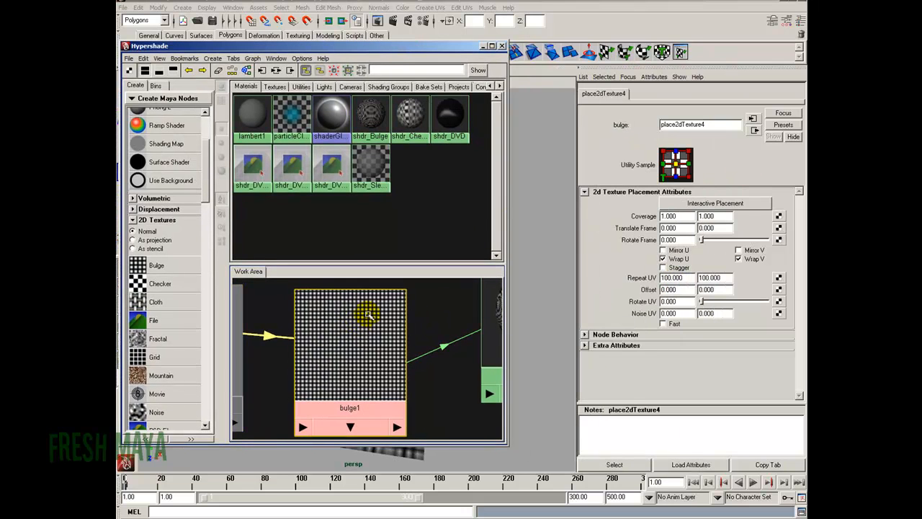
drag(369, 320, 365, 337)
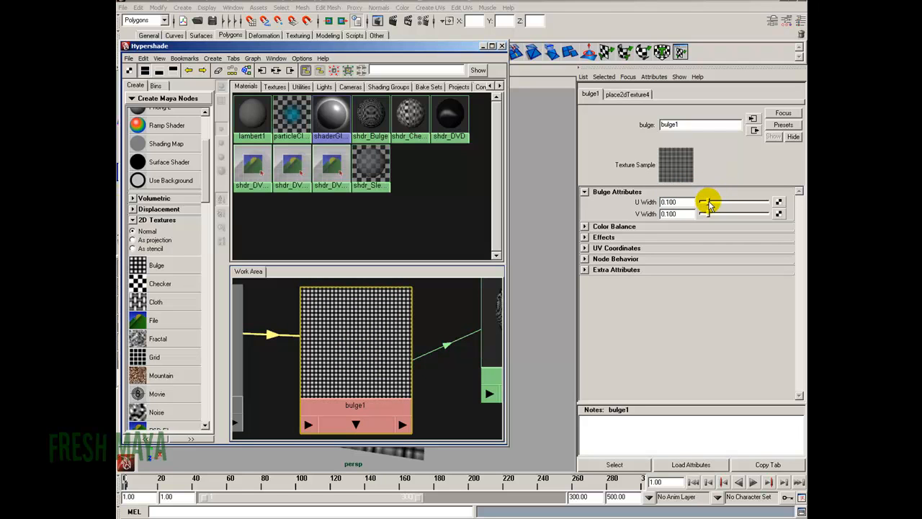
- Set the bulge texture's U Width and V Width to 0.289, check its swatch and close the Hypershade
drag(708, 201, 720, 213)
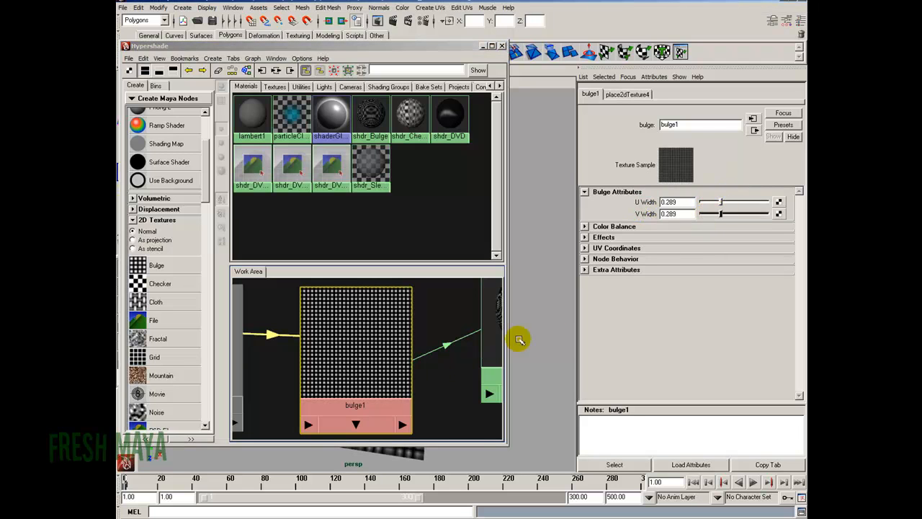
drag(351, 335, 359, 340)
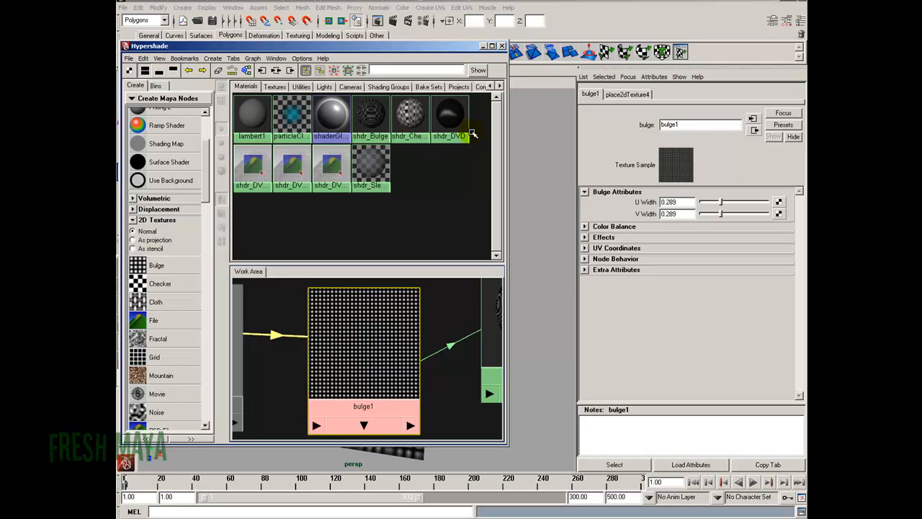
click(502, 46)
- Switch from the perspective to the top view and display the plane with its texture
alt+drag(366, 309, 406, 346)
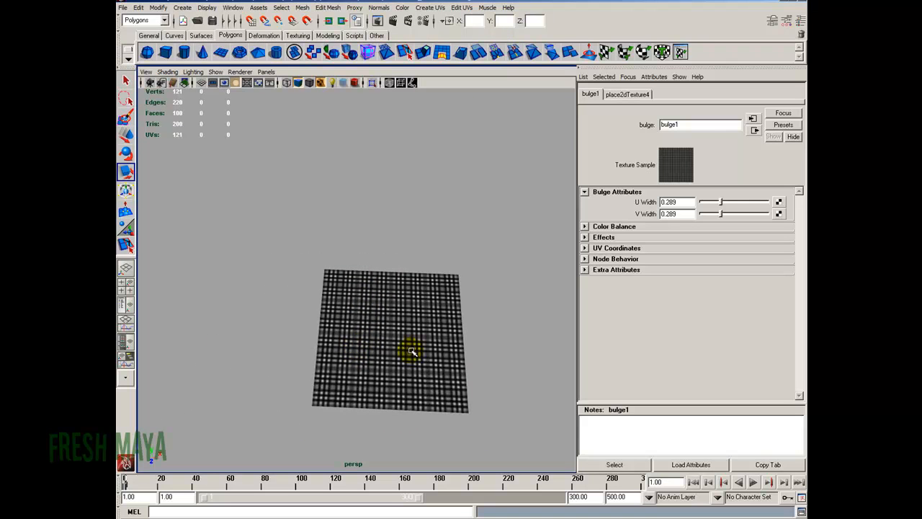
click(127, 291)
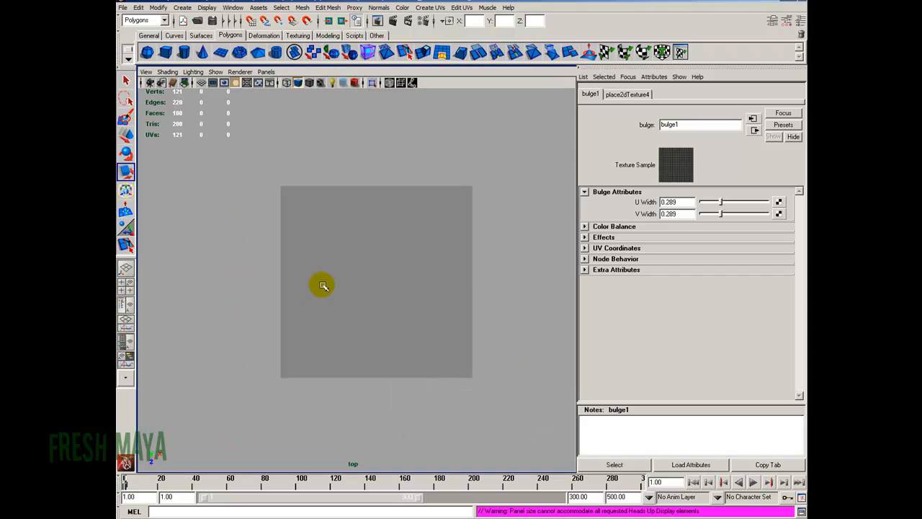
key(6)
scroll(324, 282, up, 2)
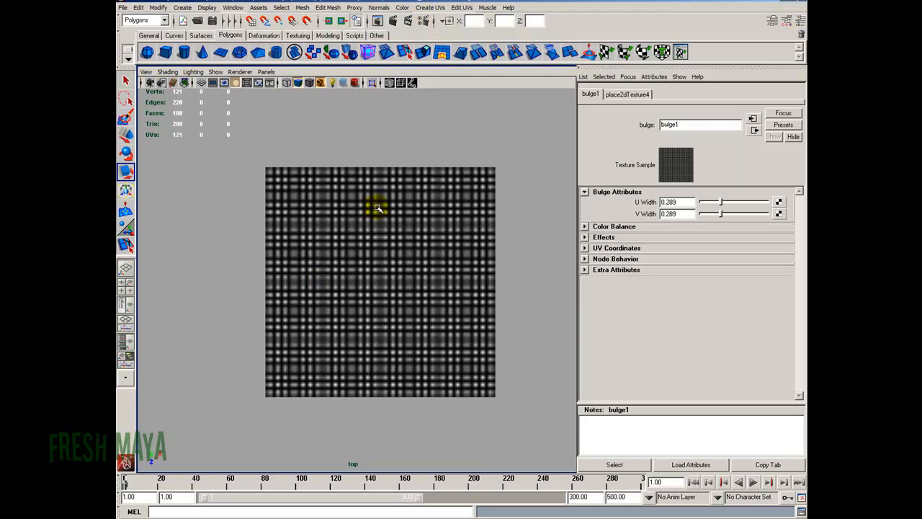
scroll(434, 232, down, 1)
scroll(415, 211, down, 1)
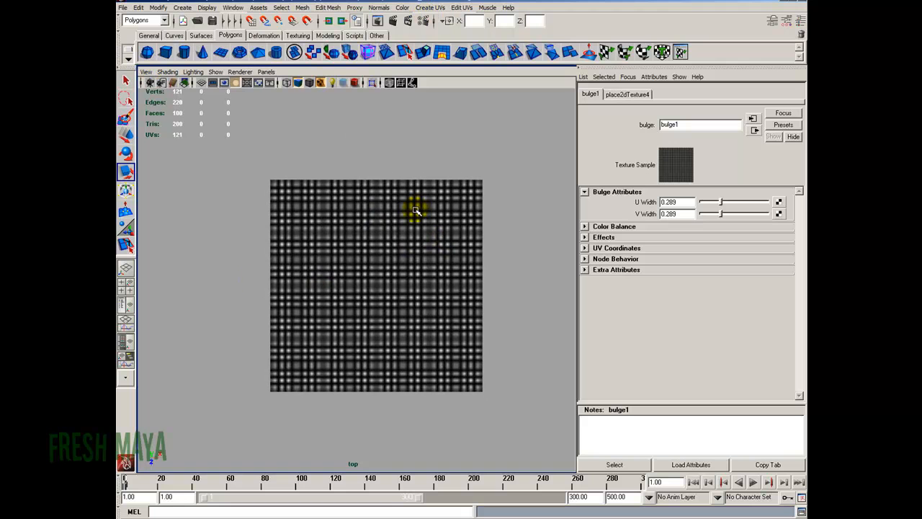
- Set the render image size to the 1k Square preset, 1024 x 1024 pixels
click(424, 23)
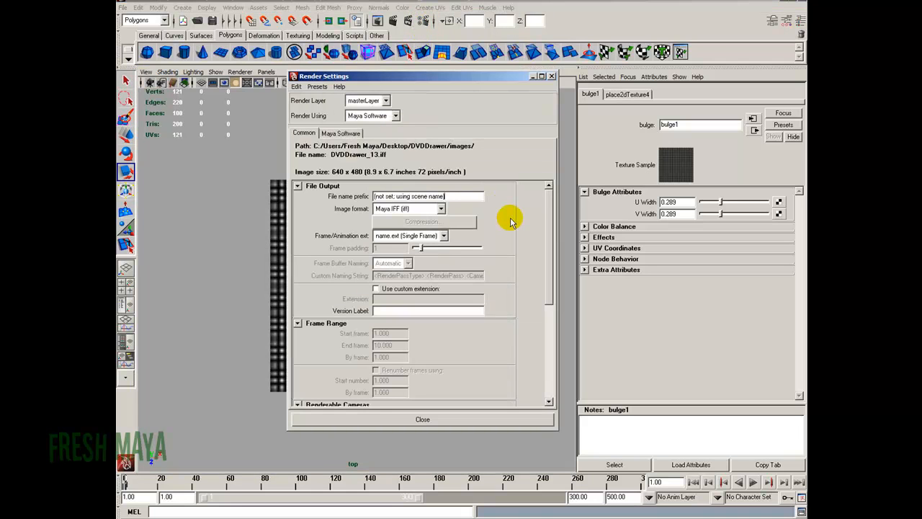
scroll(542, 224, down, 5)
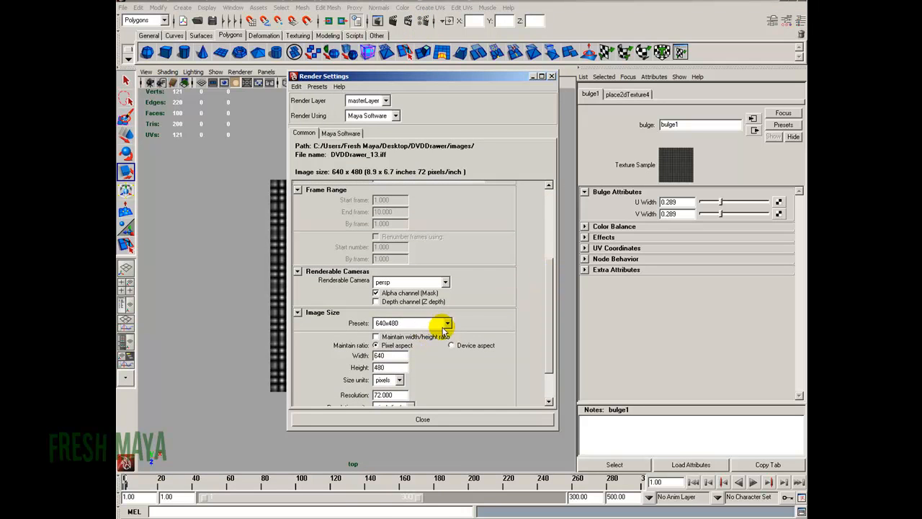
click(447, 324)
click(423, 344)
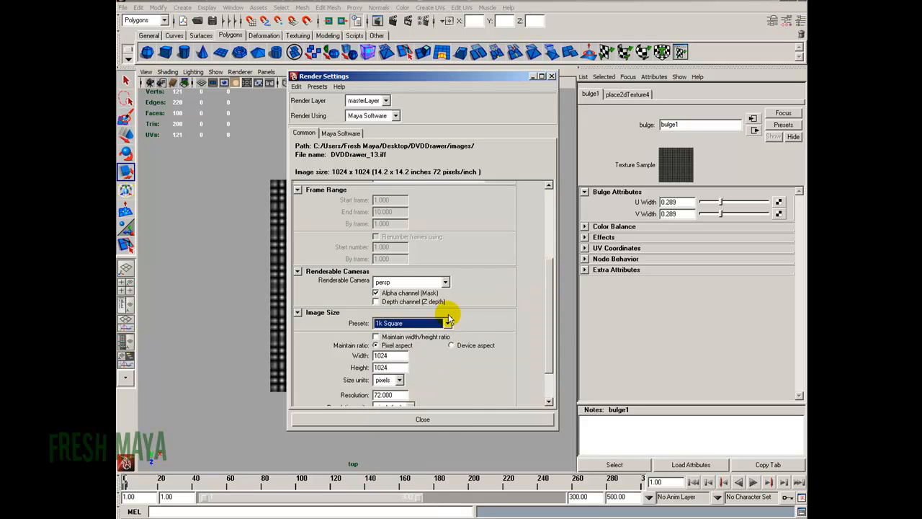
scroll(552, 314, down, 3)
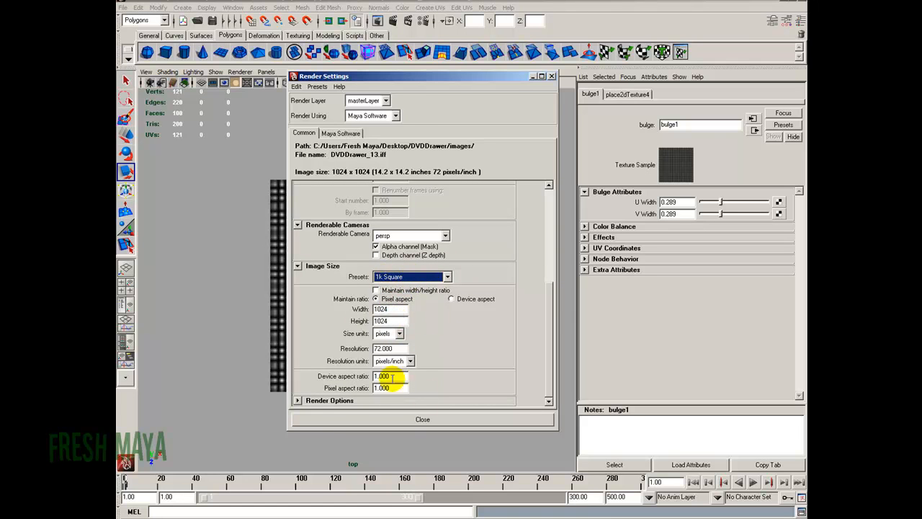
- Set the Maya Software edge anti-aliasing to Highest quality and close the render settings
click(339, 133)
click(422, 171)
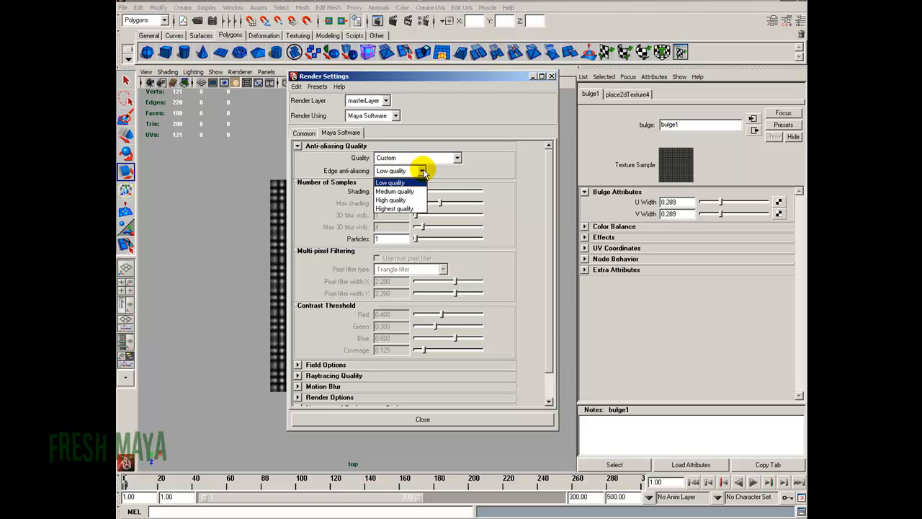
click(415, 209)
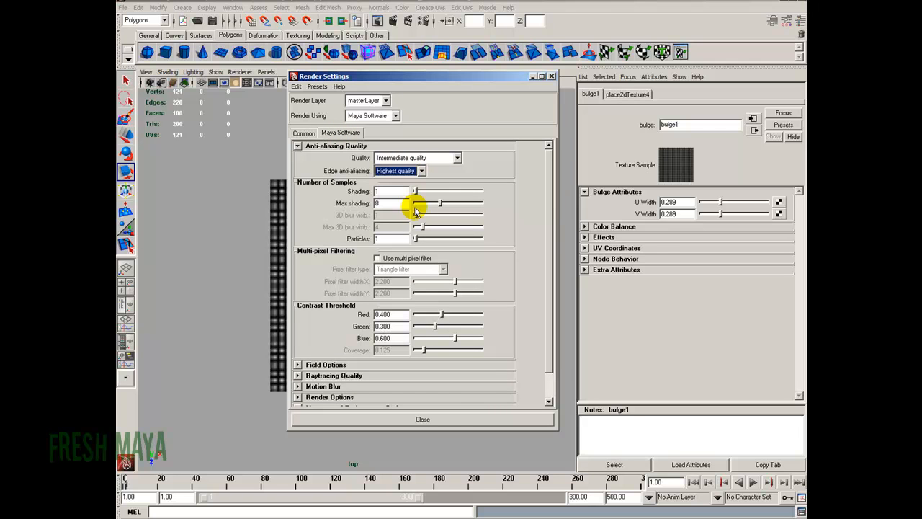
click(452, 419)
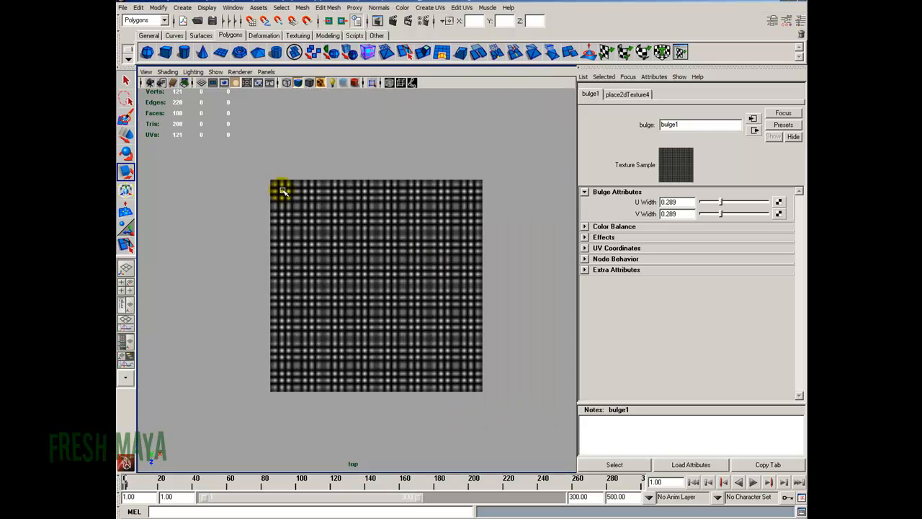
- Turn on the resolution gate in the top view and frame the plane so that it fills the gate
click(146, 72)
mouse_move(209, 190)
click(281, 236)
scroll(379, 264, up, 5)
scroll(395, 261, up, 2)
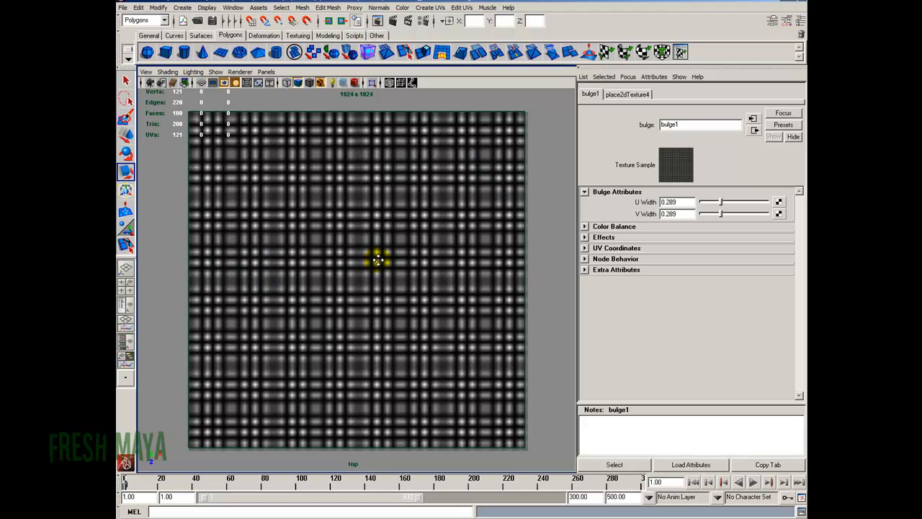
- Select the plane and raise the Ambient Color of its shdr_Bulge material to full white
click(450, 168)
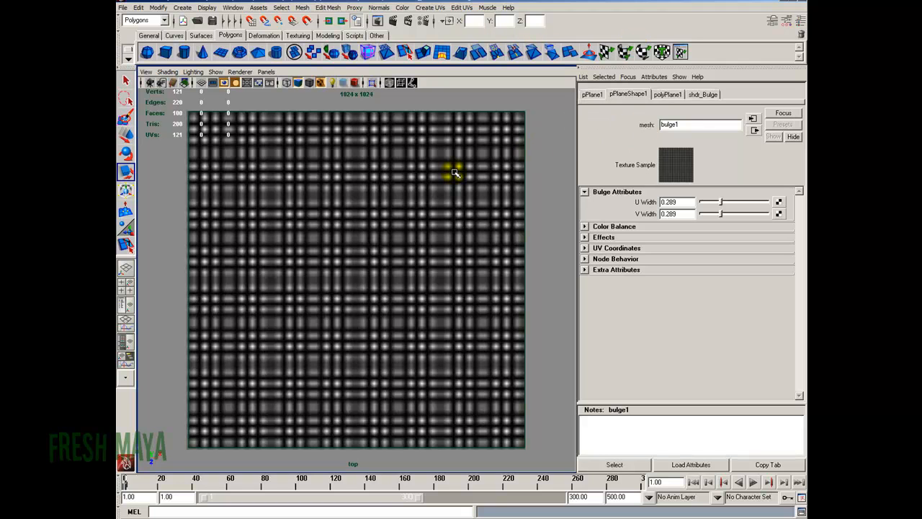
click(703, 94)
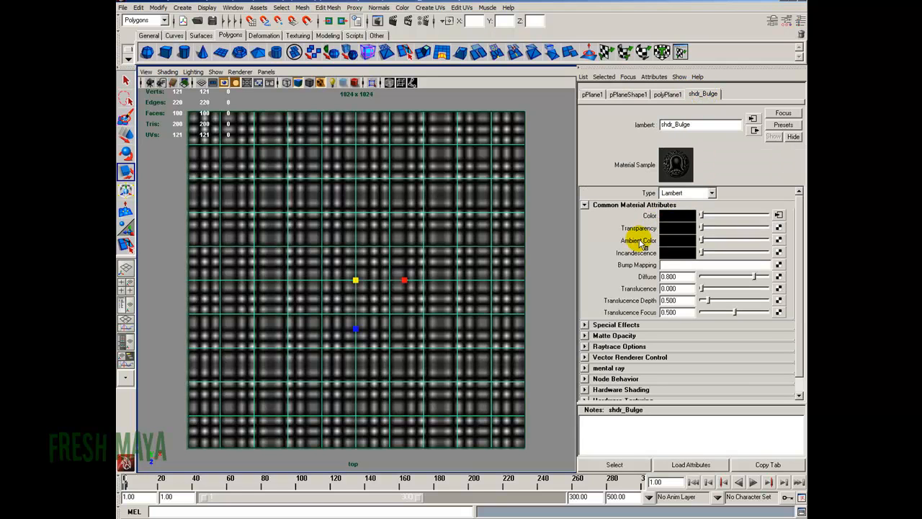
drag(702, 243, 769, 240)
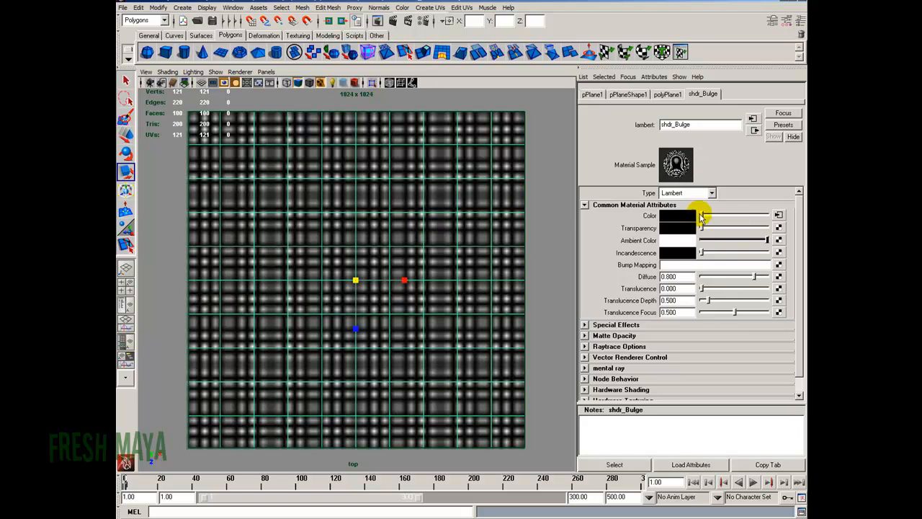
drag(766, 240, 733, 241)
key(ctrl+z)
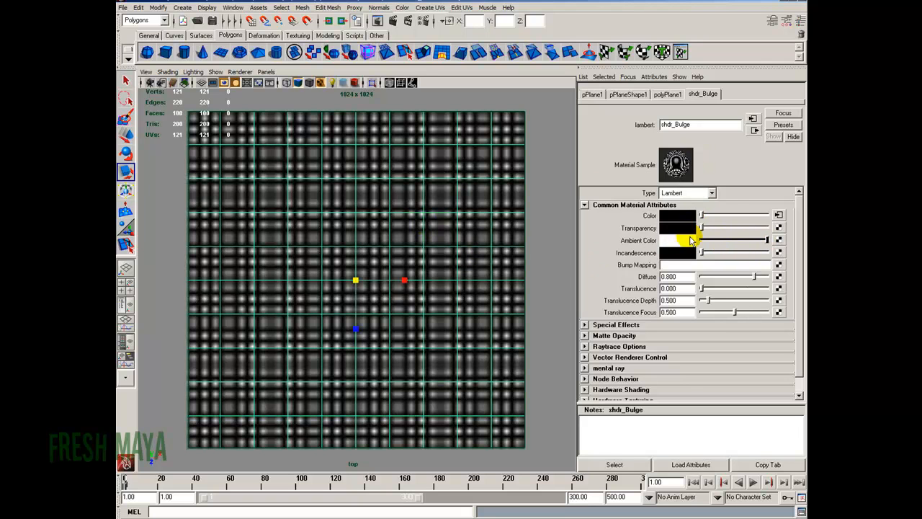
- Render the top view of the plane and move the Render View so the image can be seen
click(393, 22)
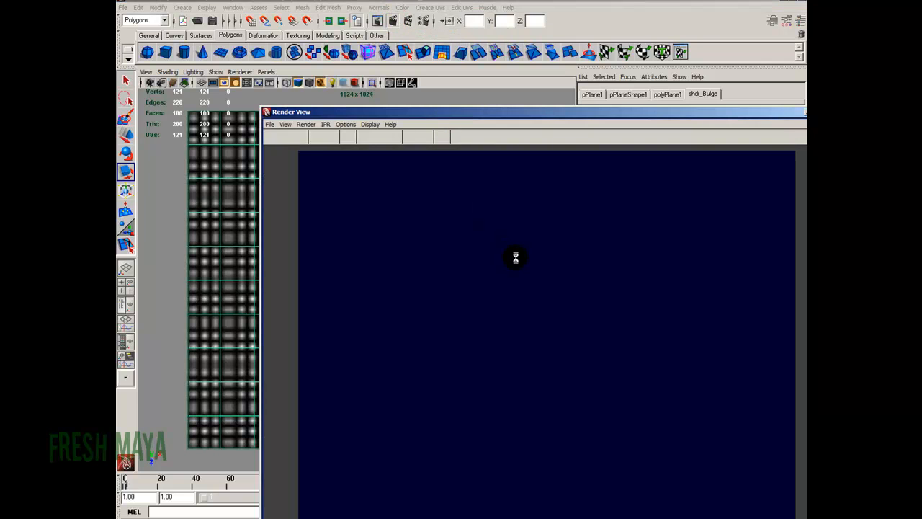
drag(536, 112, 473, 17)
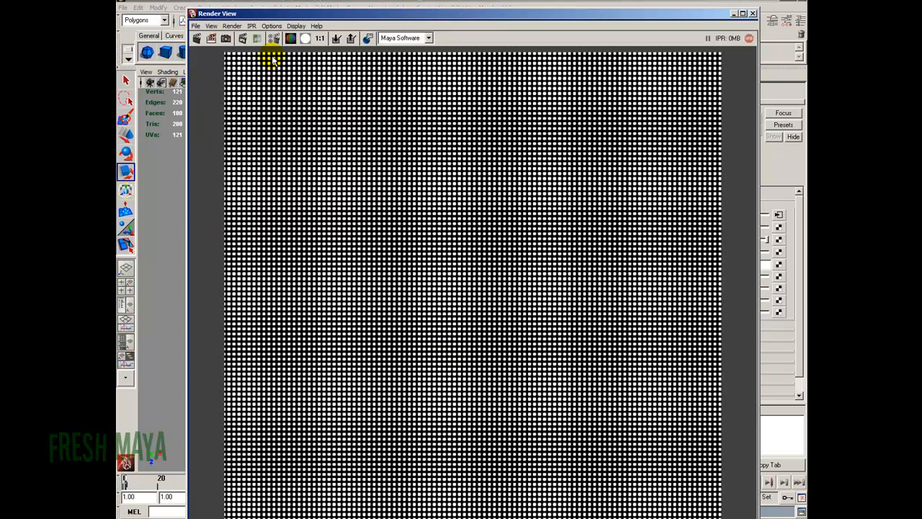
- Save the rendered image as a PNG named BulgeTexture in the project's images folder and close the Render View
click(195, 26)
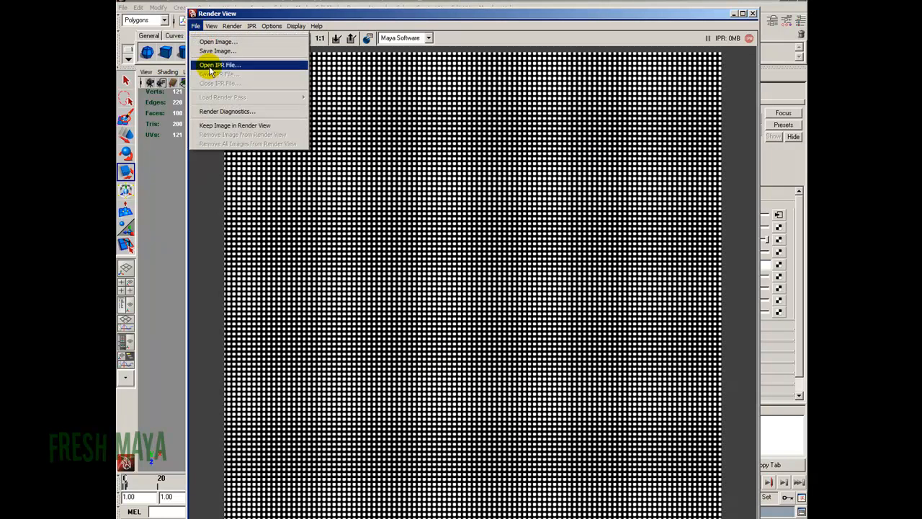
click(216, 51)
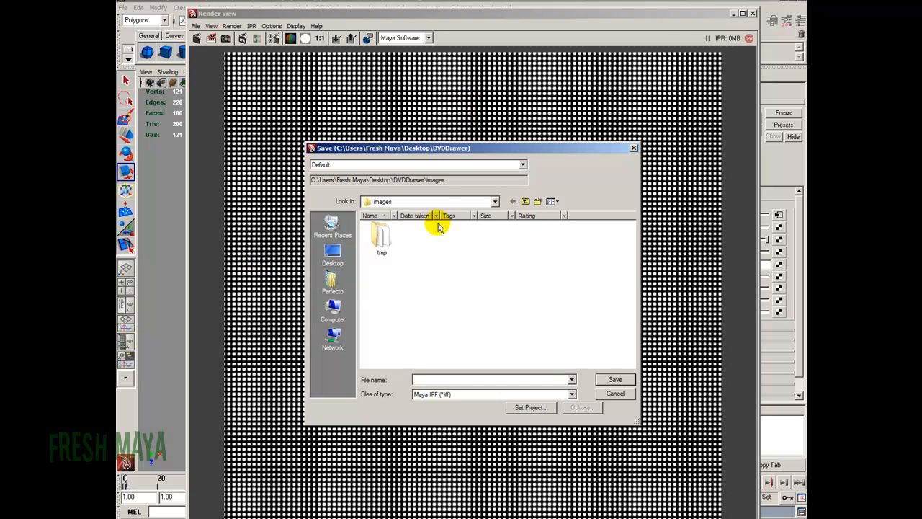
drag(444, 181, 425, 177)
click(455, 181)
click(571, 394)
click(460, 461)
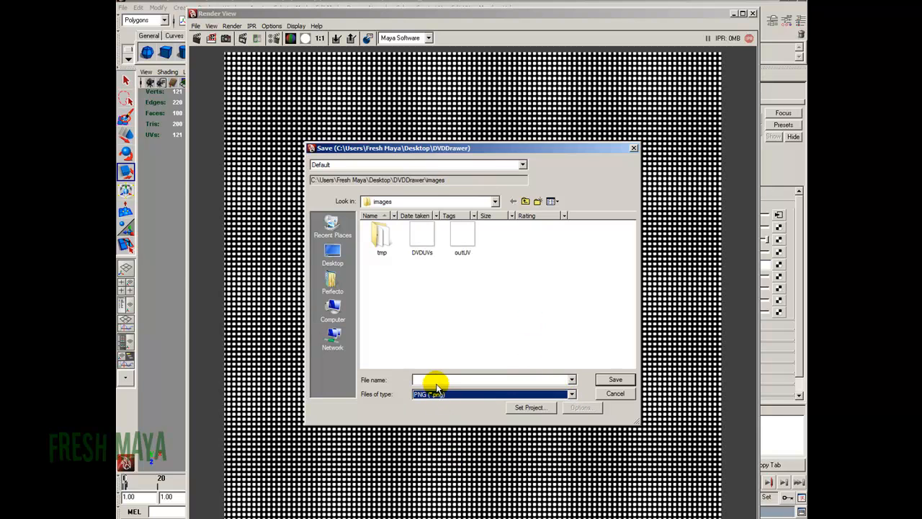
click(437, 380)
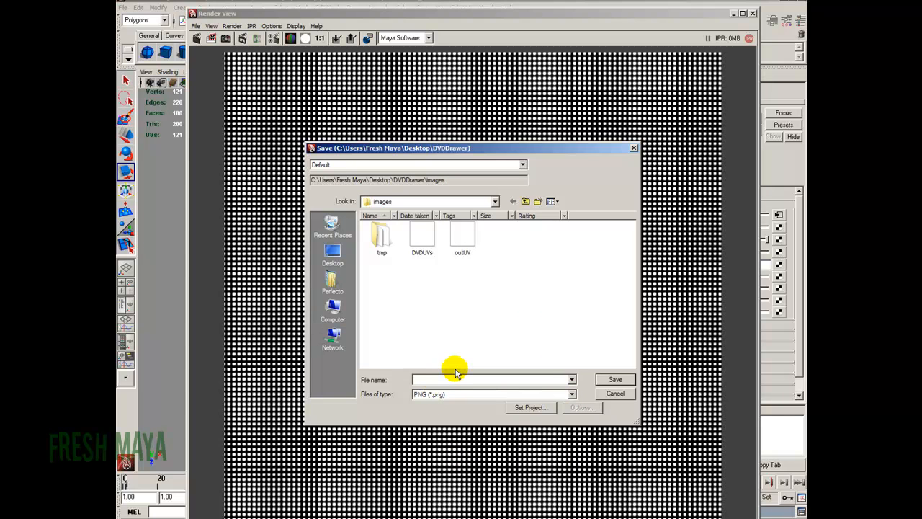
text(BulgeTexture)
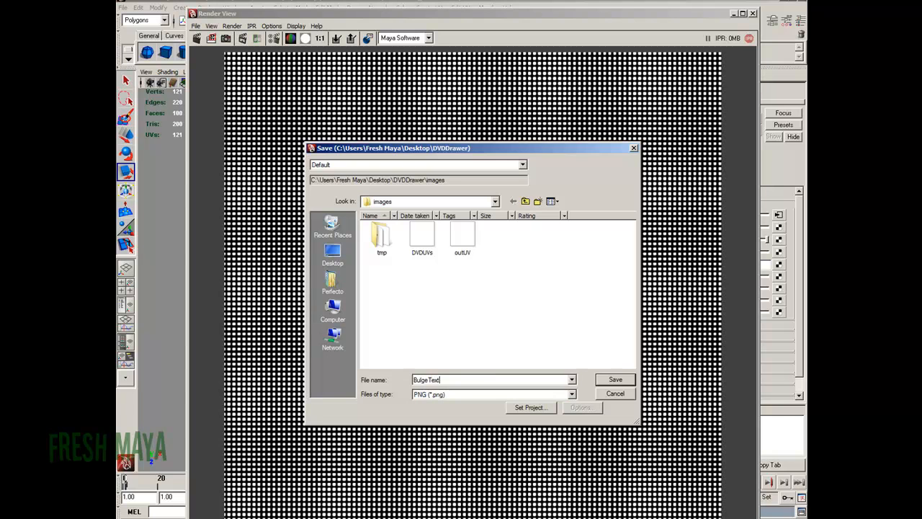
click(615, 380)
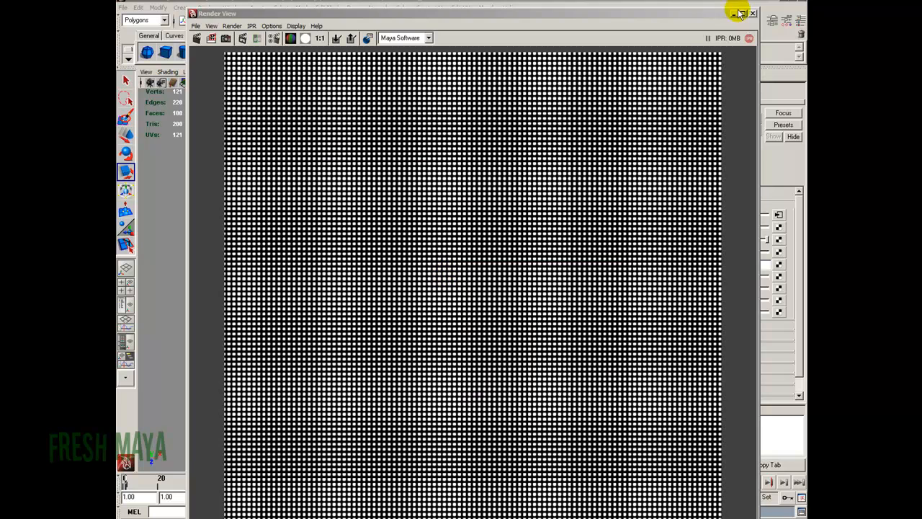
click(752, 13)
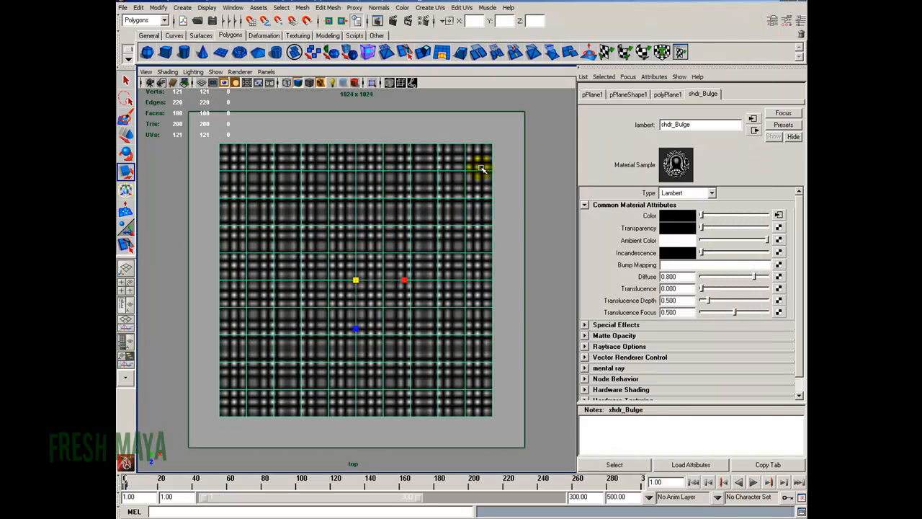
- Delete the test plane and return to the perspective view
key(Delete)
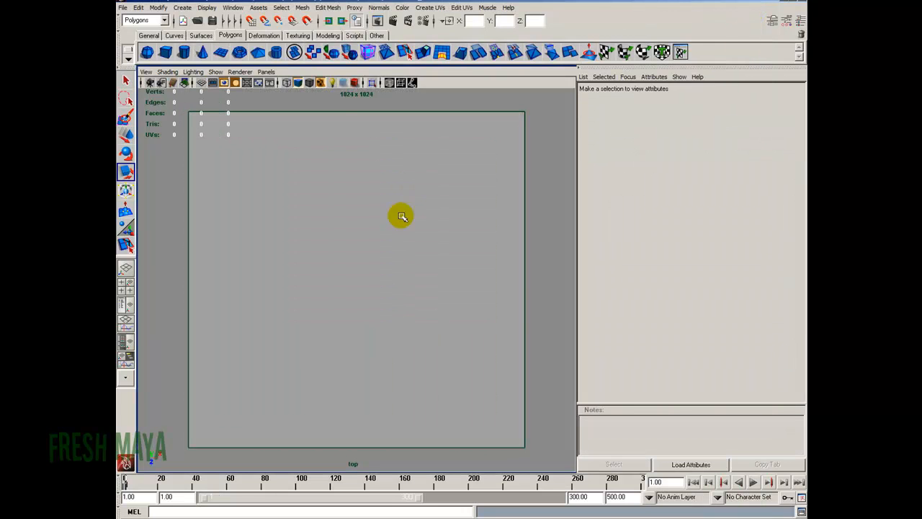
click(125, 284)
key(space)
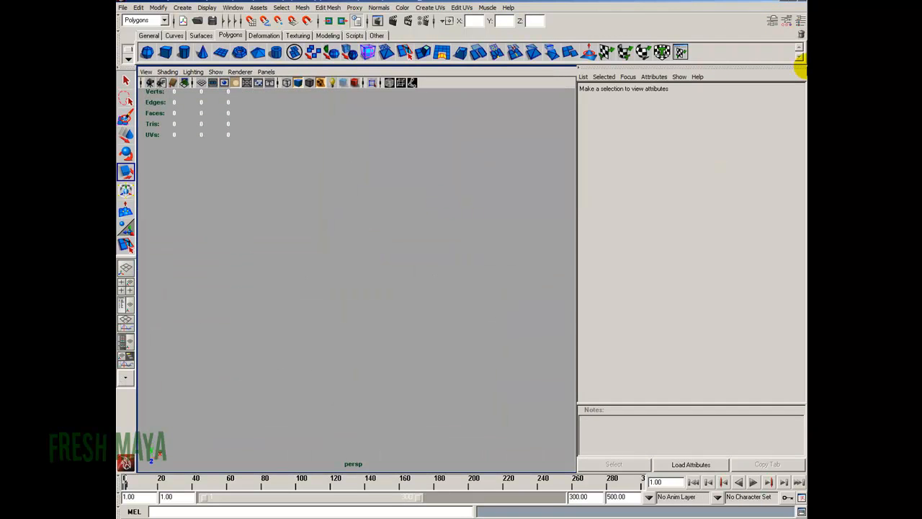
- Make the lyr_Door layer visible again and save the scene with the DVD drawer model in view
click(798, 20)
click(684, 361)
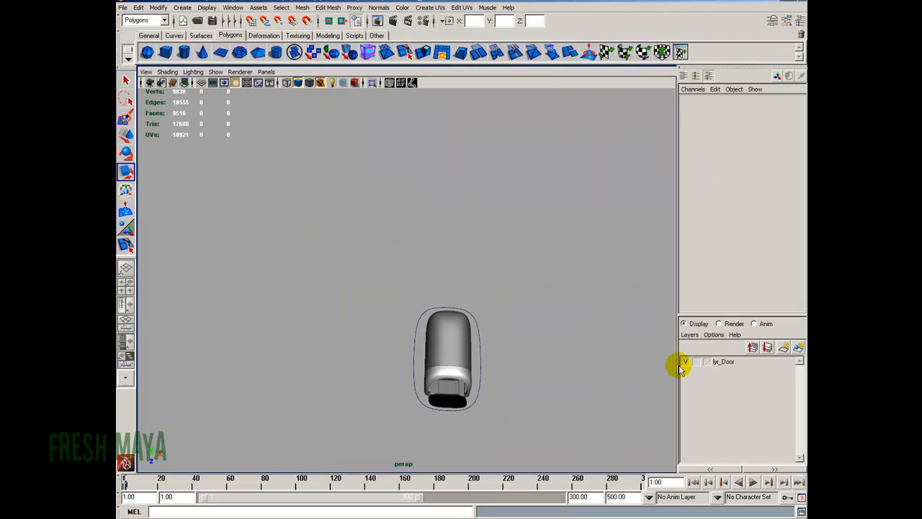
alt+drag(428, 335, 414, 290)
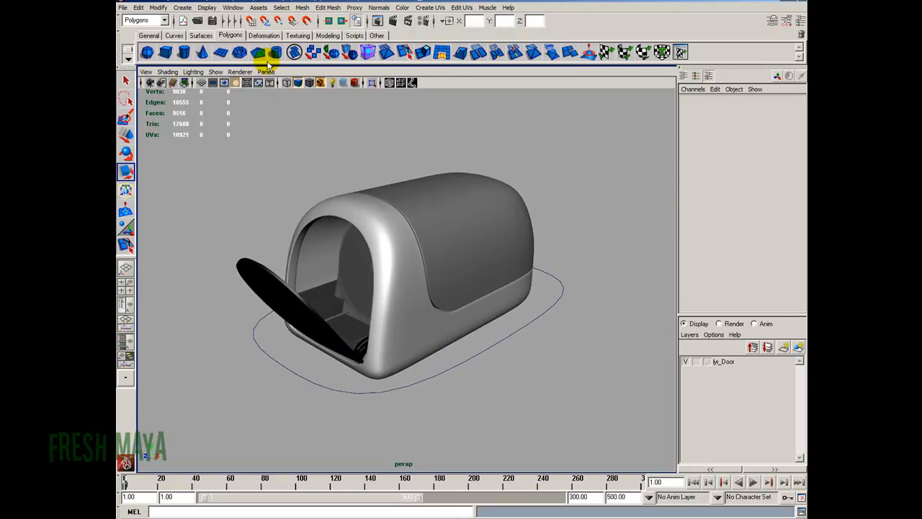
click(213, 21)
key(q)
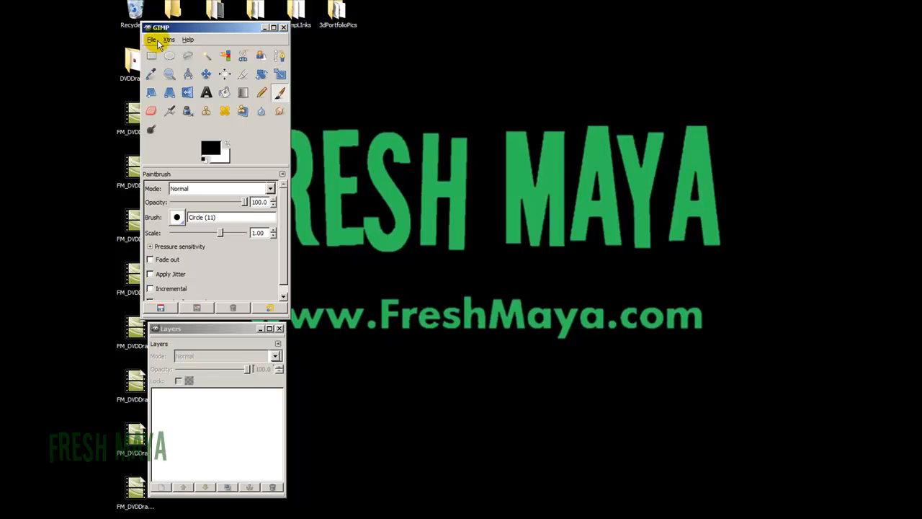
- Open DVDUVs.png from the DVDDrawer project's images folder and move its image window clear of the toolbox
click(152, 40)
click(171, 69)
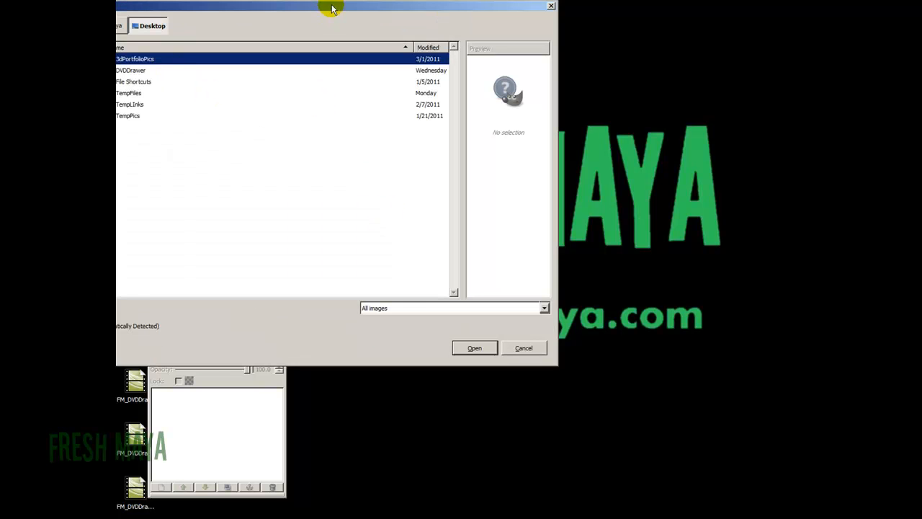
double_click(314, 97)
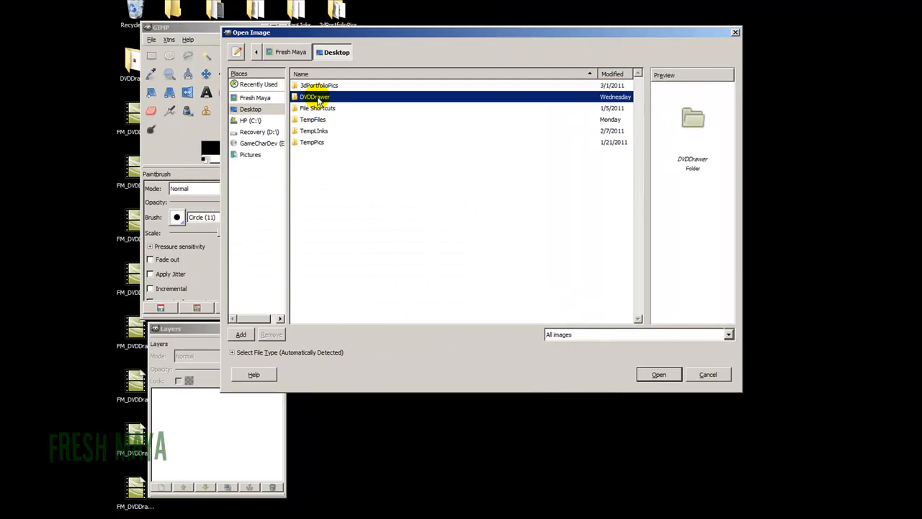
double_click(314, 176)
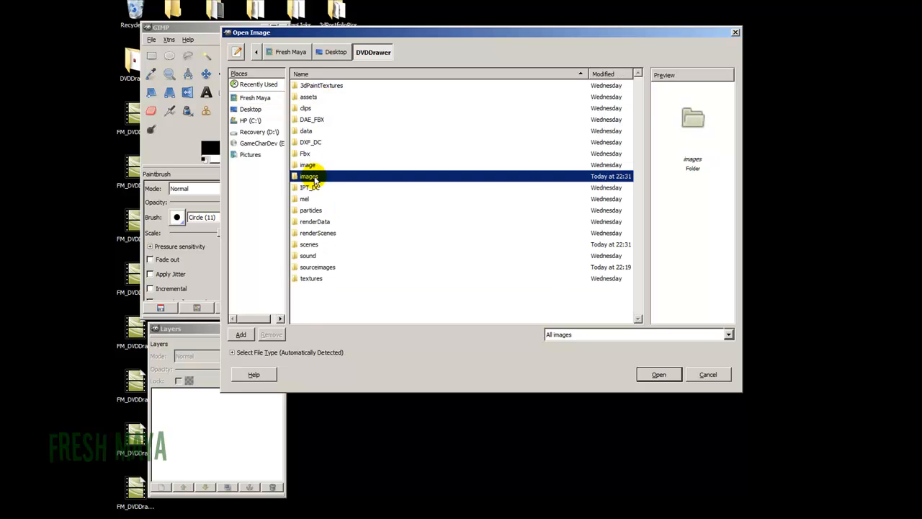
click(324, 108)
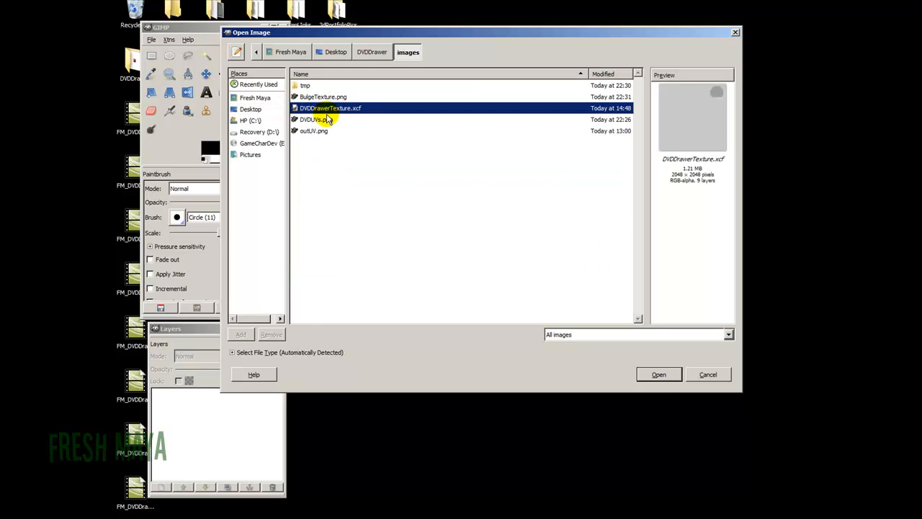
click(321, 119)
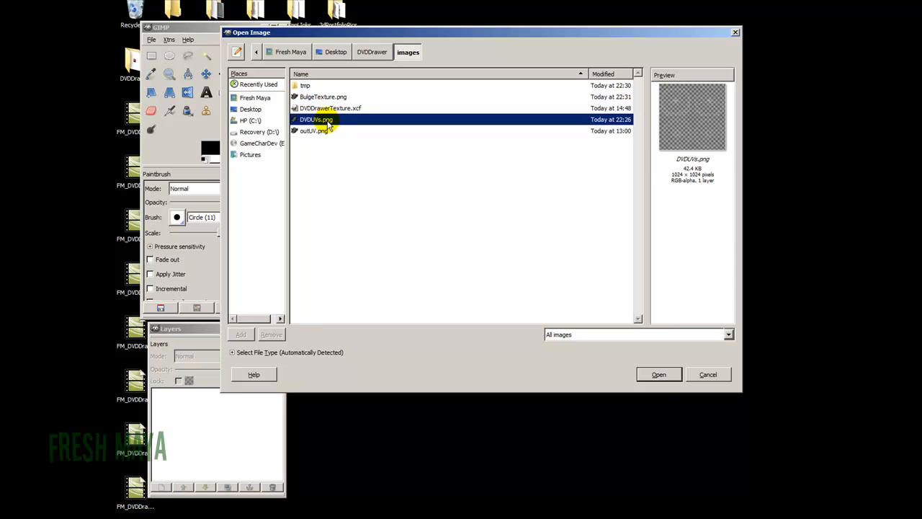
click(656, 372)
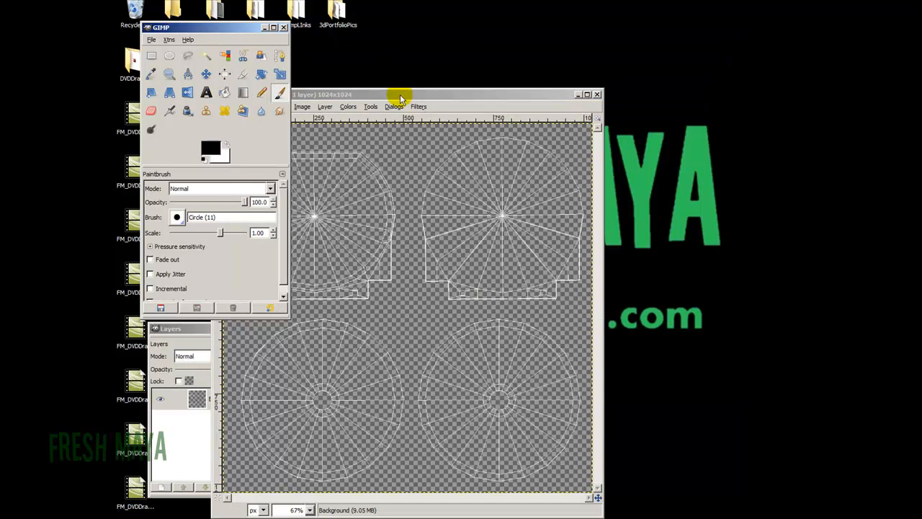
drag(401, 98, 553, 41)
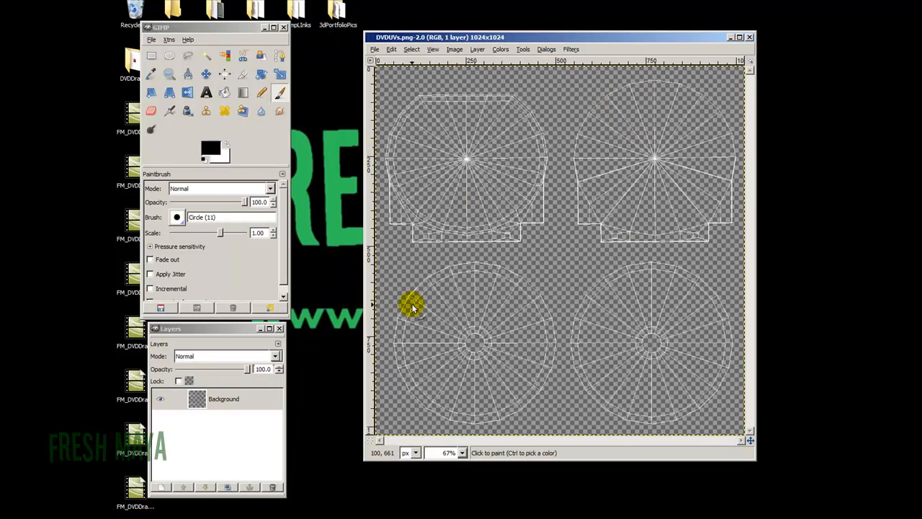
- Rename the UV wireframe layer as UVs
click(216, 400)
double_click(220, 400)
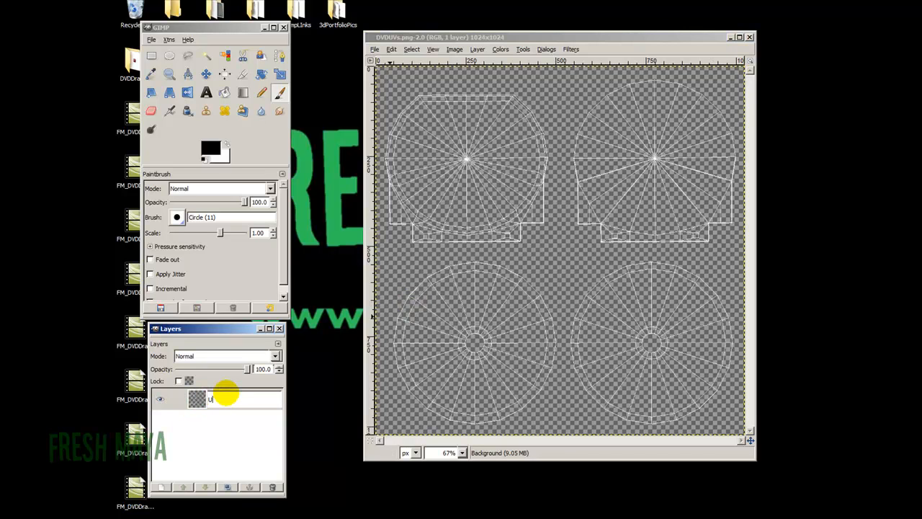
text(UVs)
key(Return)
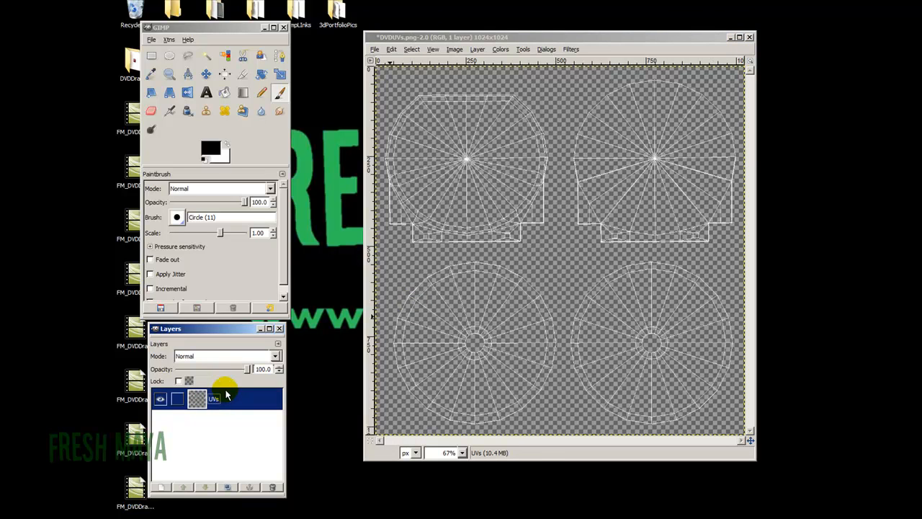
- Add a layer named Background filled with the foreground color and place it below the UVs layer
click(160, 487)
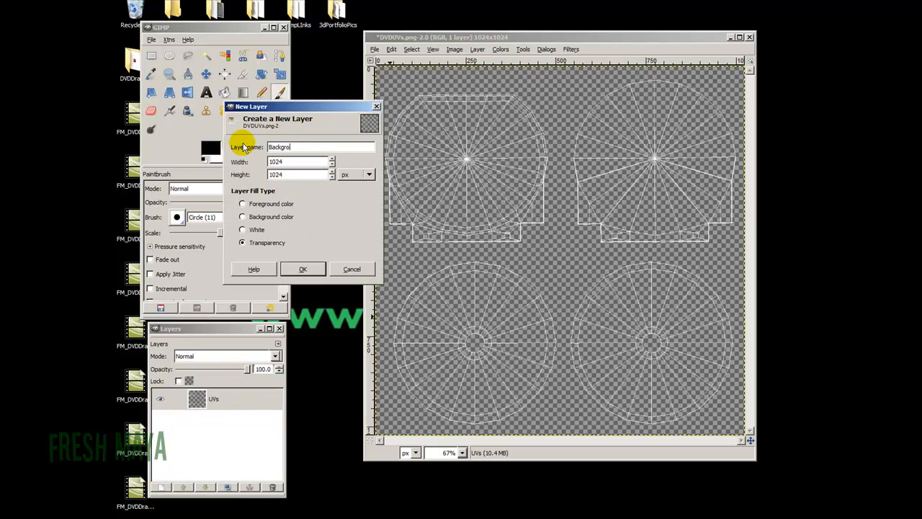
click(242, 204)
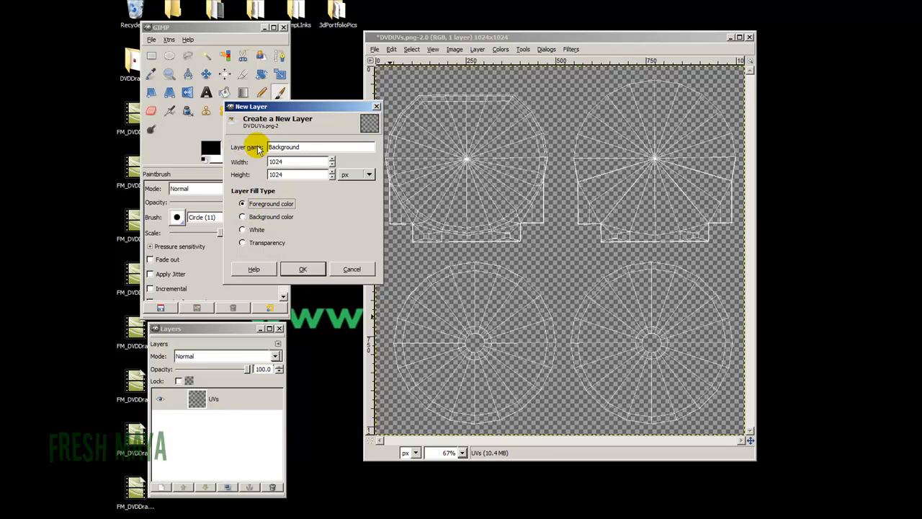
click(303, 269)
click(238, 402)
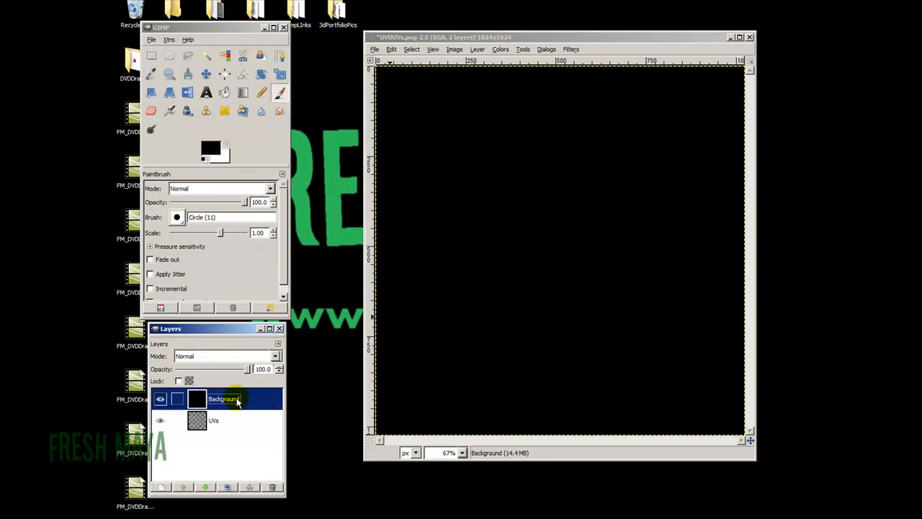
click(207, 488)
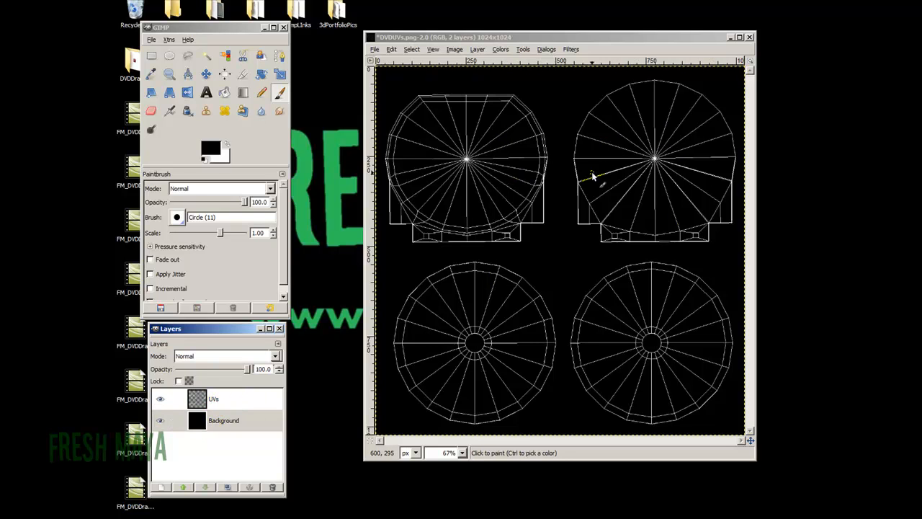
- Bring BulgeTexture.png from the images folder into the UV image as a layer
click(422, 37)
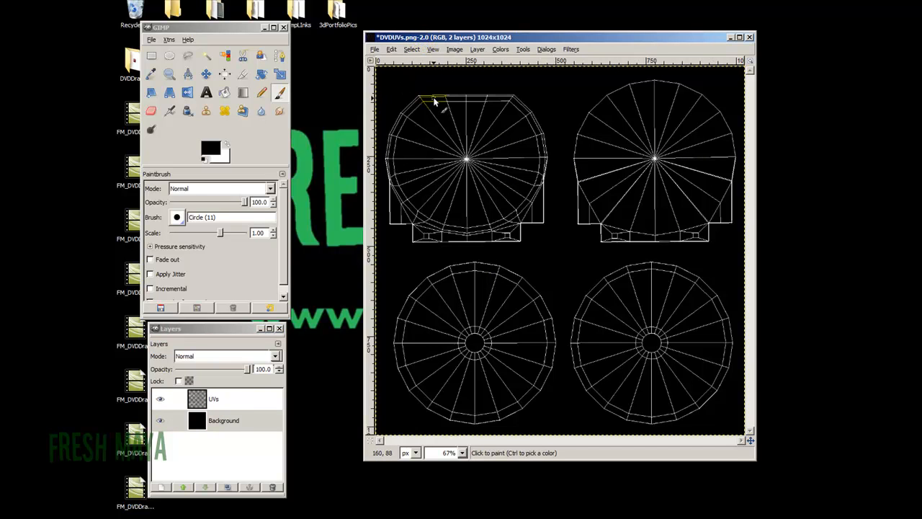
click(375, 49)
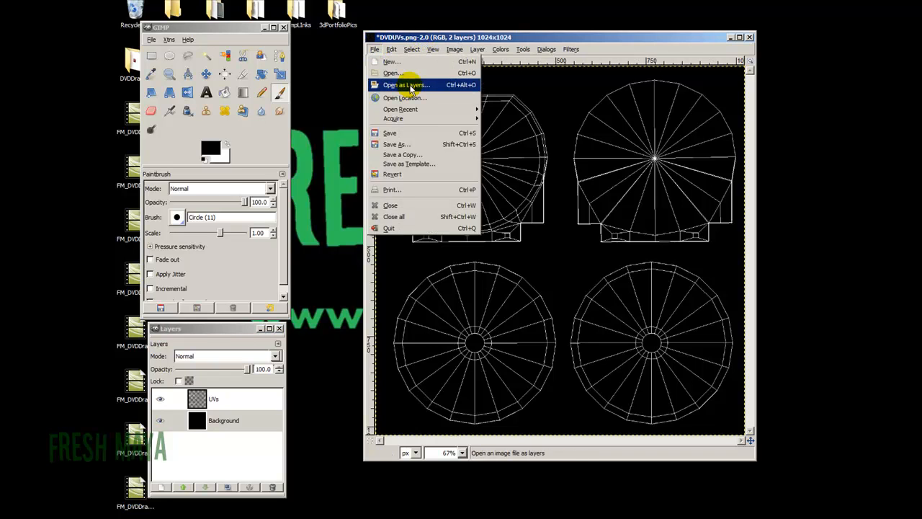
click(409, 84)
click(380, 146)
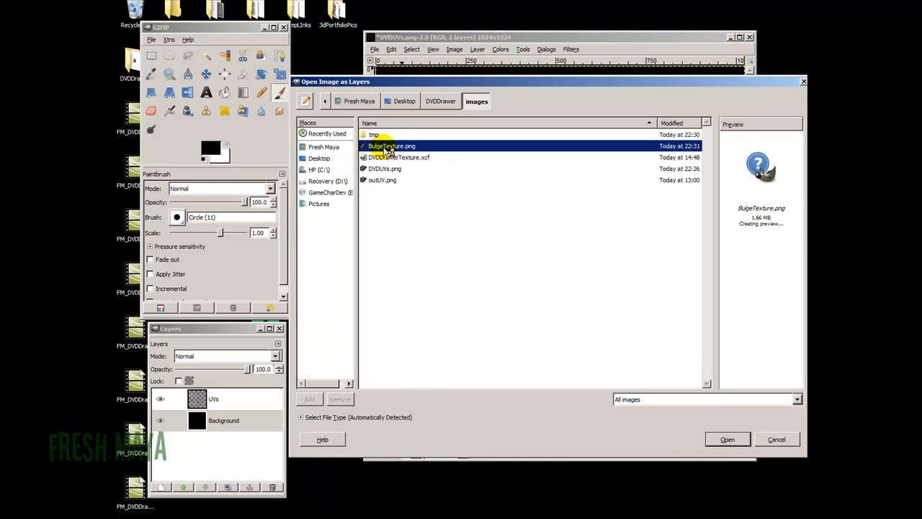
click(735, 439)
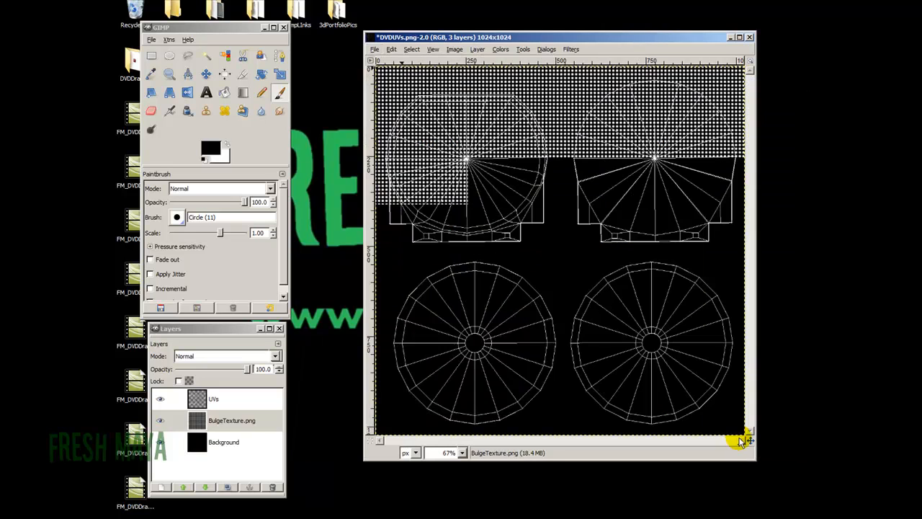
- Scale the BulgeTexture.png layer down with linked proportions to about 505 × 505 pixels
click(231, 425)
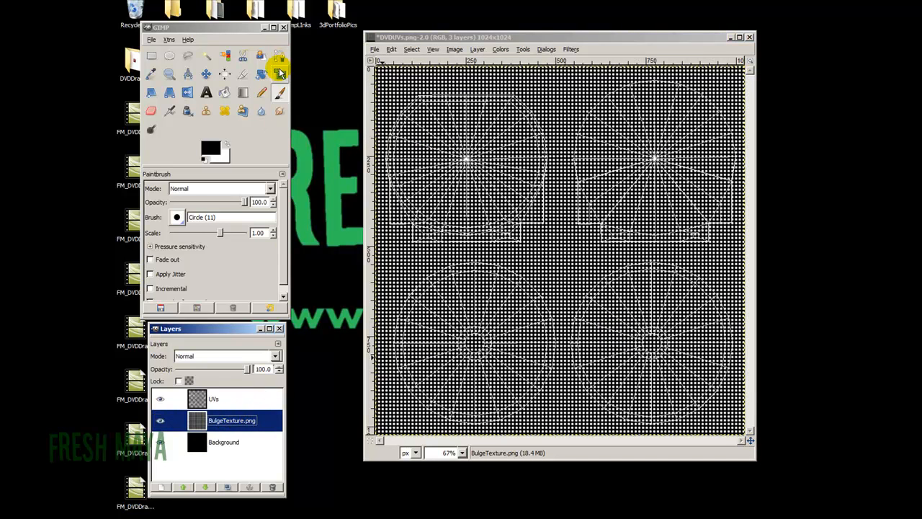
click(279, 75)
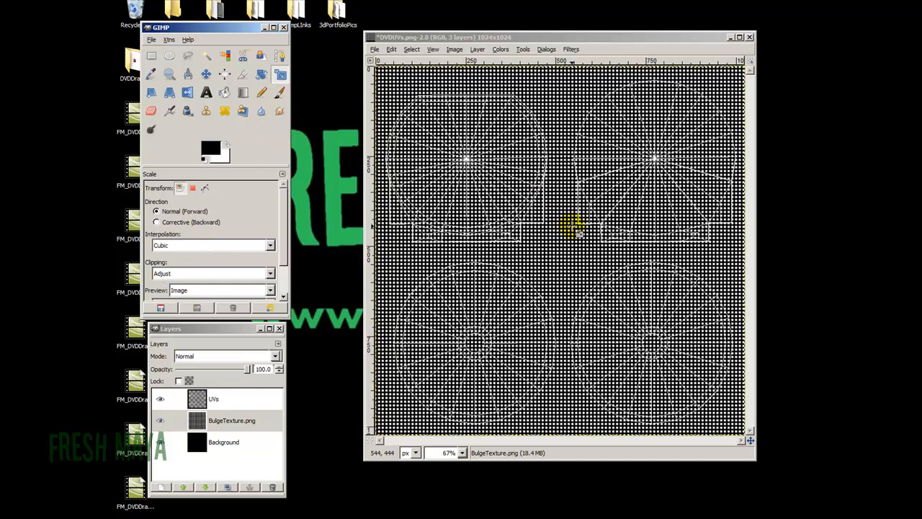
click(566, 247)
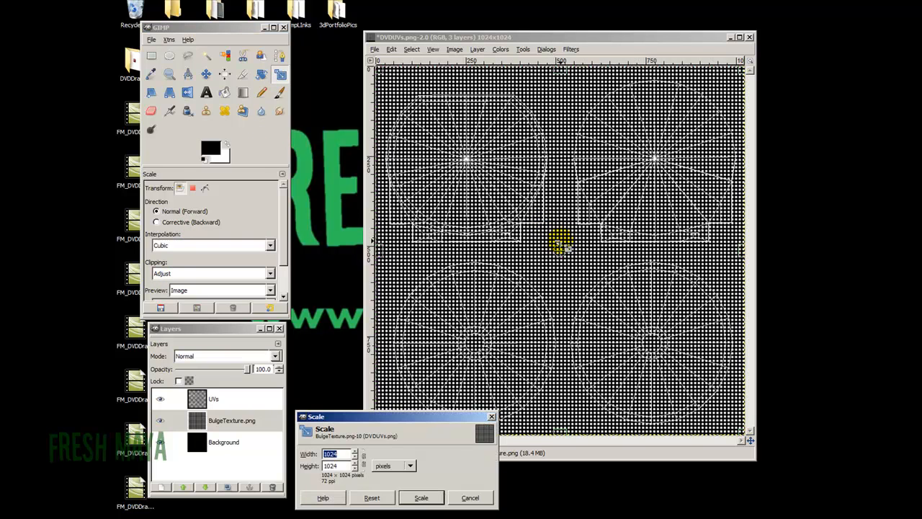
drag(403, 417, 268, 245)
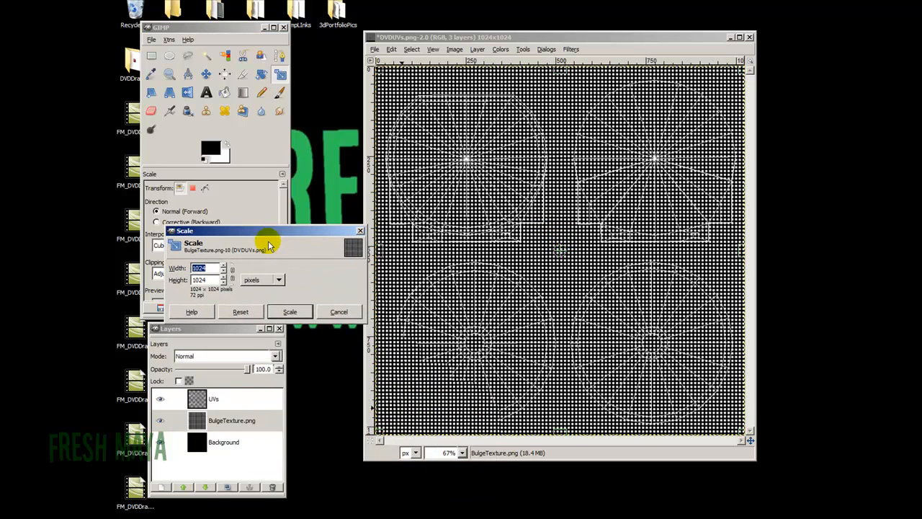
click(232, 272)
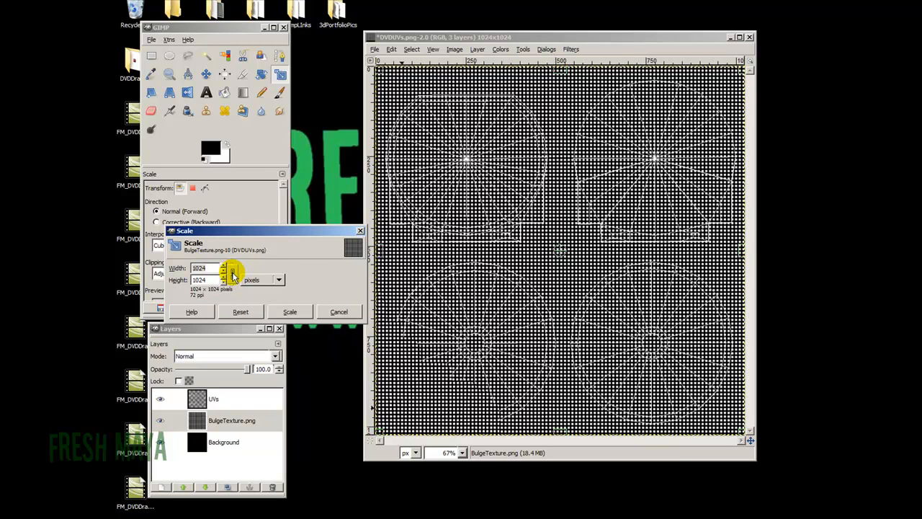
drag(377, 70, 614, 257)
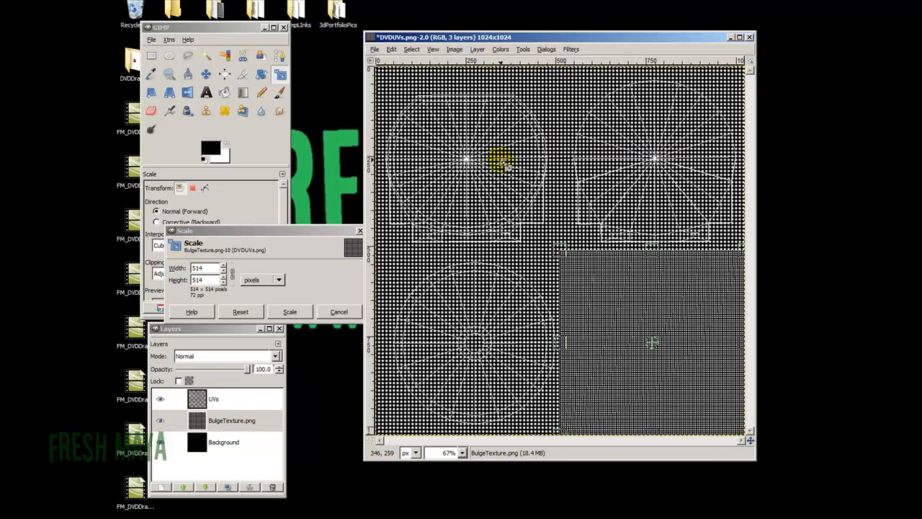
drag(570, 255, 570, 258)
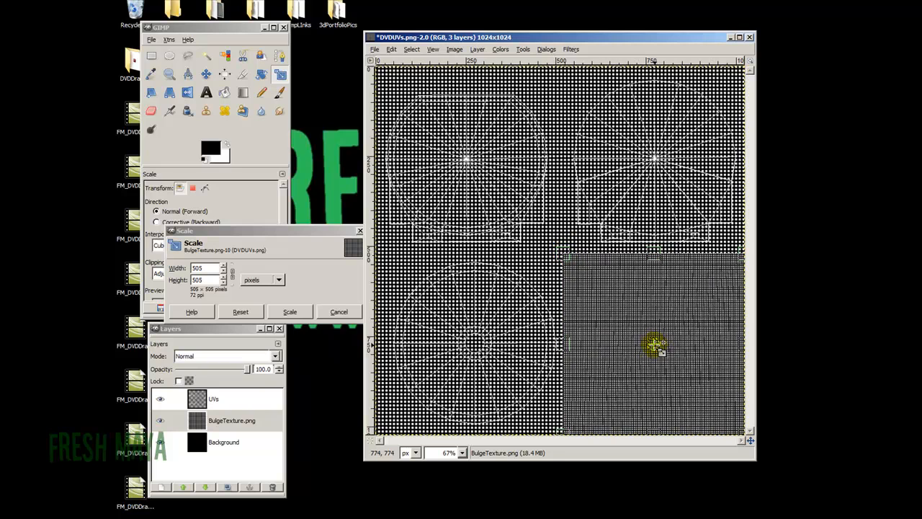
- Move the scaled bulge pattern over the upper-right UV shell and apply the scaling
drag(652, 345, 656, 337)
drag(653, 279, 648, 161)
click(284, 313)
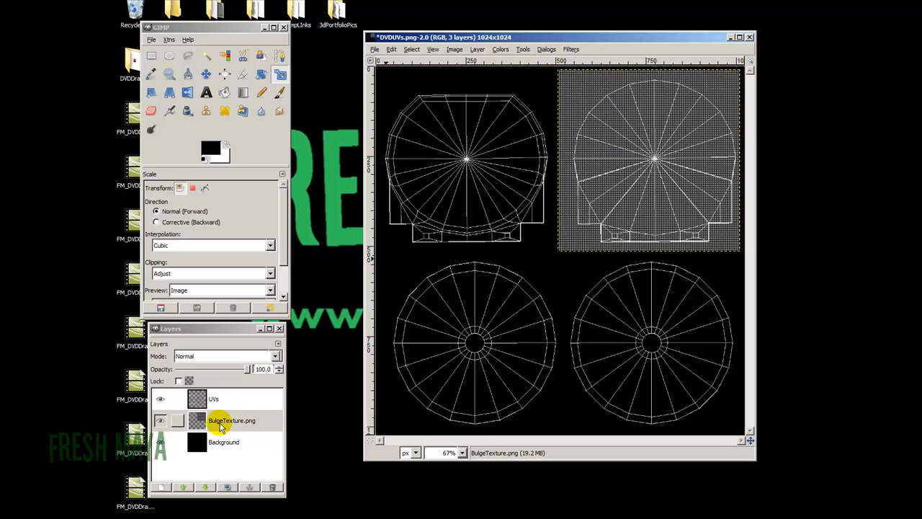
- Invert the colors of the BulgeTexture.png layer
click(216, 420)
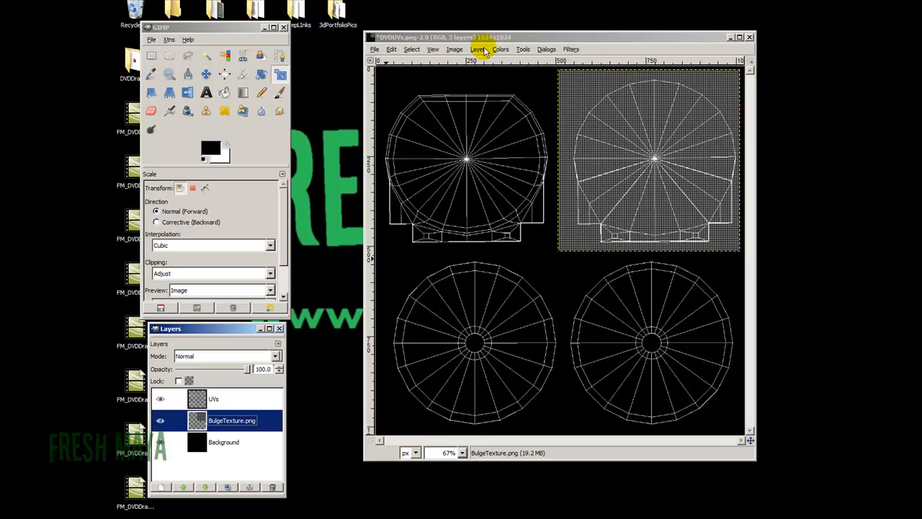
click(500, 49)
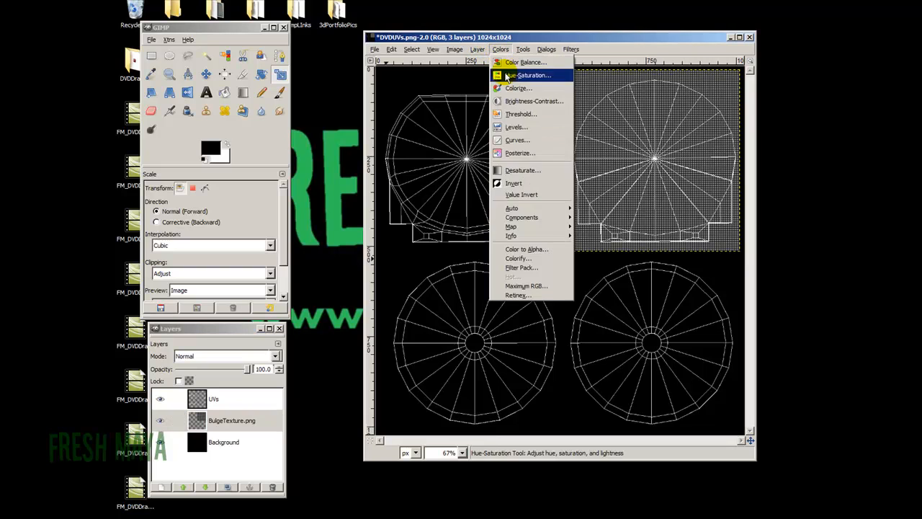
click(520, 183)
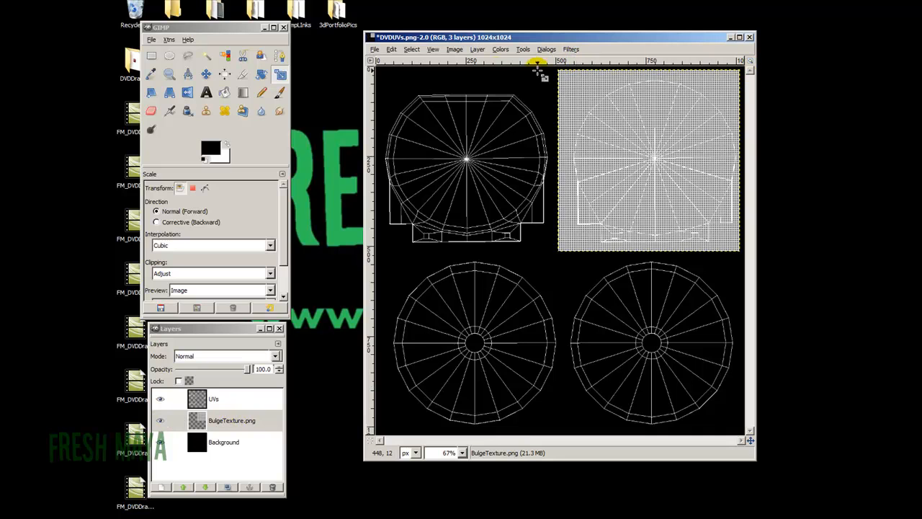
- Expand the BulgeTexture.png layer's boundary to the image size
click(454, 50)
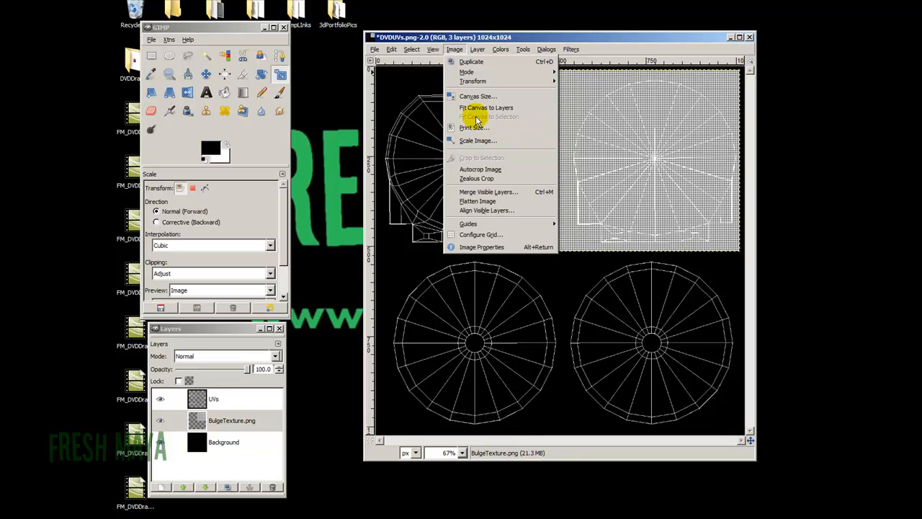
click(453, 38)
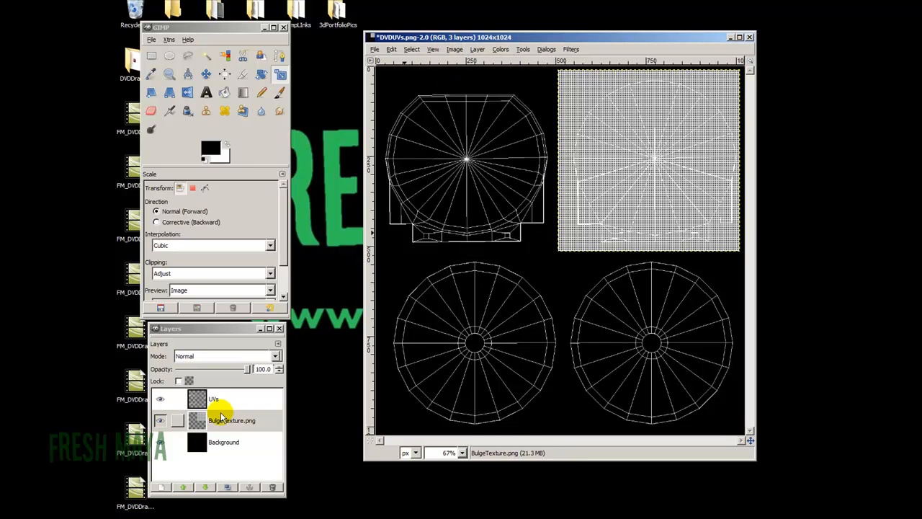
right_click(222, 425)
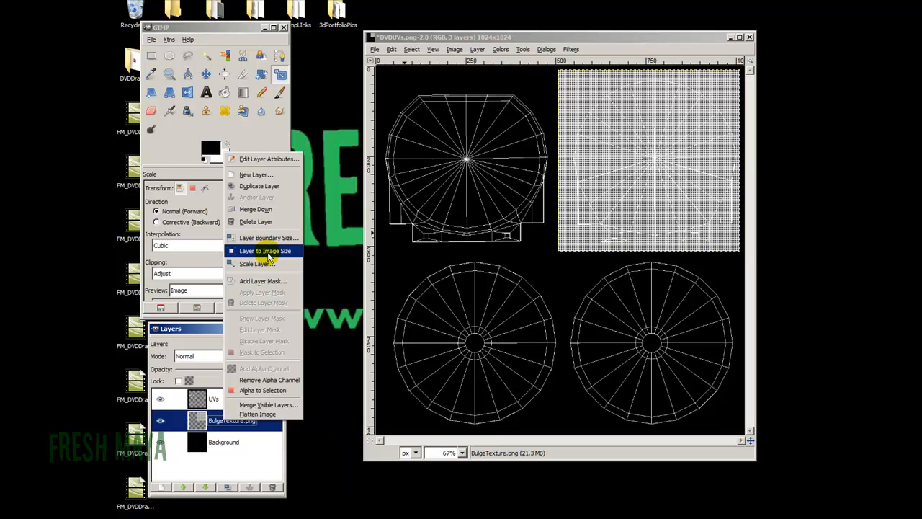
click(263, 252)
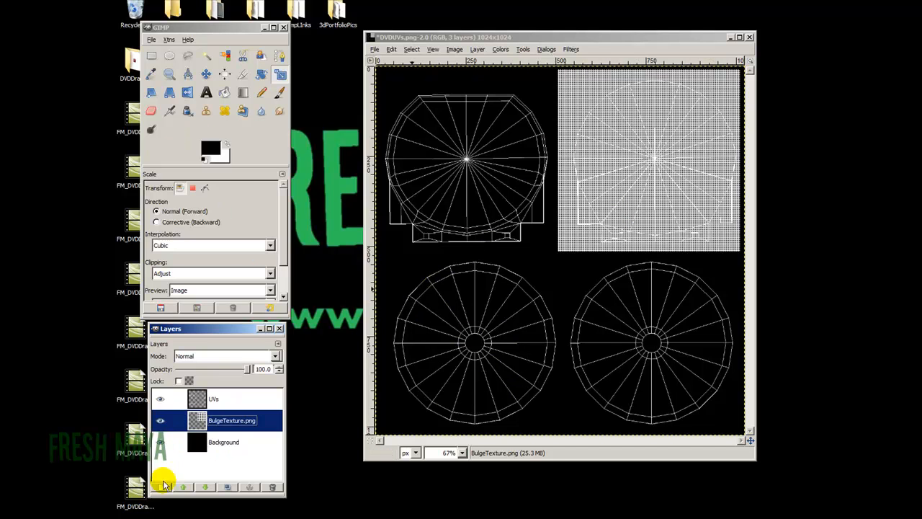
- Add a transparent 1024 × 1024 px layer named CDText above the BulgeTexture.png layer
click(163, 482)
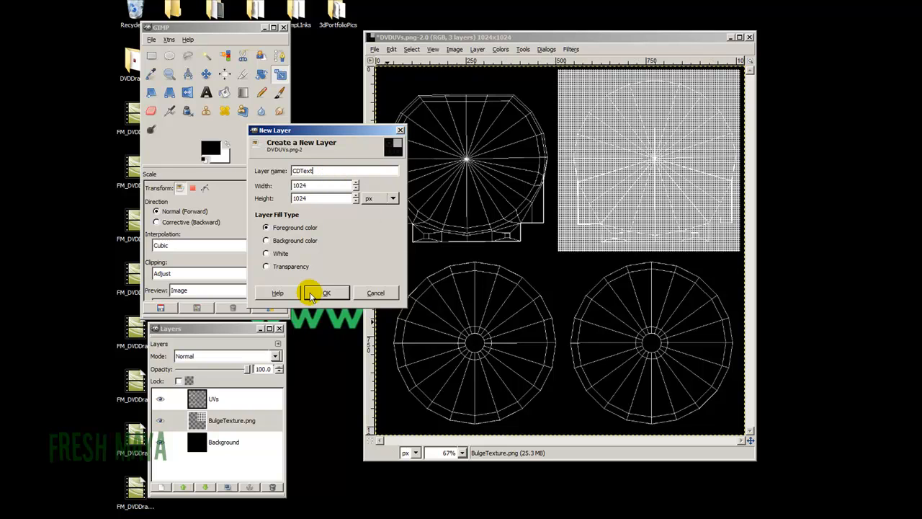
click(265, 267)
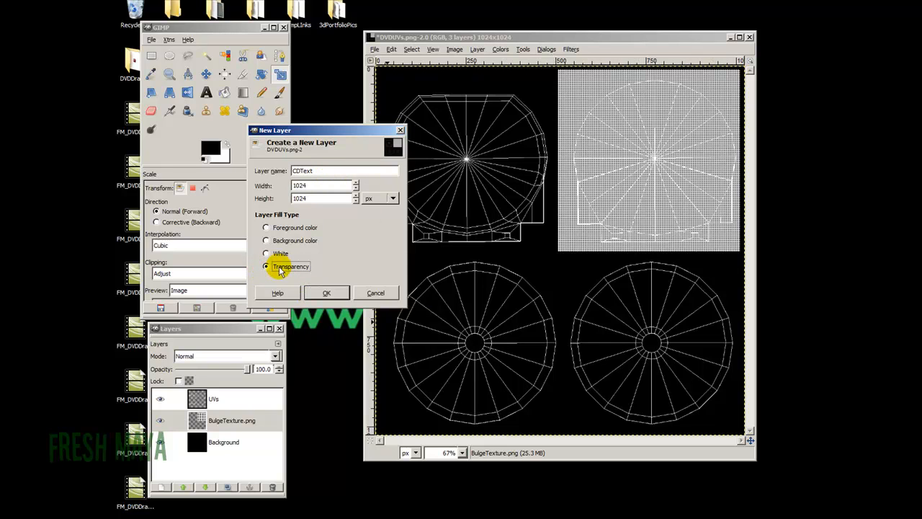
click(326, 293)
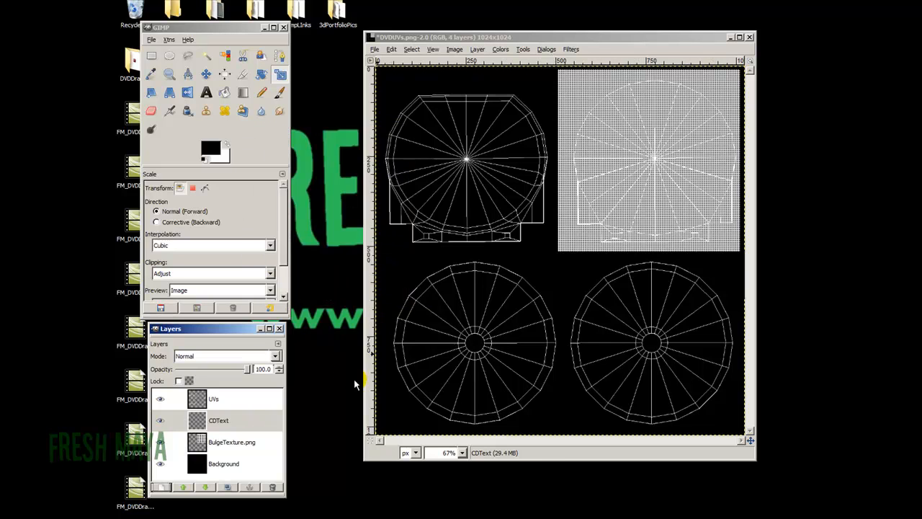
- Select the CDText layer and set up the Text tool with the Sans Bold font
click(235, 419)
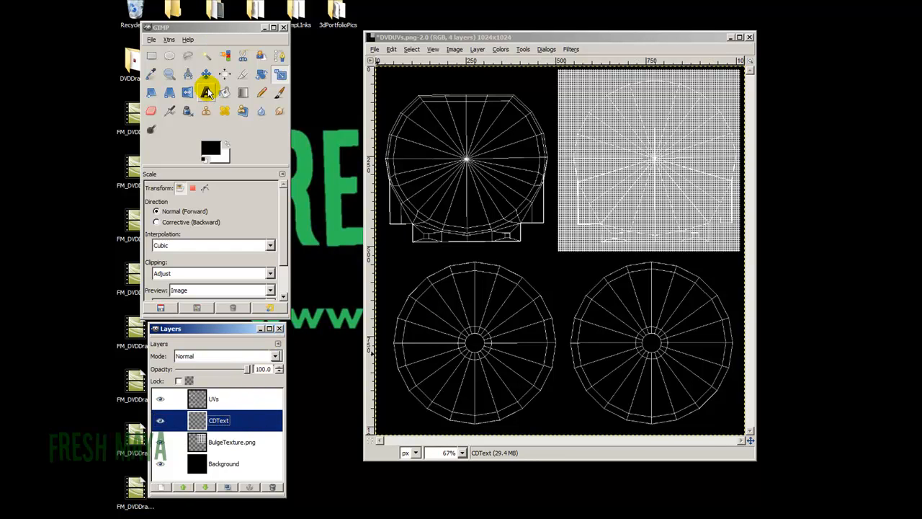
click(206, 93)
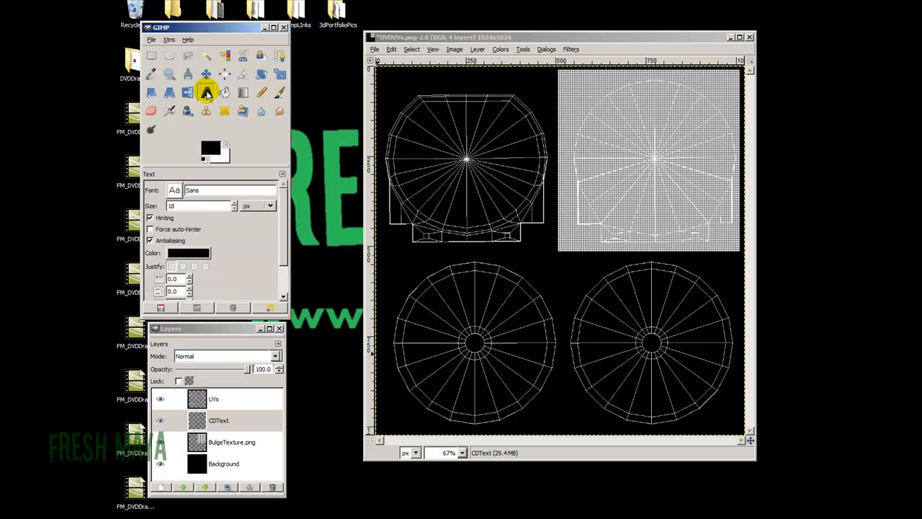
click(174, 190)
click(195, 221)
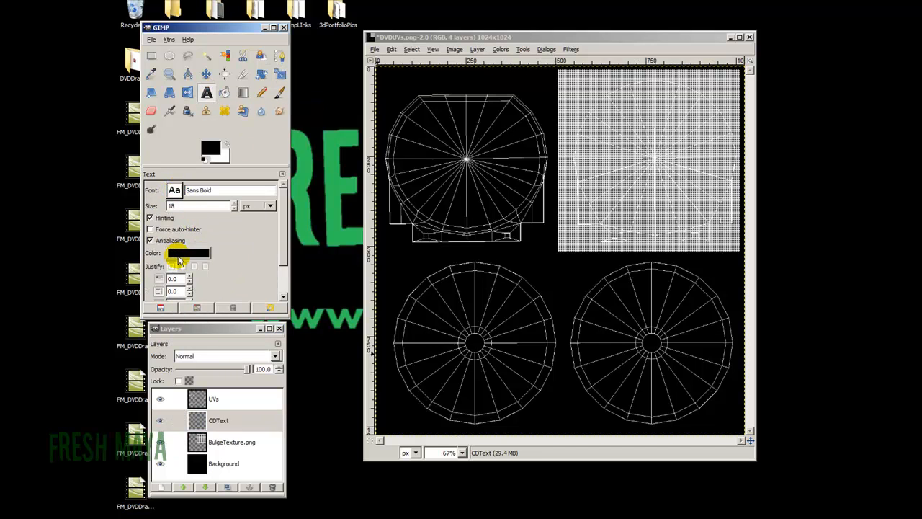
- Set the text color to green 00d000 and the text size to 36 px
click(188, 253)
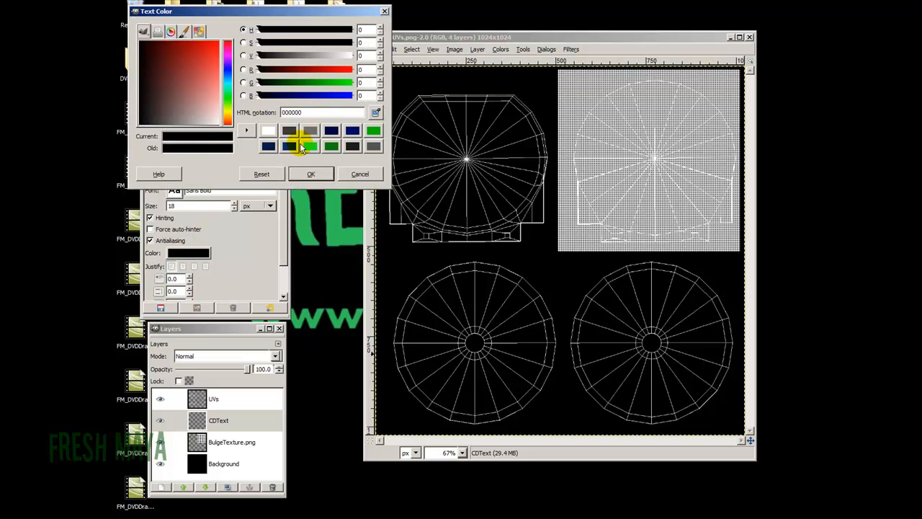
click(335, 83)
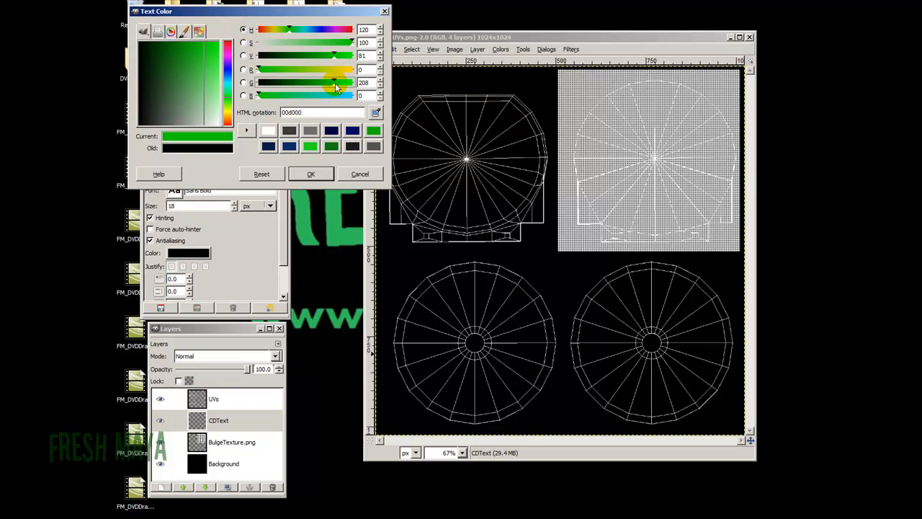
drag(334, 87, 335, 85)
click(310, 173)
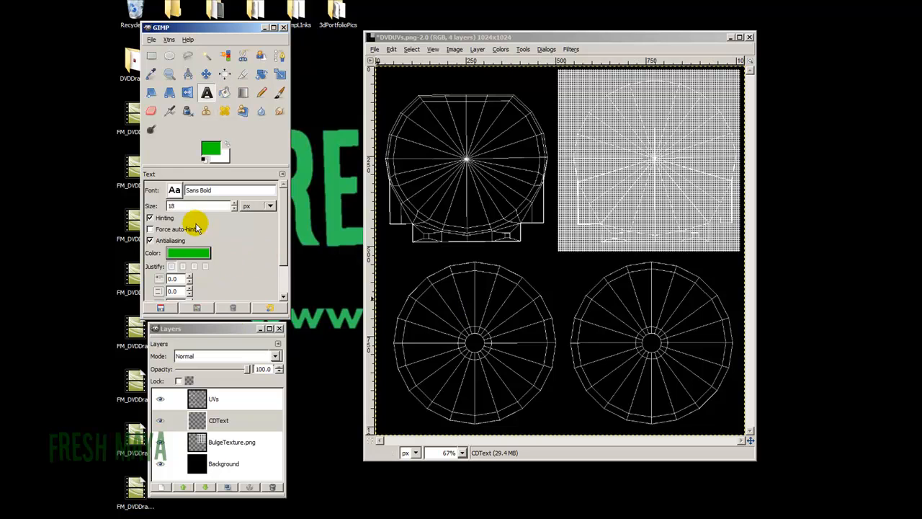
double_click(165, 206)
text(36)
click(202, 206)
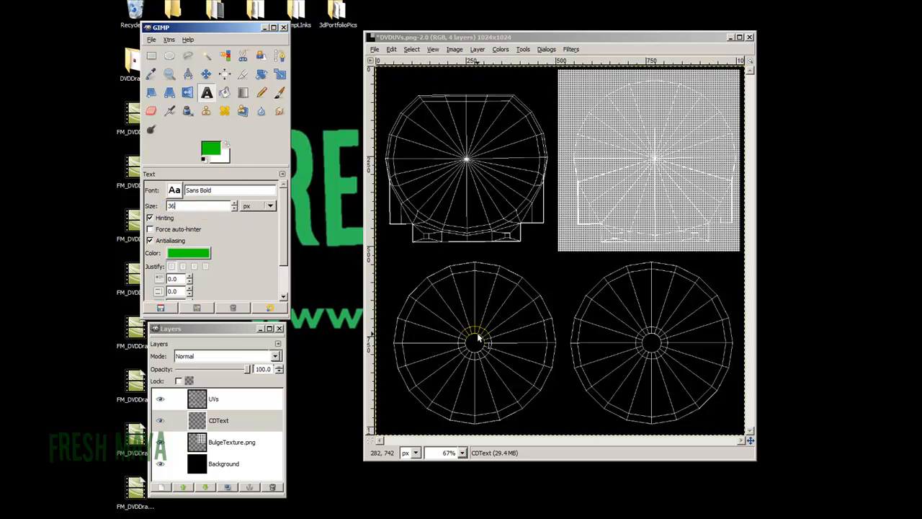
- Add the text "FRESH MAYA" to the lower-left disc shell and center it above the disc's hub
click(439, 313)
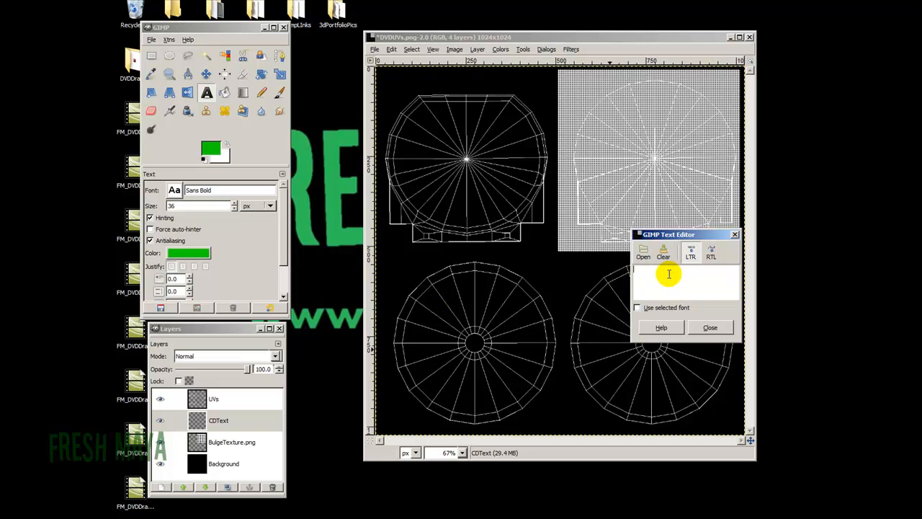
text(F)
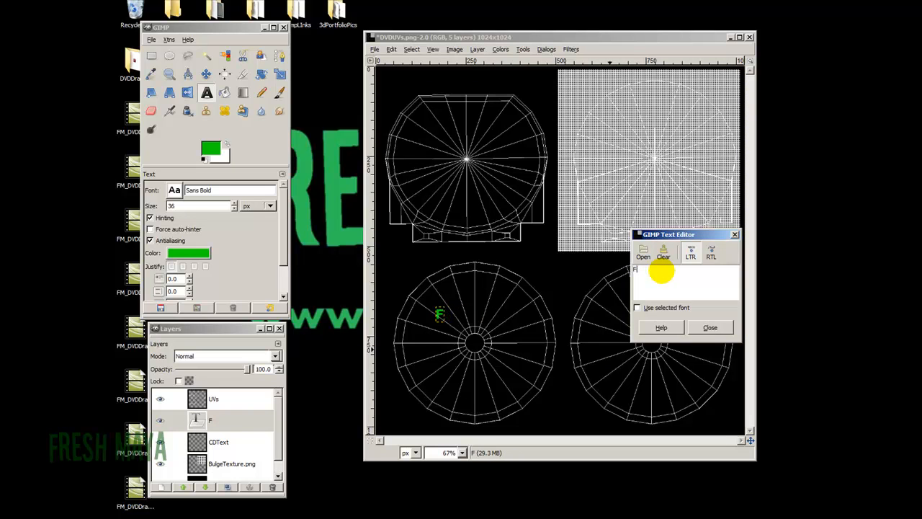
text(rESH MAYA)
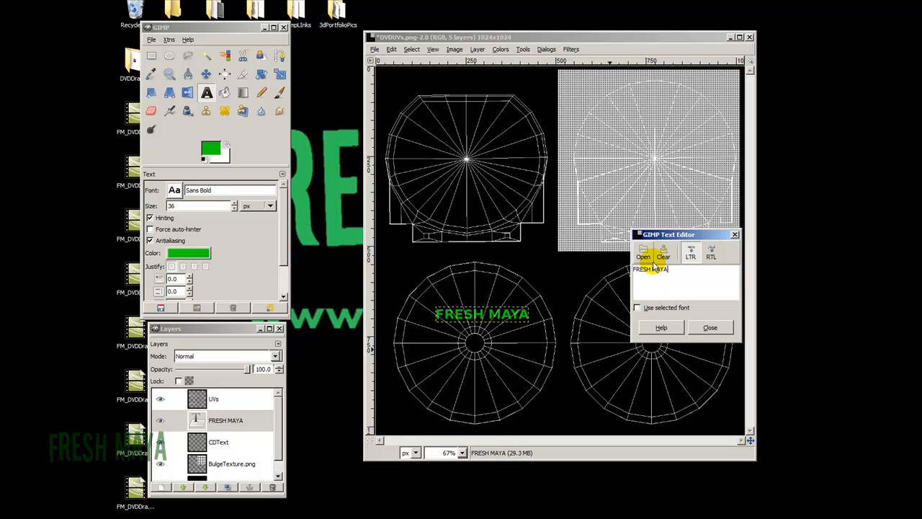
click(206, 75)
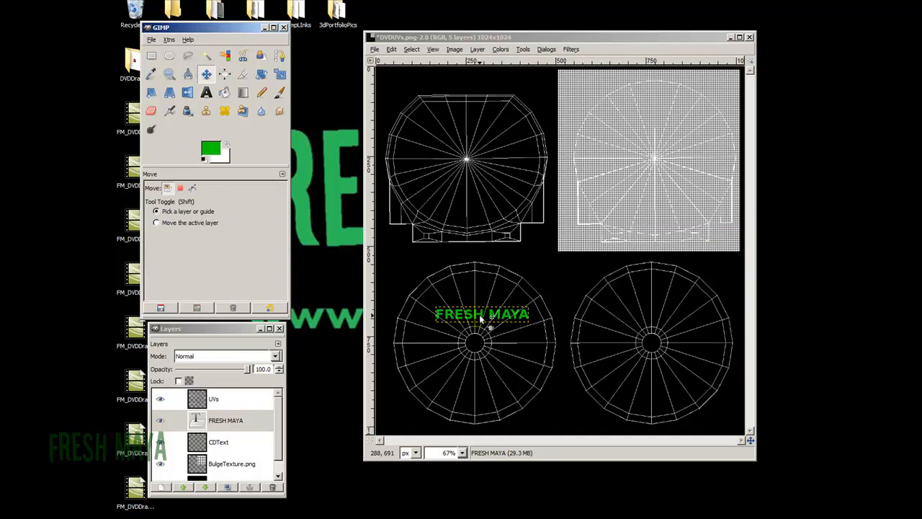
drag(482, 317, 473, 304)
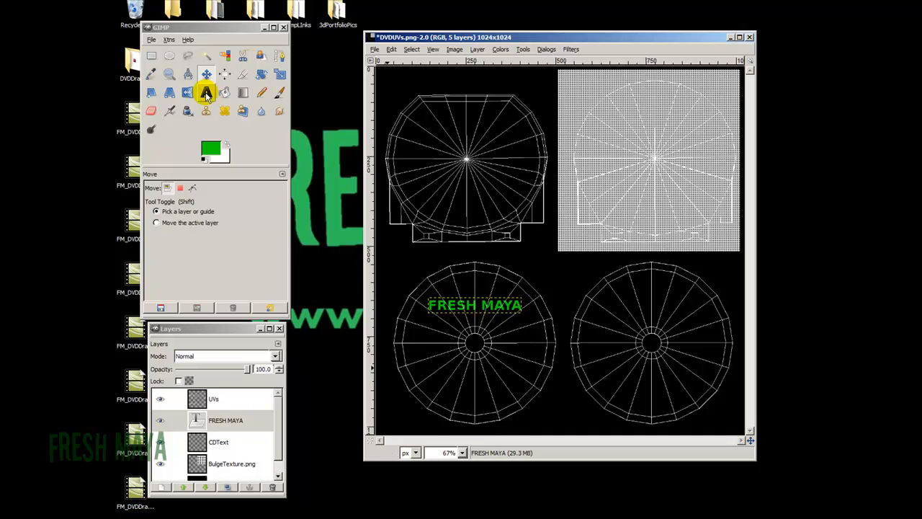
- Set the Text tool's size to 18 px and its color to white
click(207, 94)
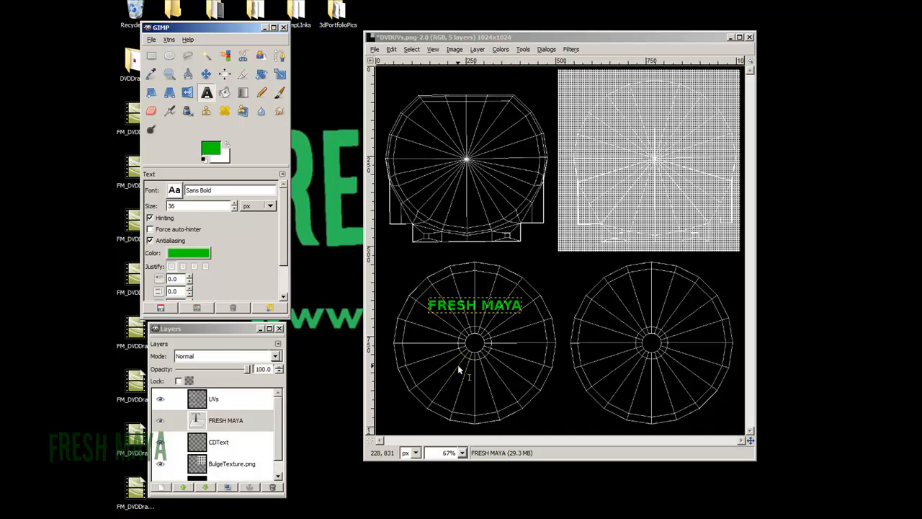
drag(206, 206, 162, 205)
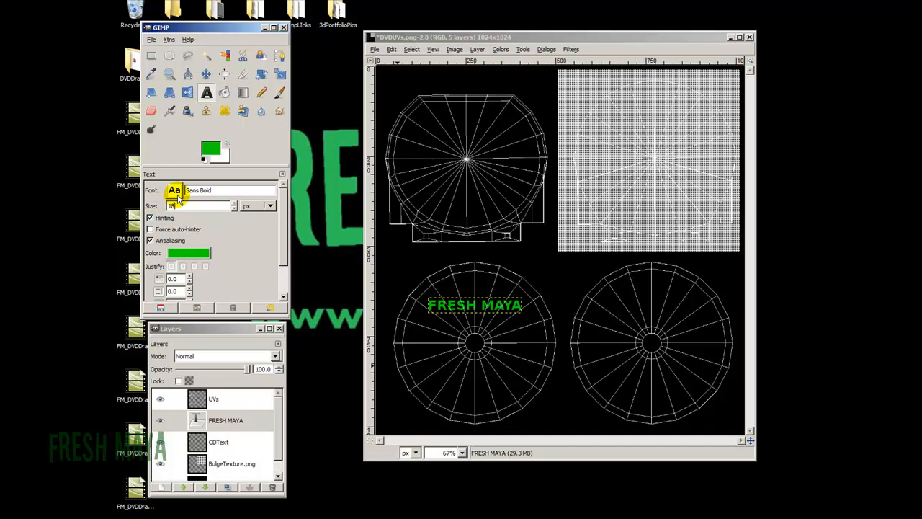
click(178, 253)
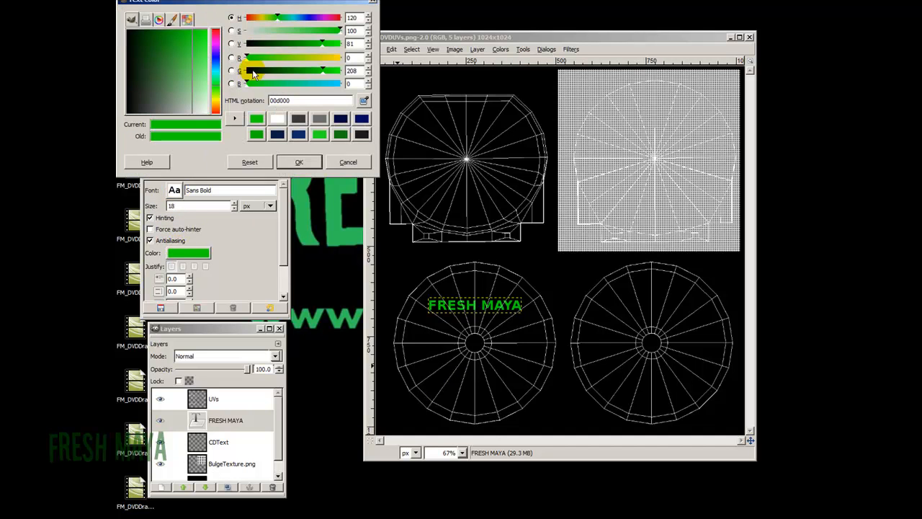
click(277, 118)
click(299, 162)
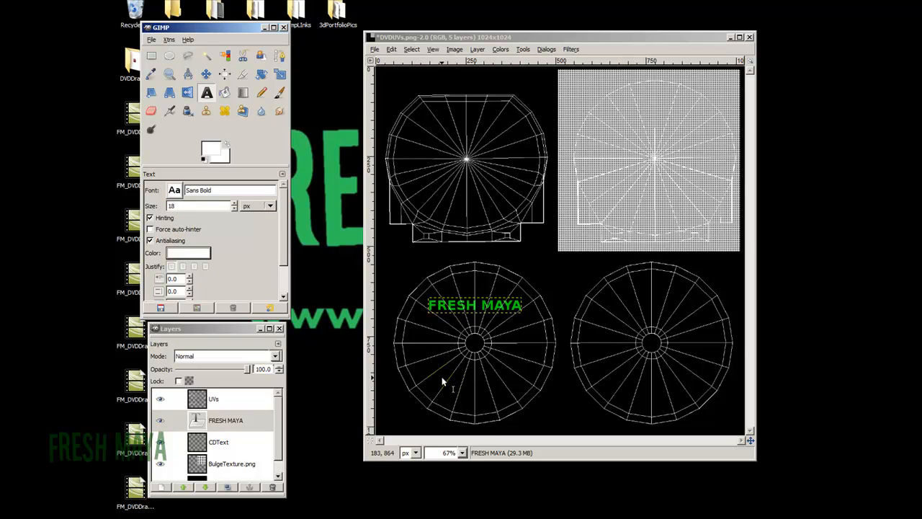
- Add the text "DVD Drawer Tutorial" on the lower half of the lower-left disc and set its size to 22 px
click(640, 350)
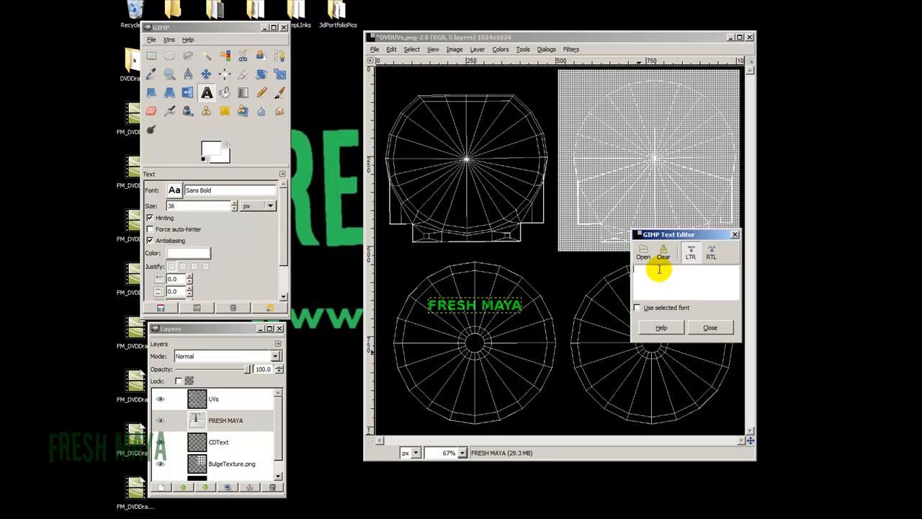
text(DVD Drawer Tutoir)
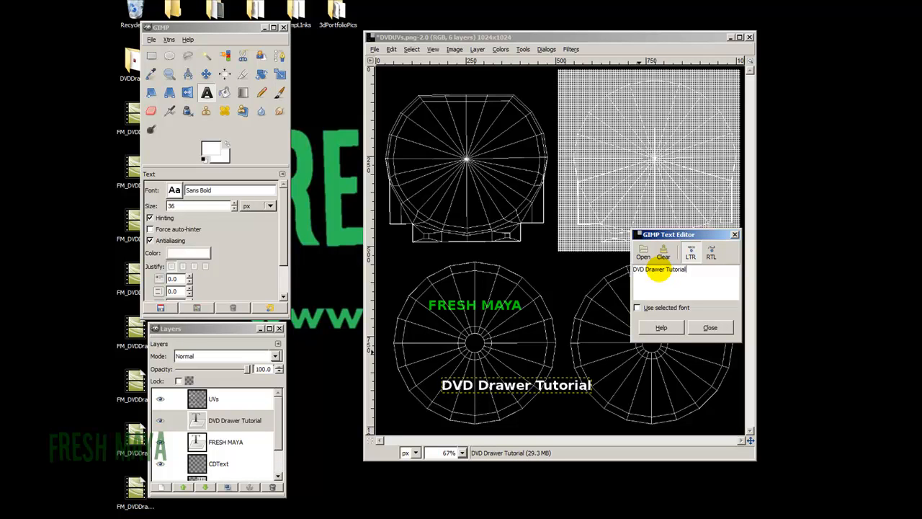
double_click(179, 207)
drag(178, 207, 157, 204)
text(18)
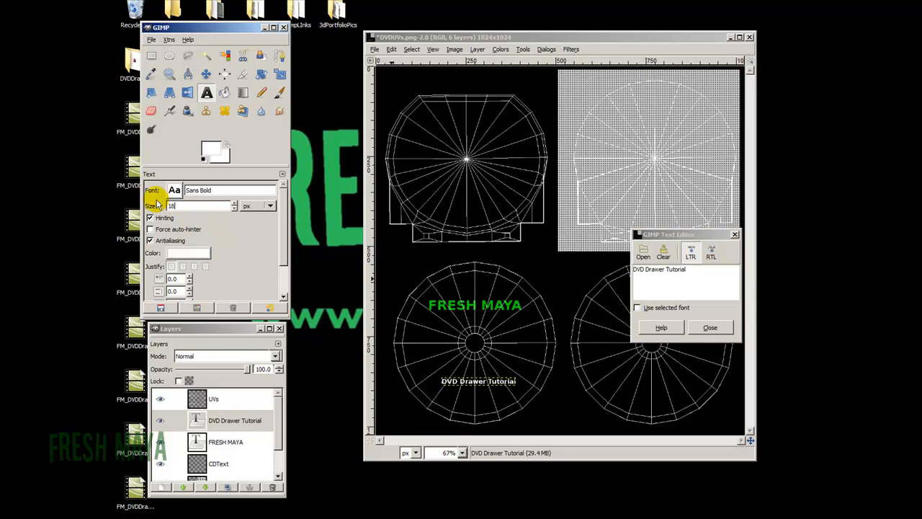
drag(190, 206, 160, 204)
text(22)
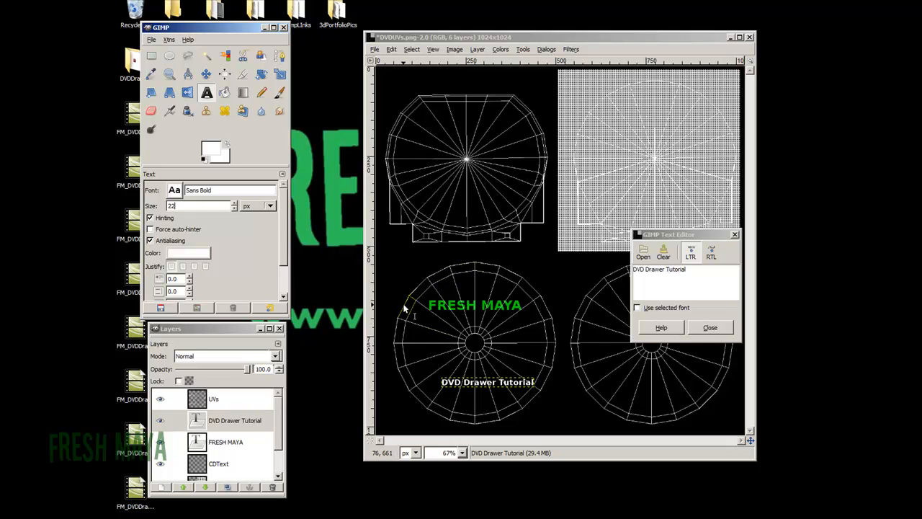
- Move the "DVD Drawer Tutorial" text so it is centered below the disc's hub, aligned under "FRESH MAYA"
ctrl+scroll(402, 306, up, 2)
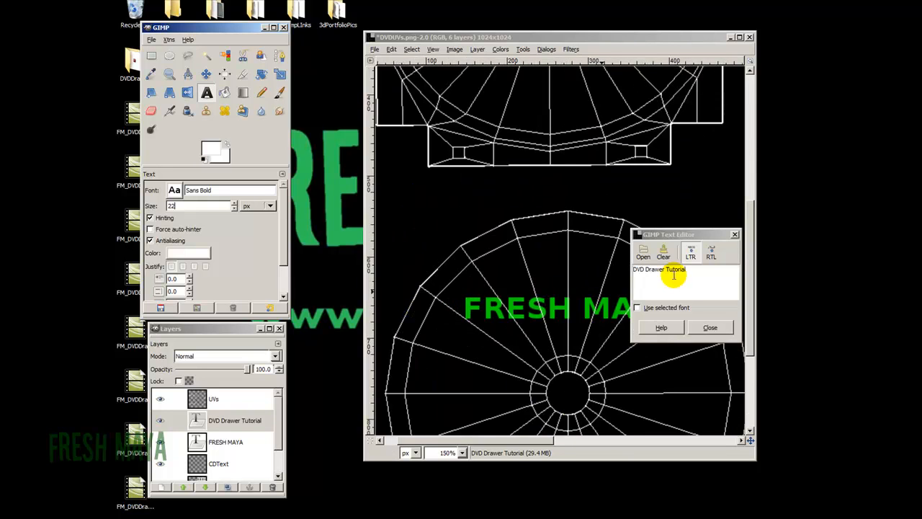
drag(751, 233, 751, 299)
drag(530, 439, 558, 441)
drag(685, 236, 706, 427)
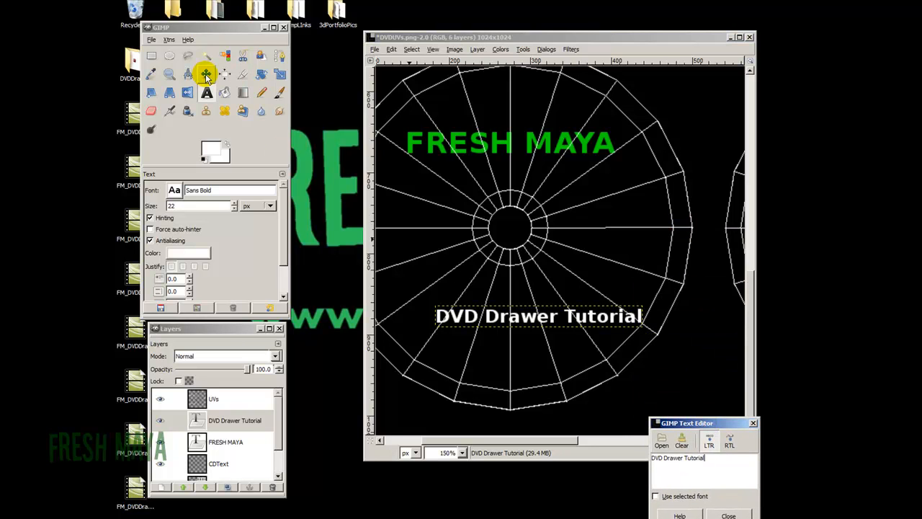
click(206, 75)
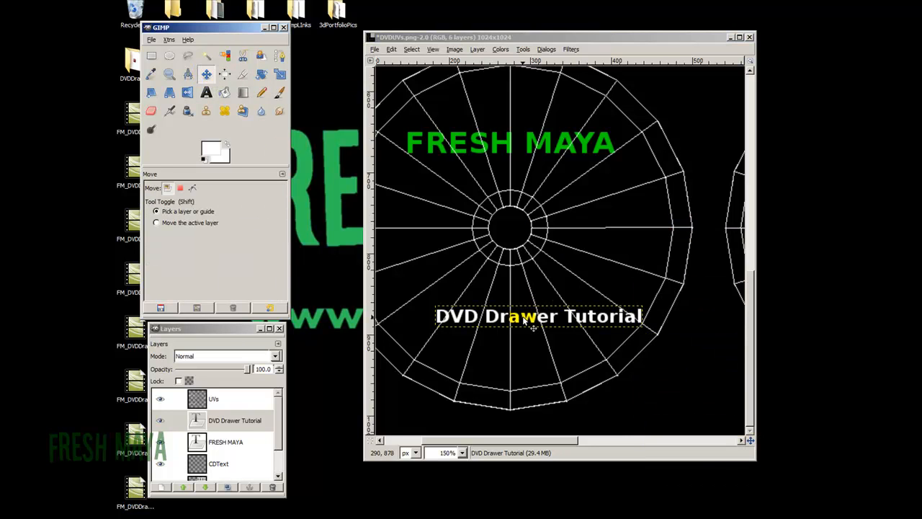
drag(537, 328, 504, 315)
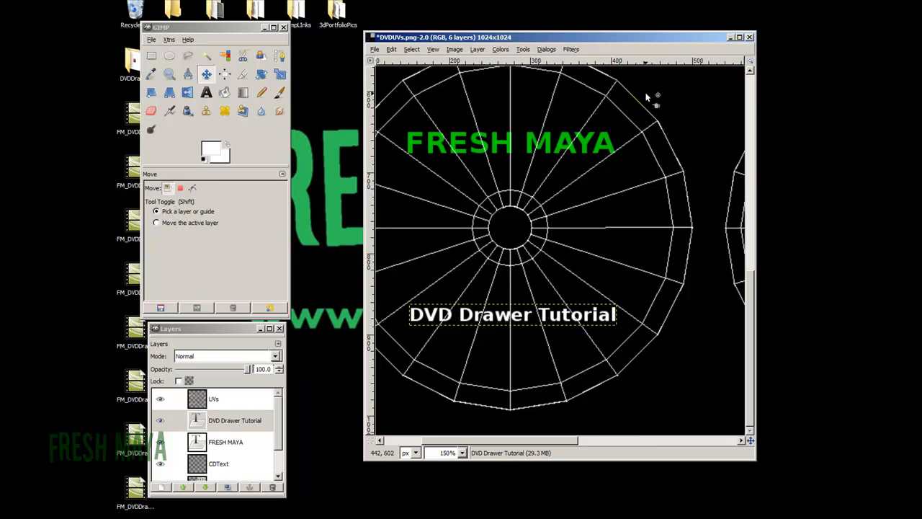
- Merge the DVD Drawer Tutorial and FRESH MAYA text layers down into the CDText layer
ctrl+scroll(578, 238, down, 2)
ctrl+scroll(579, 239, up, 1)
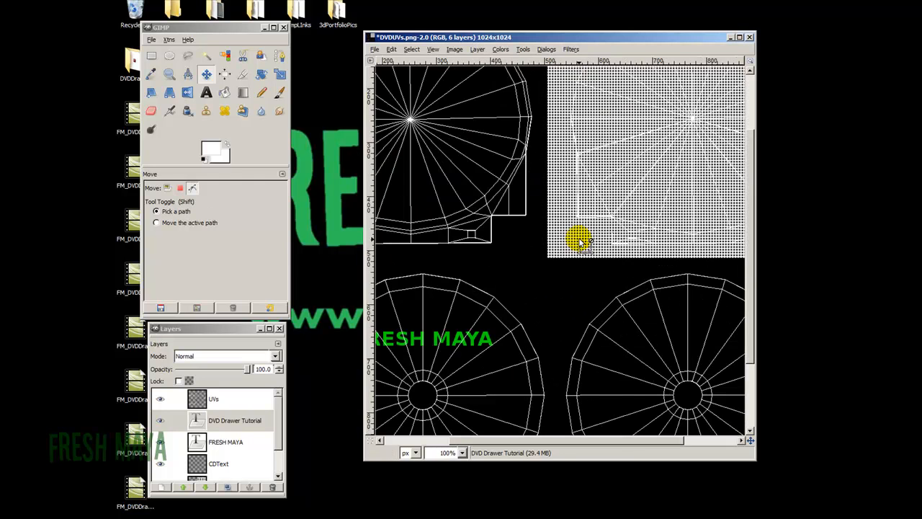
drag(748, 241, 746, 335)
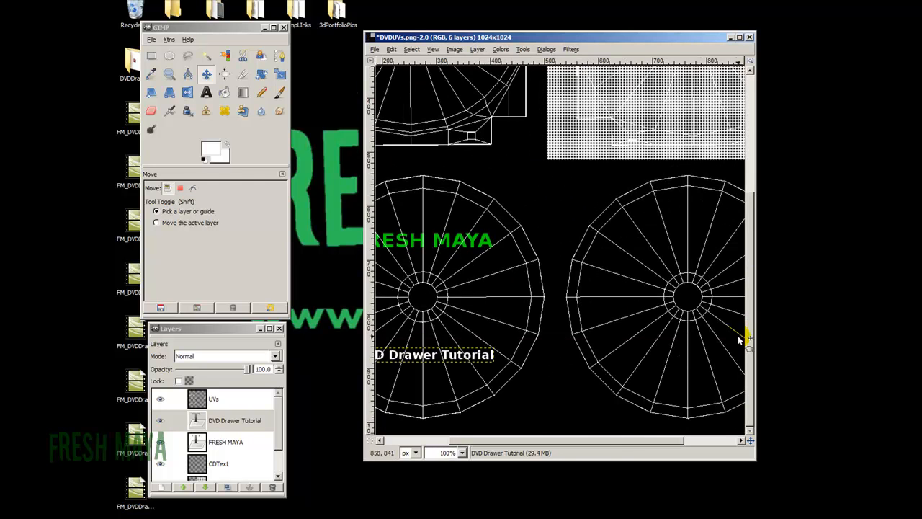
drag(608, 442, 541, 441)
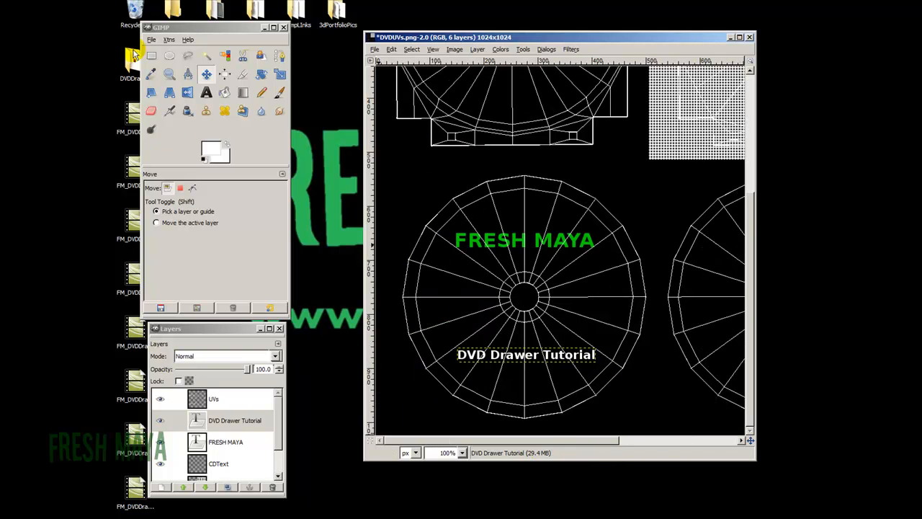
click(221, 430)
click(216, 444)
click(223, 426)
click(220, 443)
click(224, 425)
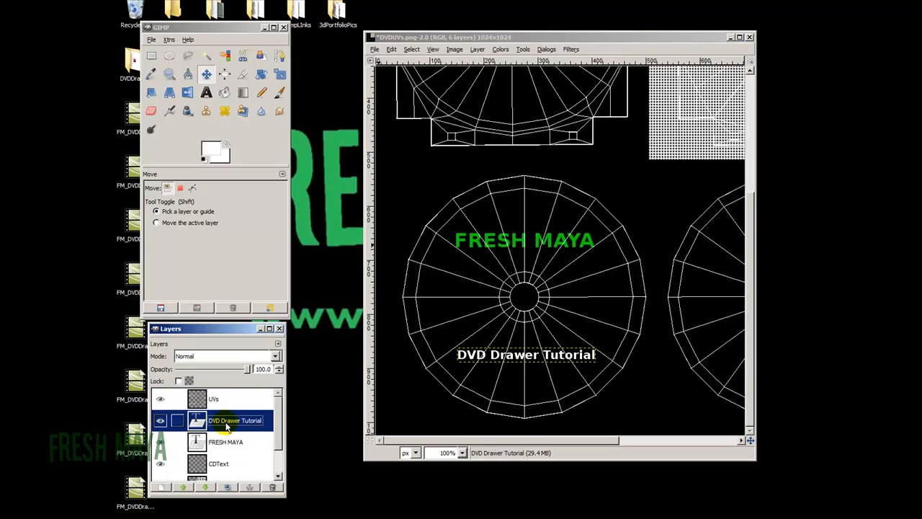
right_click(225, 426)
click(253, 160)
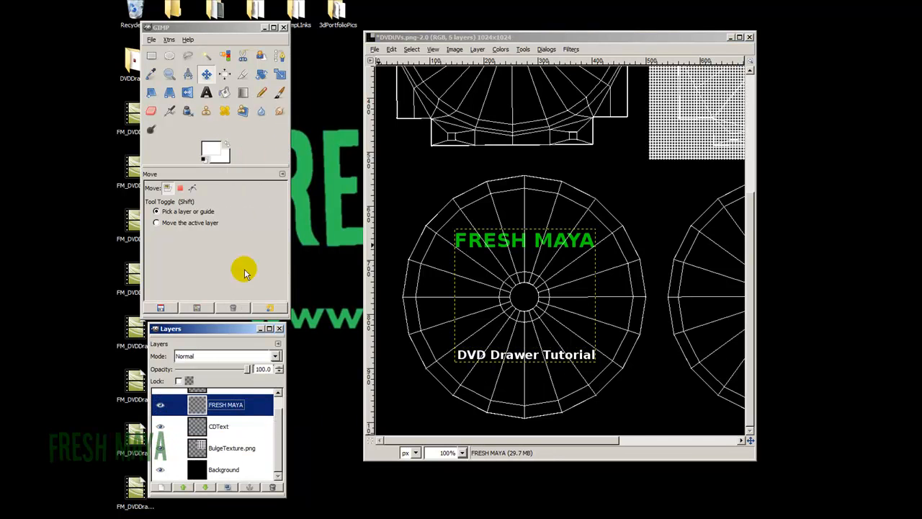
right_click(227, 405)
click(263, 196)
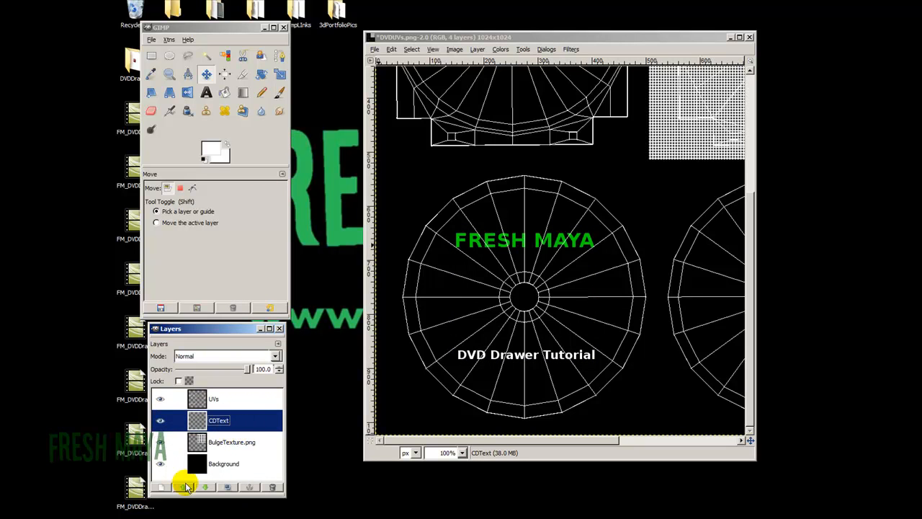
- Add a transparent 1024 × 1024 px layer named CDColor above the CDText layer
click(161, 487)
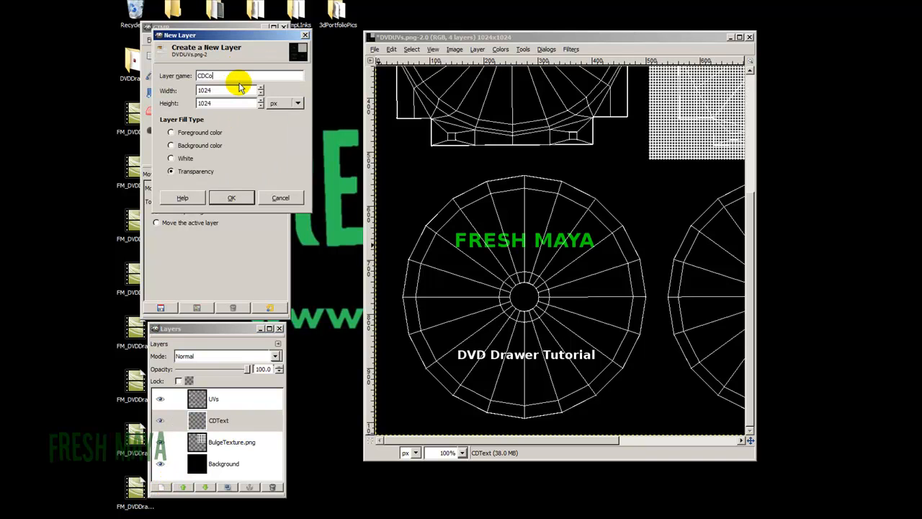
click(229, 200)
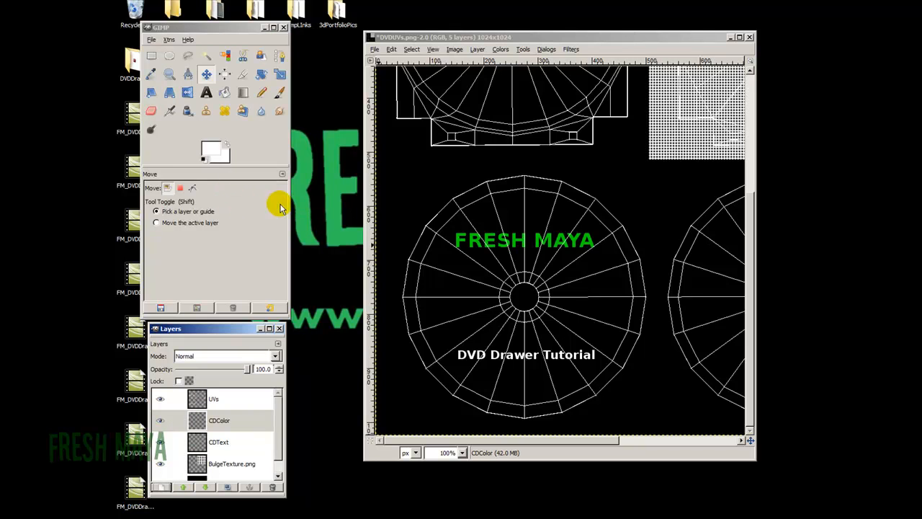
- Draw a circular selection over the lower-left disc from its hub outward, using Expand from center and a fixed 1:1 aspect ratio
click(169, 56)
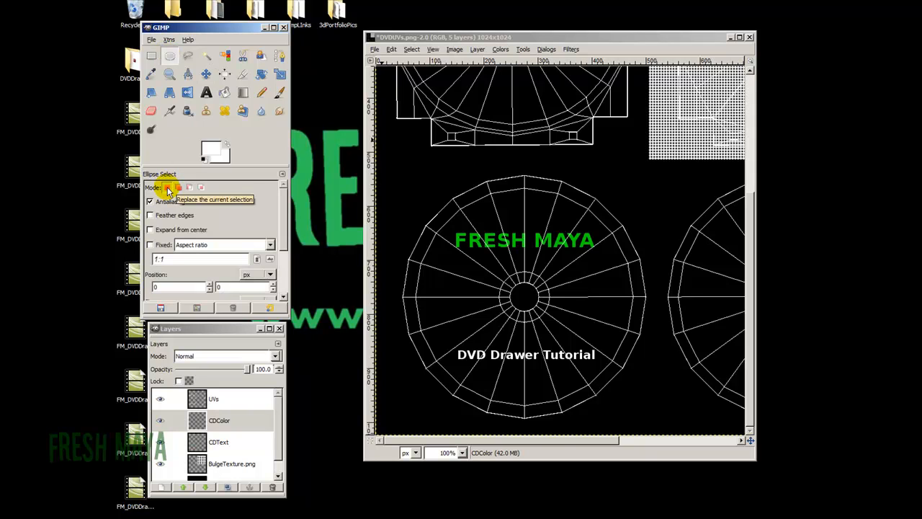
click(149, 230)
click(151, 245)
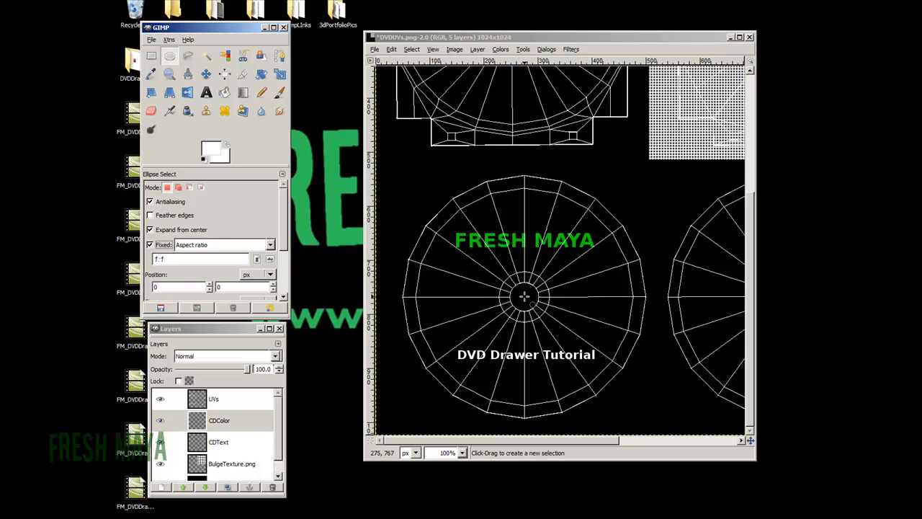
drag(525, 296, 640, 379)
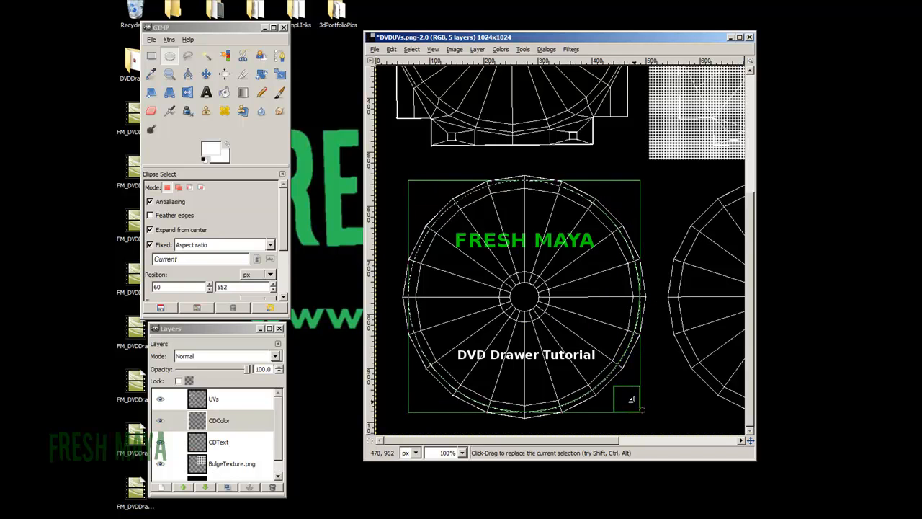
- Enlarge the circular selection slightly toward the disc's rim and bucket-fill it with light blue 7697db on the CDColor layer
drag(625, 396, 627, 397)
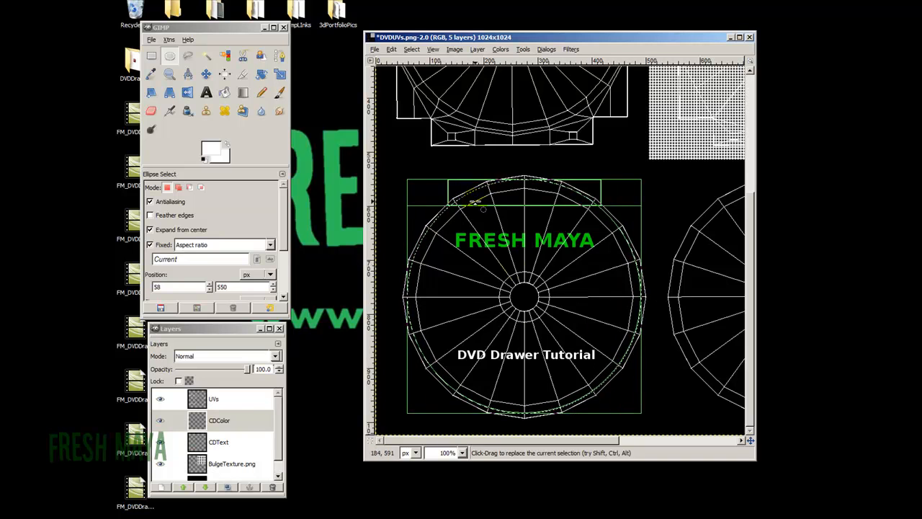
click(225, 92)
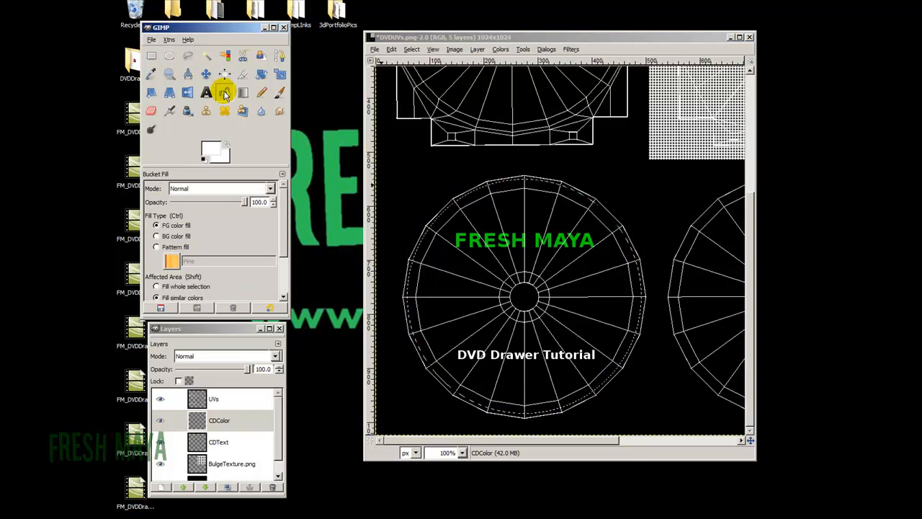
click(214, 144)
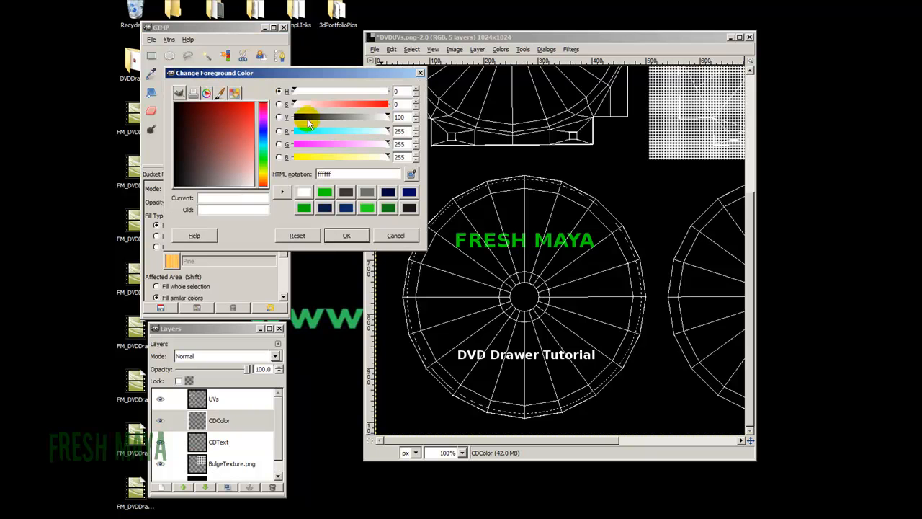
click(264, 136)
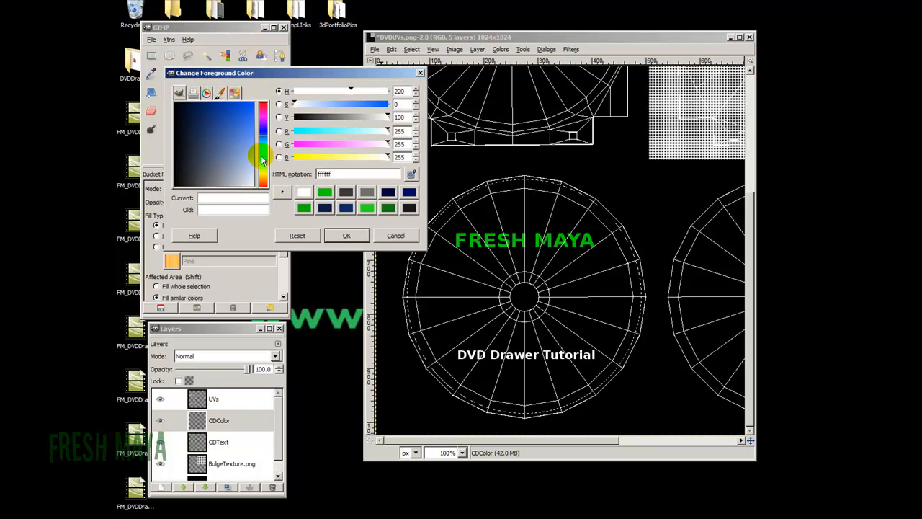
click(245, 145)
drag(245, 145, 245, 152)
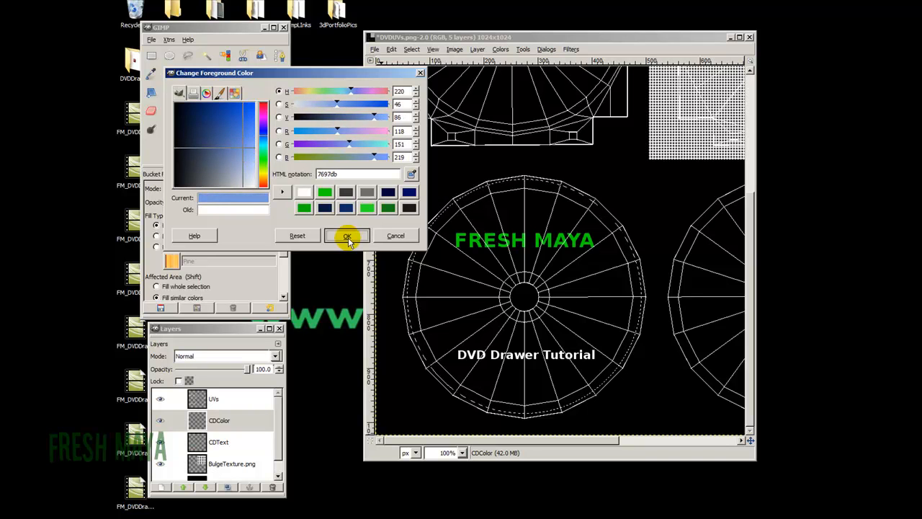
click(346, 235)
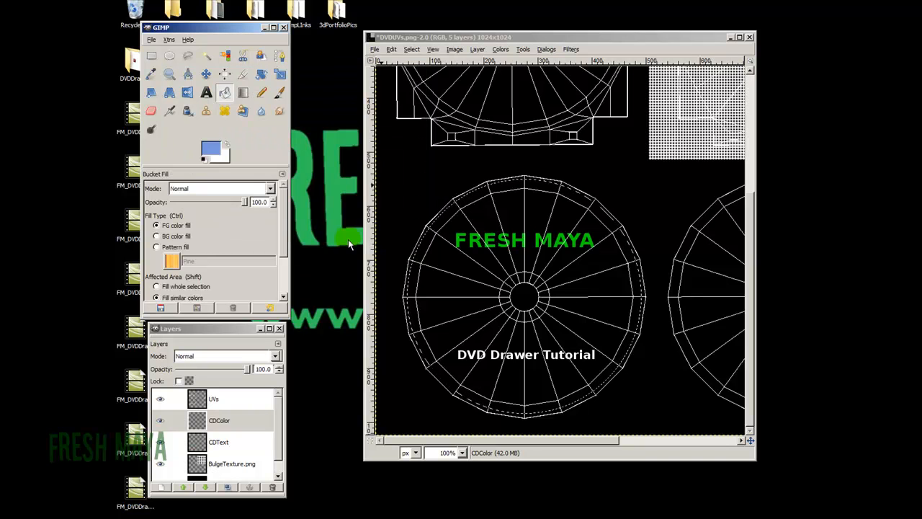
click(460, 286)
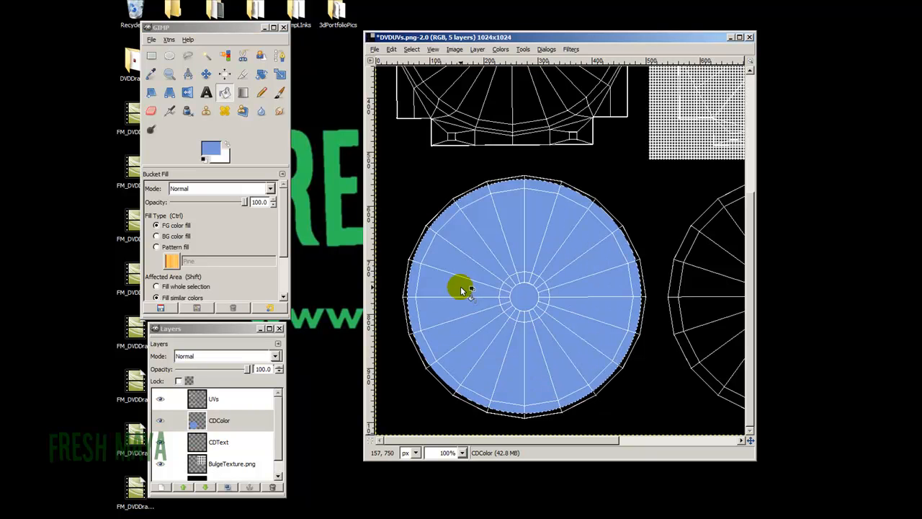
- Move the CDColor layer below CDText and refill the disc with the darker blue 244893
click(224, 422)
click(207, 487)
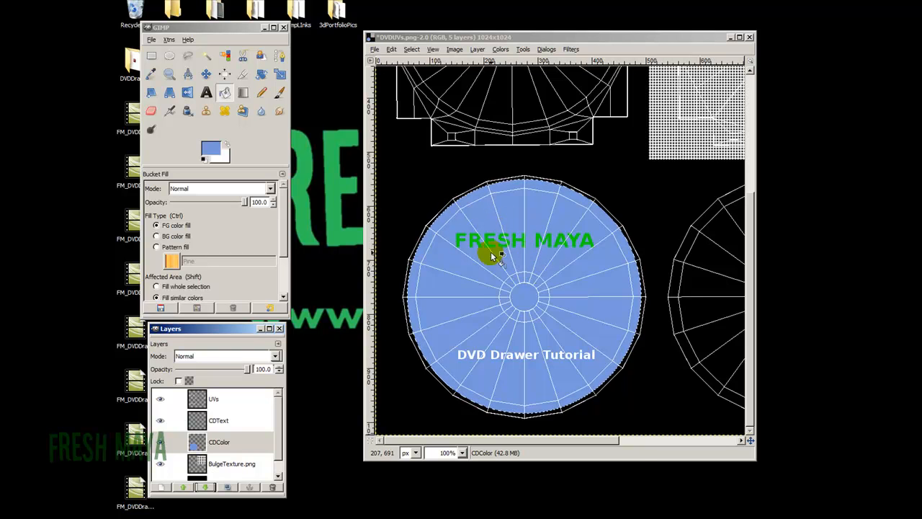
click(211, 149)
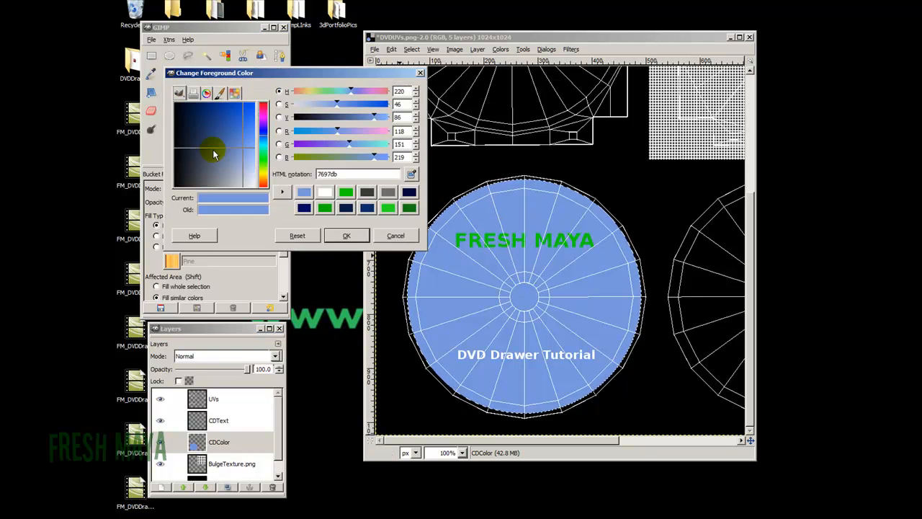
click(230, 135)
click(222, 125)
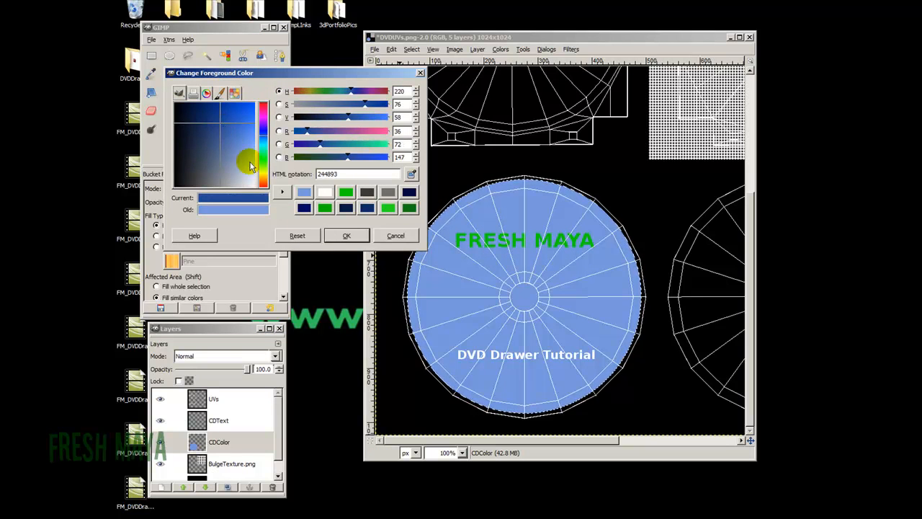
click(346, 235)
click(477, 247)
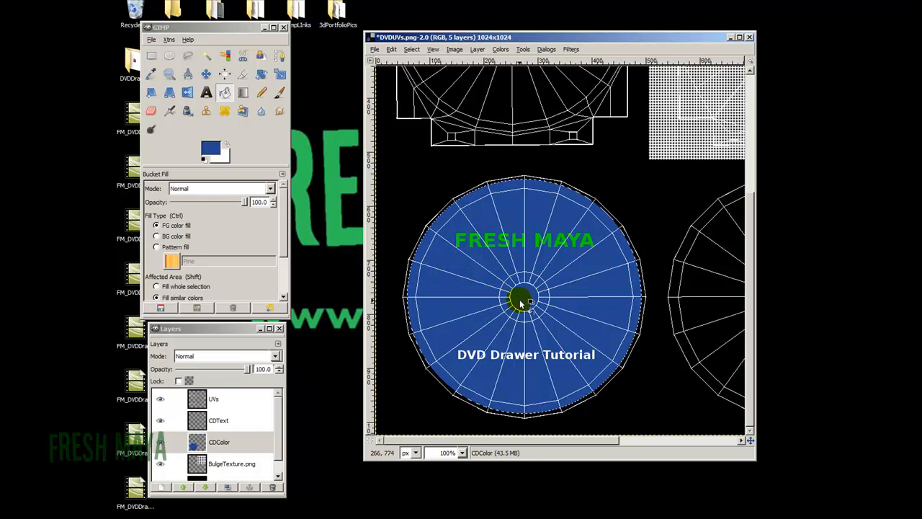
- Erase the blue inside a 1:1 circular selection drawn from the disc's center to its outer hub ring, and clear the selection
click(170, 58)
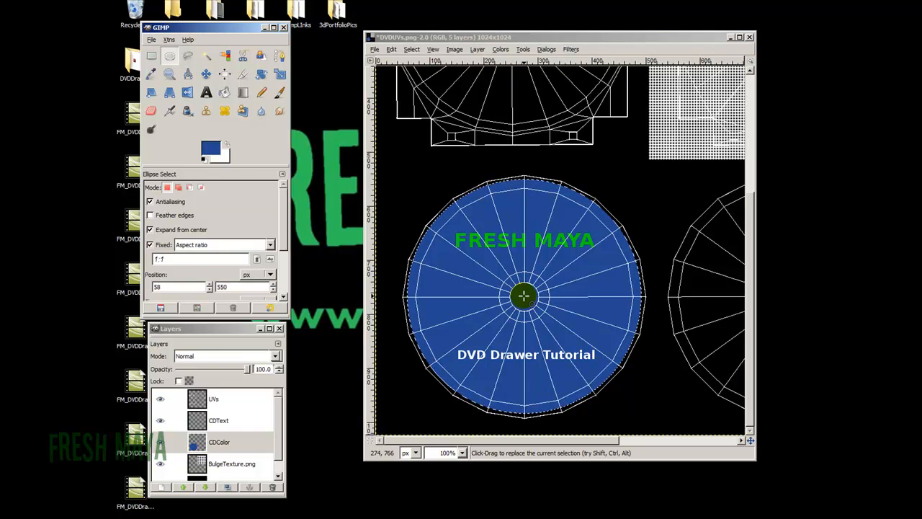
drag(524, 295, 547, 312)
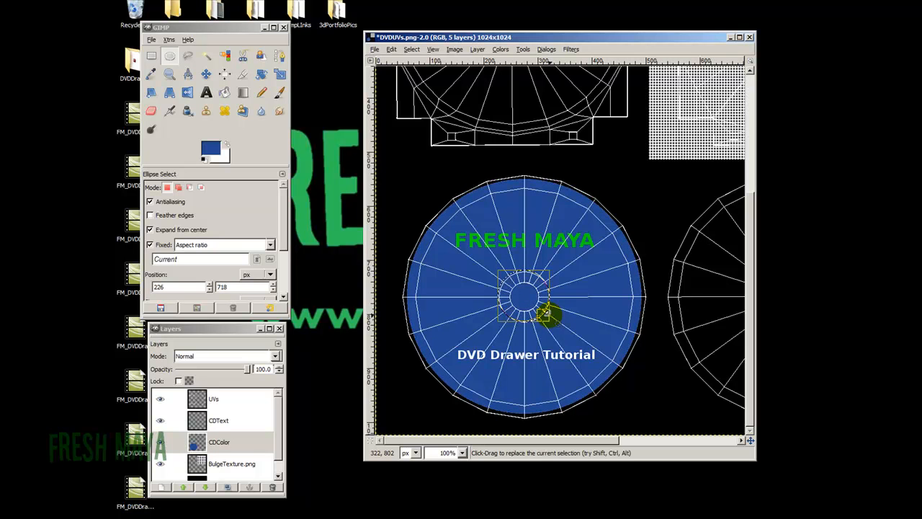
click(153, 112)
click(522, 276)
mouse_move(510, 272)
mouse_down()
mouse_move(586, 299)
mouse_move(508, 321)
mouse_move(556, 302)
mouse_move(494, 281)
mouse_move(521, 267)
mouse_move(556, 309)
mouse_move(540, 324)
mouse_move(500, 295)
mouse_move(506, 271)
mouse_move(575, 292)
mouse_up()
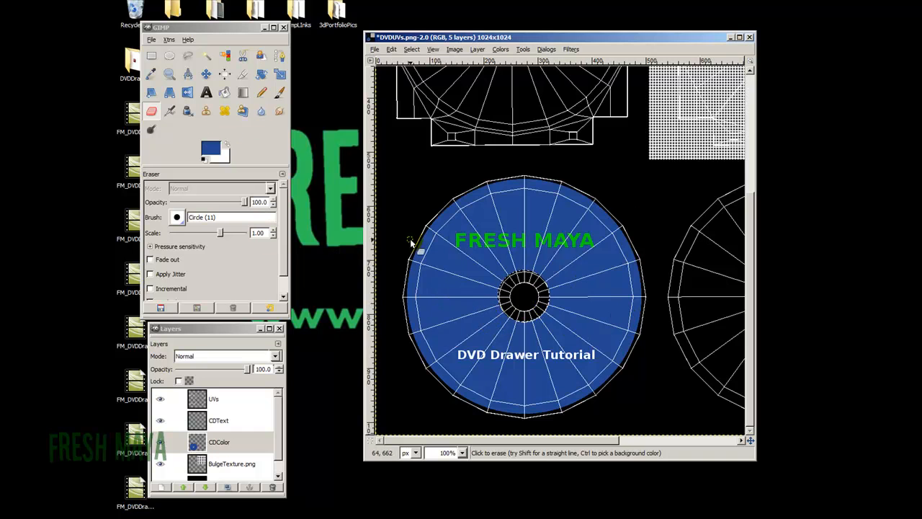
click(182, 30)
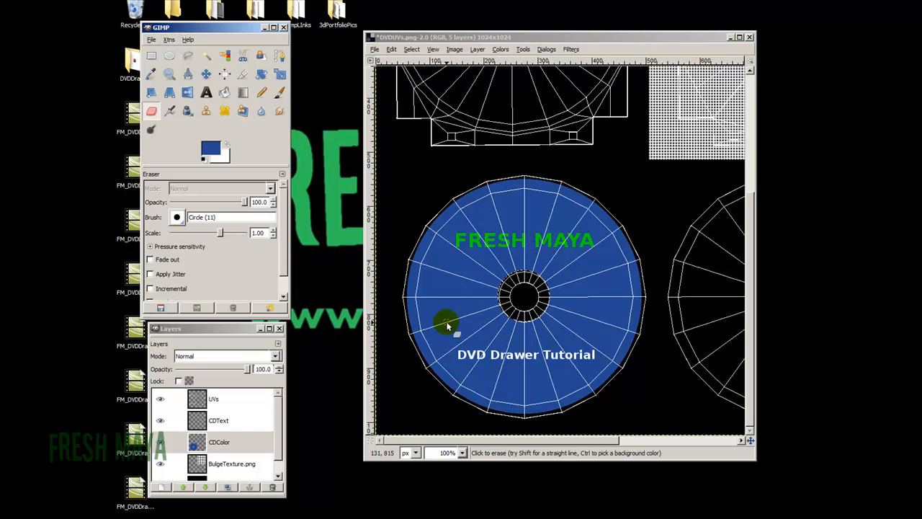
ctrl+scroll(564, 273, down, 1)
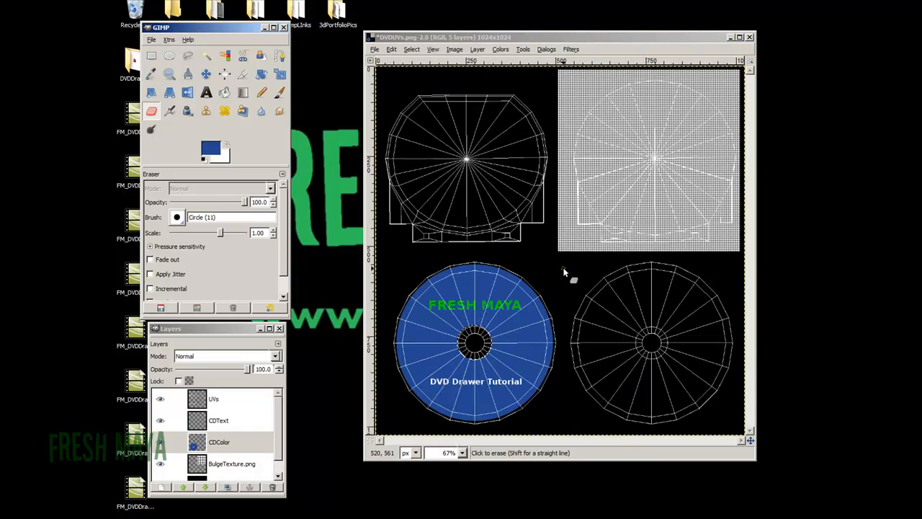
click(151, 56)
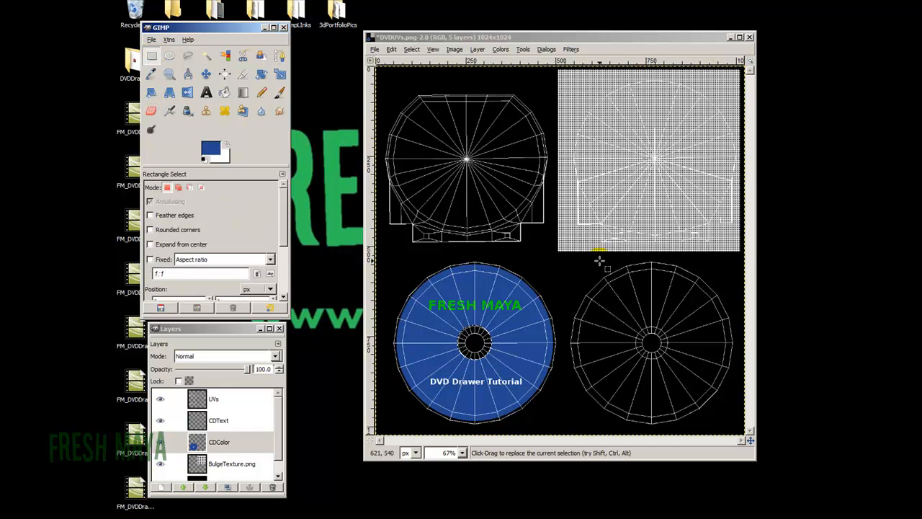
click(538, 257)
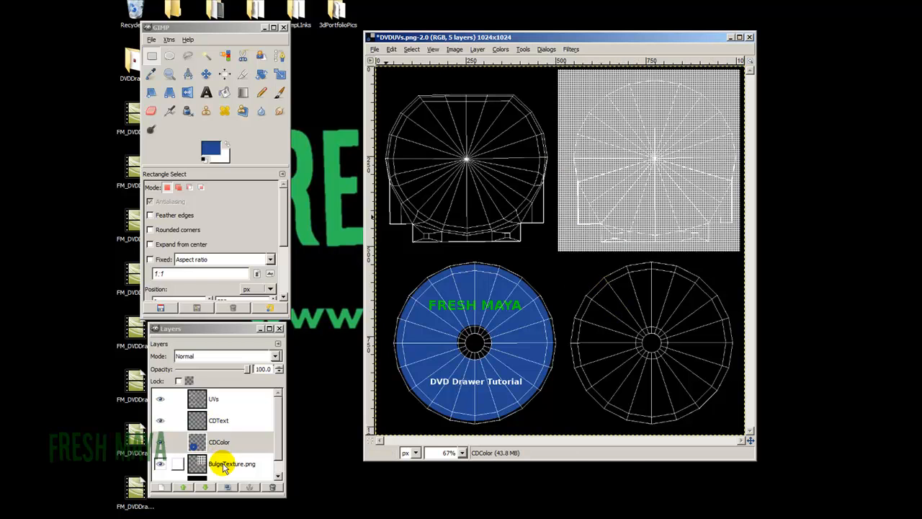
- Save the layered image as DVDTexture.xcf in the images folder
click(216, 400)
click(374, 50)
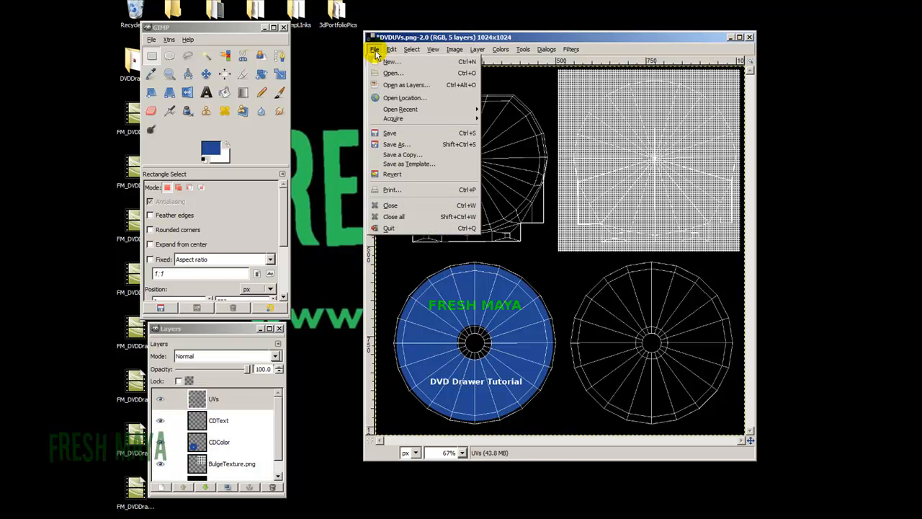
click(396, 144)
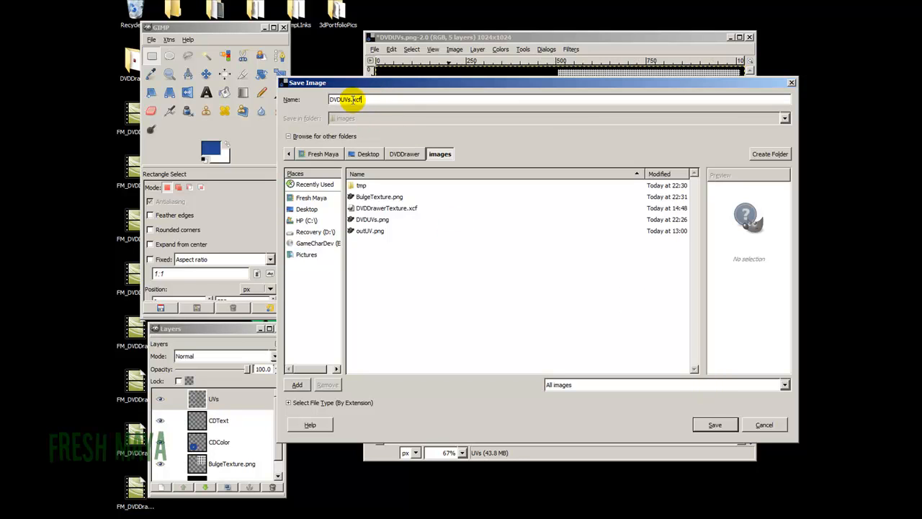
drag(351, 99, 302, 99)
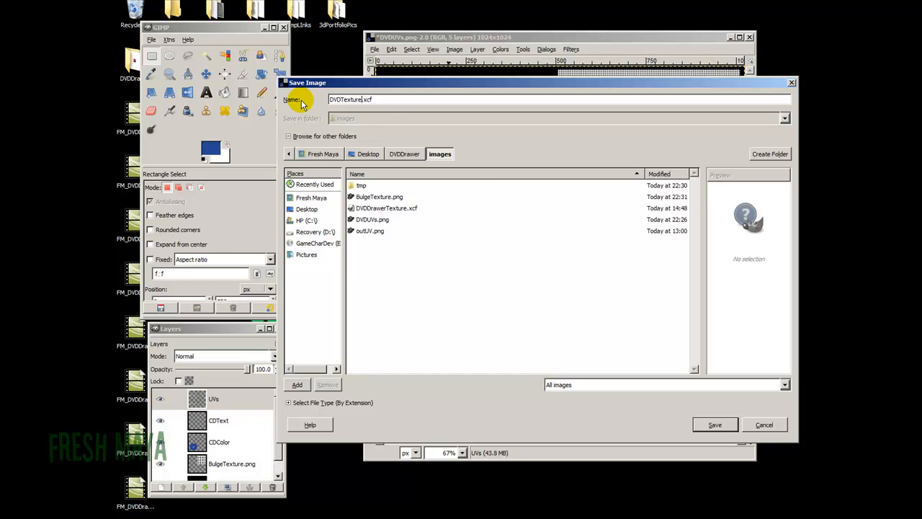
click(726, 427)
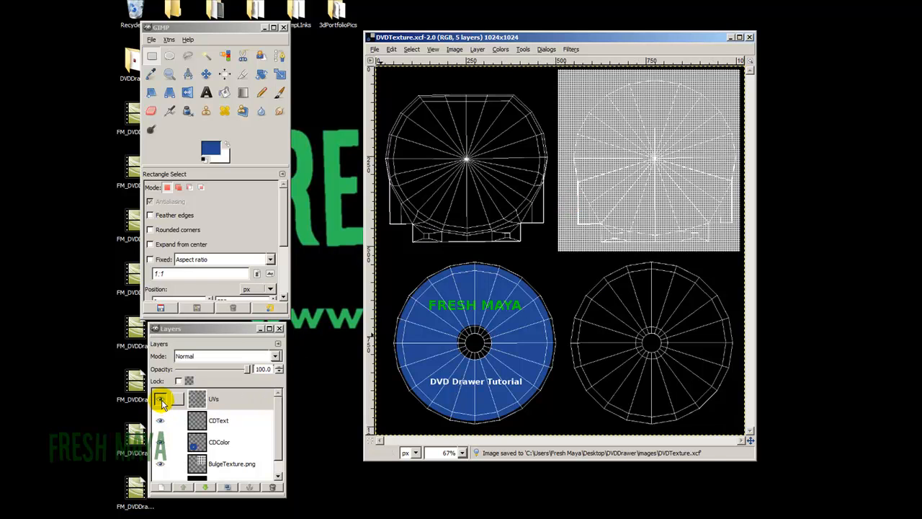
- Hide the UVs layer and save the flattened result as DVDColor.jpg in the DVDDrawer project's sourceimages folder
click(223, 398)
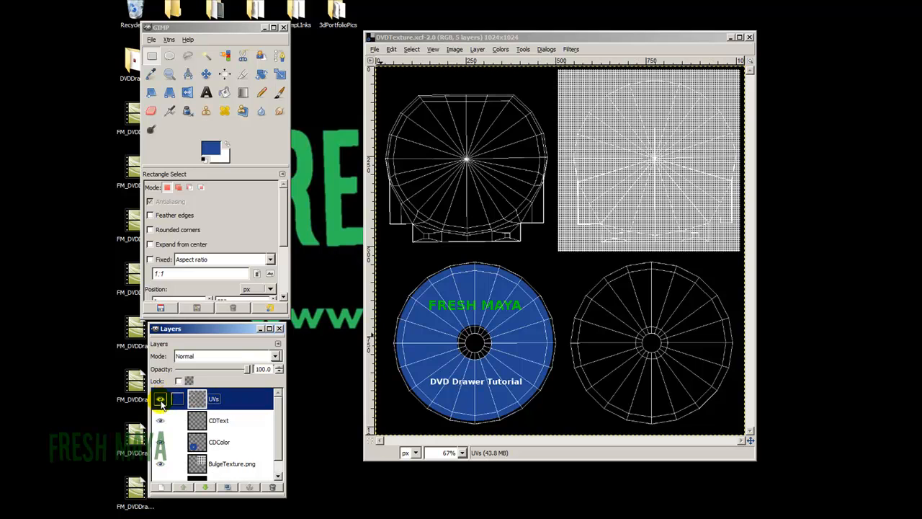
click(160, 399)
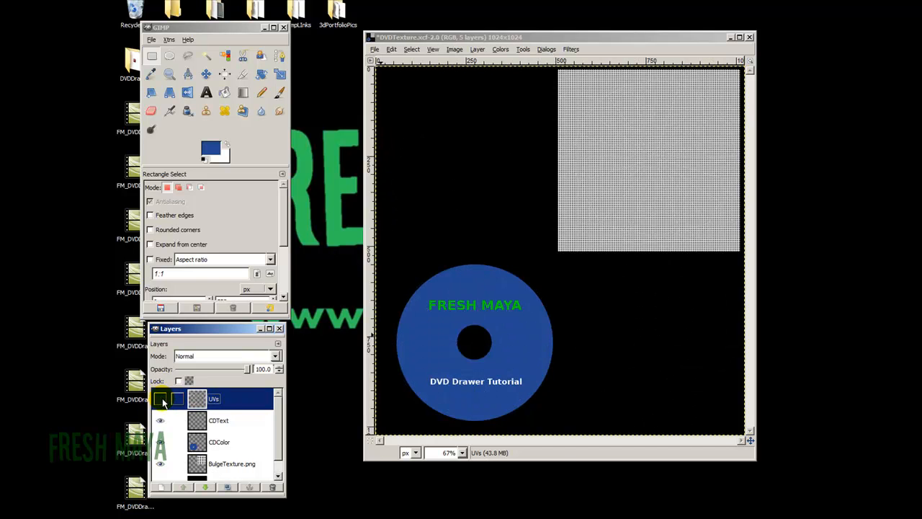
click(374, 49)
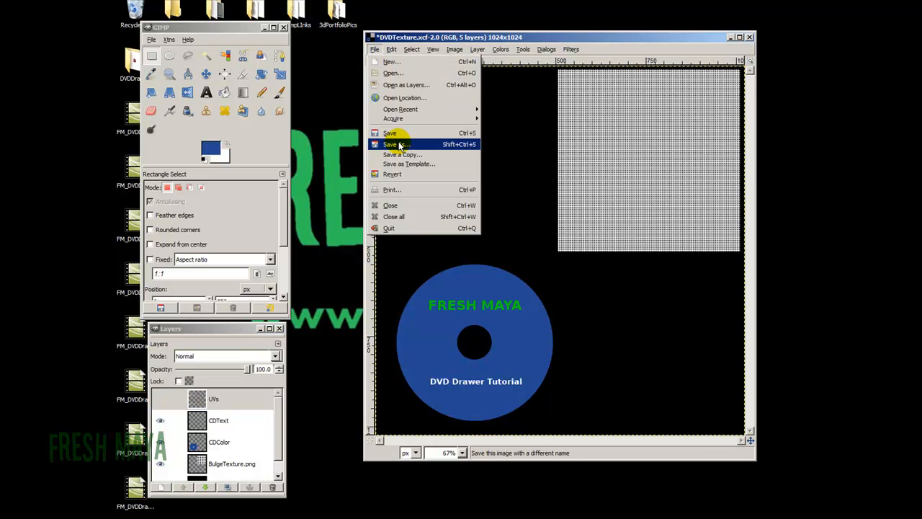
click(399, 144)
click(417, 153)
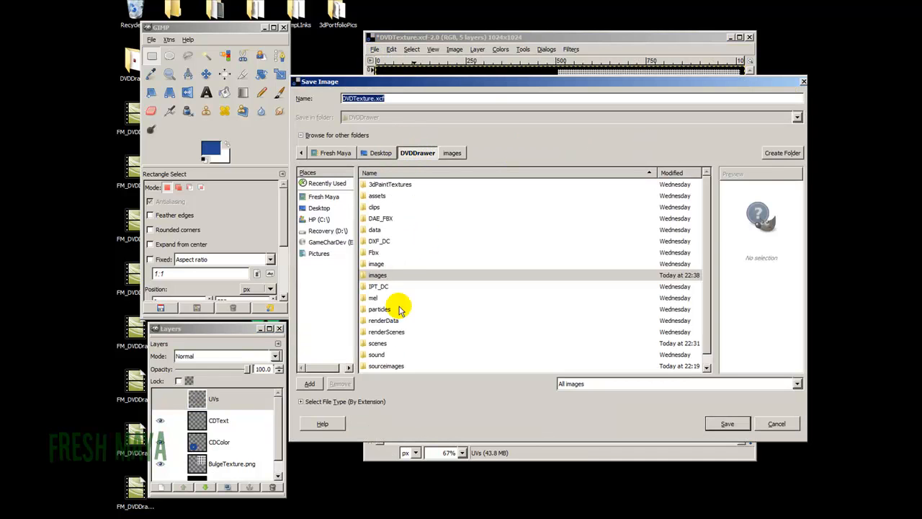
double_click(389, 366)
click(392, 98)
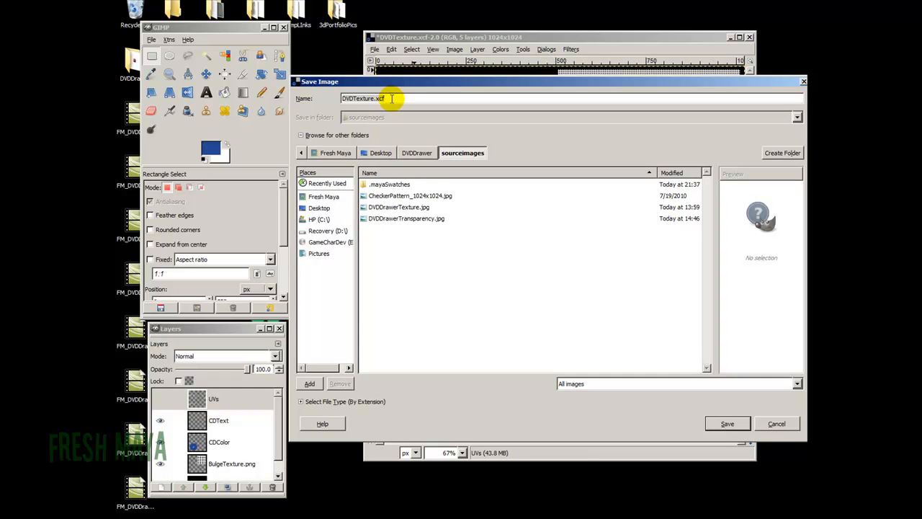
drag(392, 99, 330, 98)
text(DVDColor.jpg)
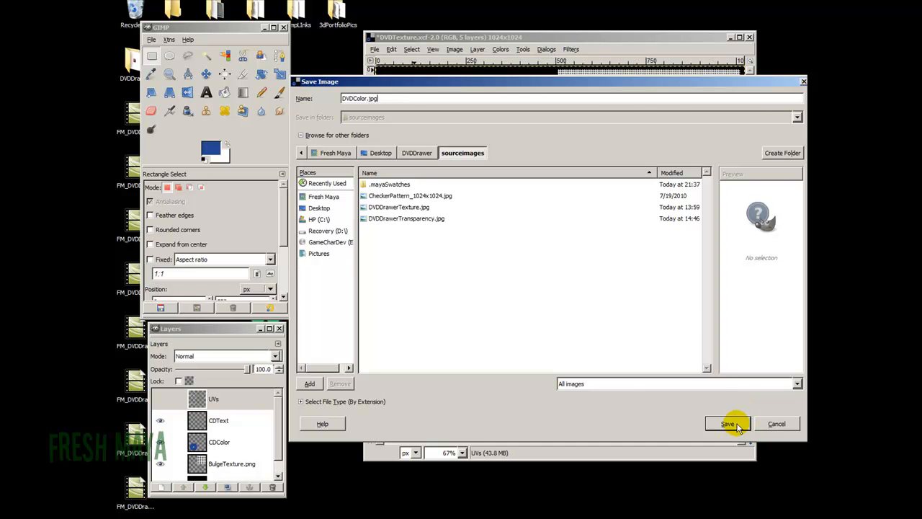
click(731, 424)
click(311, 176)
drag(319, 115, 329, 116)
click(299, 216)
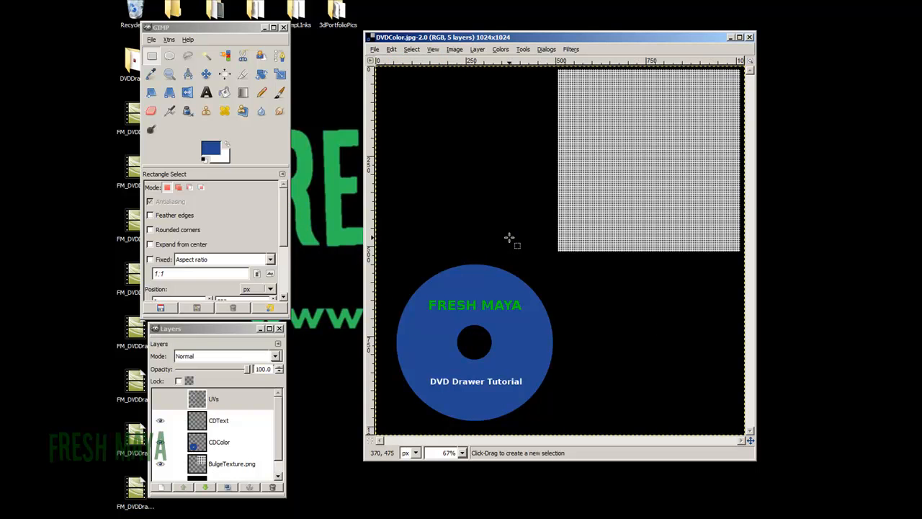
- Show the UVs layer again and add a transparent 1024 × 1024 px layer named SleeveTrans above it
click(160, 398)
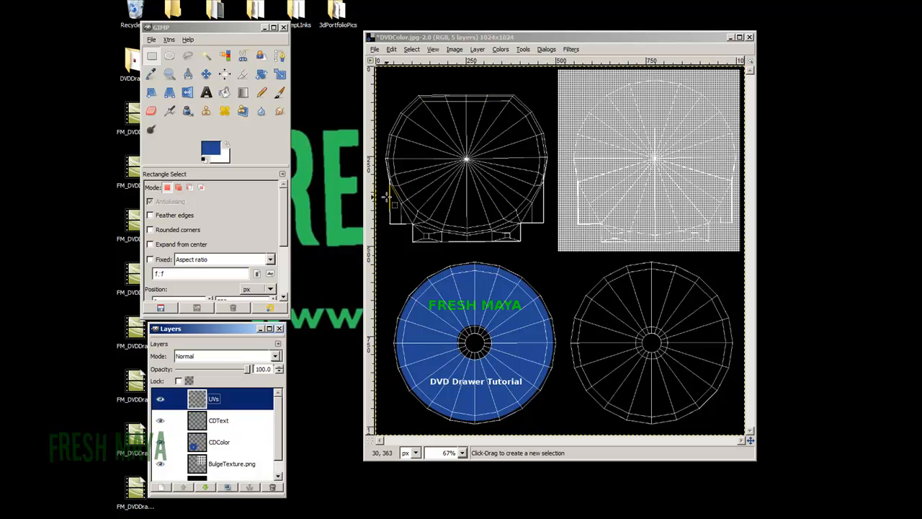
click(166, 488)
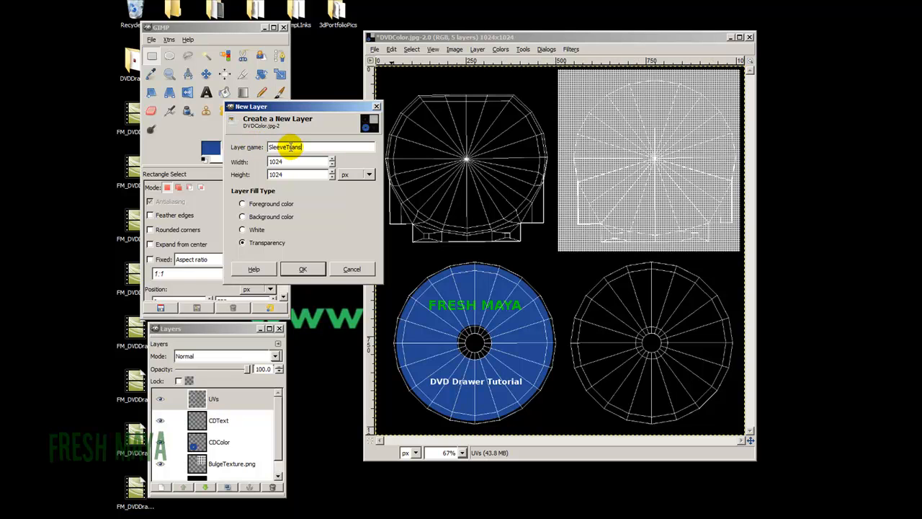
click(304, 268)
- Draw a rectangular selection around the upper-left sleeve UVs and extend its edges to cover the whole upper-left quadrant
click(152, 57)
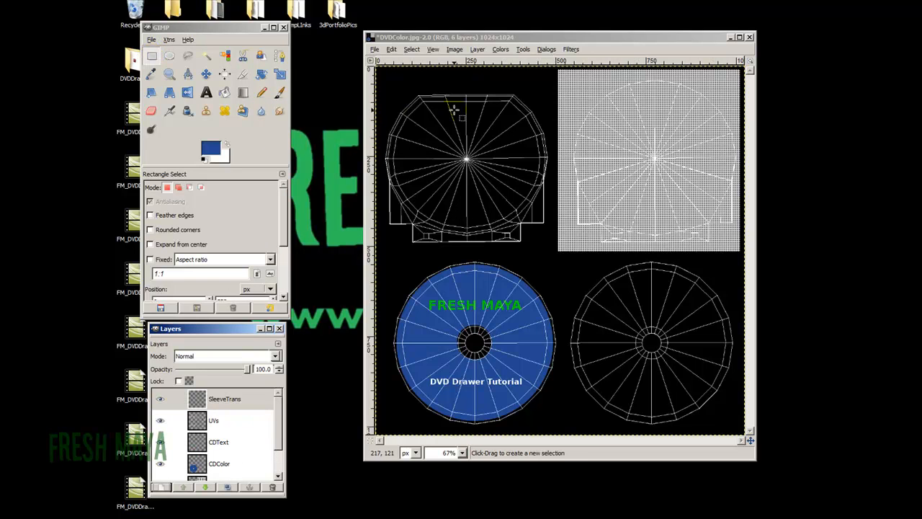
drag(397, 90, 547, 238)
drag(468, 108, 468, 79)
drag(405, 155, 382, 157)
drag(470, 239, 470, 251)
drag(546, 180, 552, 179)
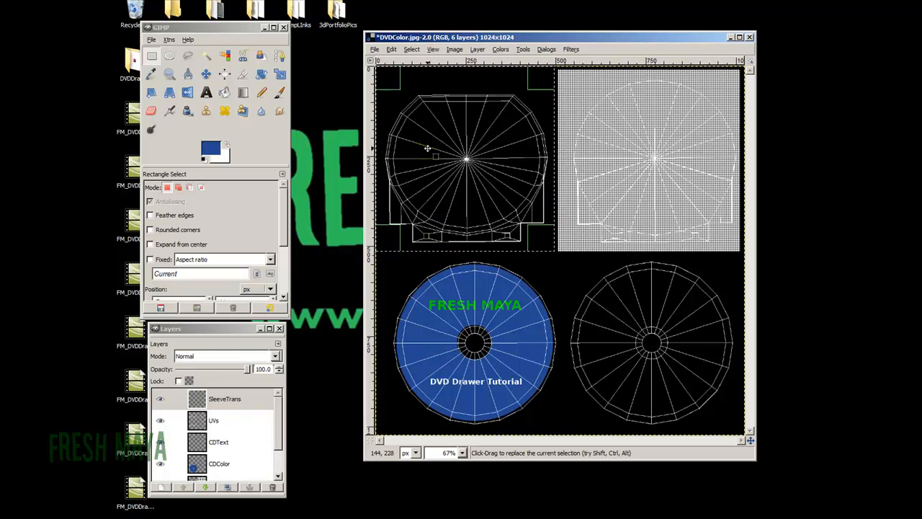
- Set the foreground color to medium grey (5d5d5d) and bucket-fill the upper-left quadrant selection on the SleeveTrans layer
click(224, 94)
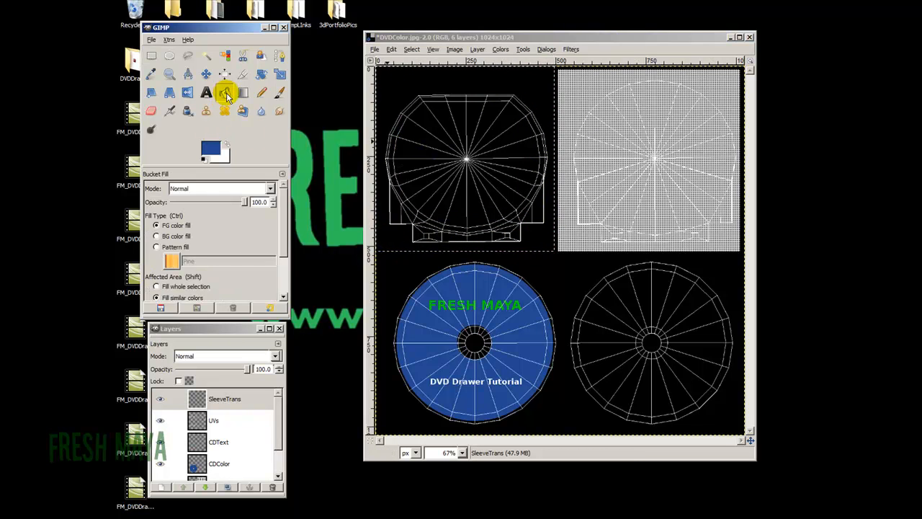
click(210, 148)
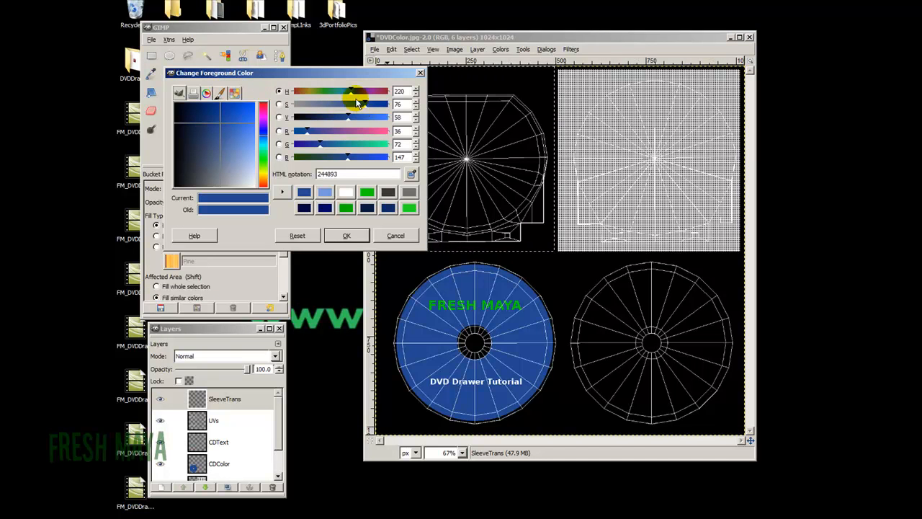
drag(364, 105, 330, 122)
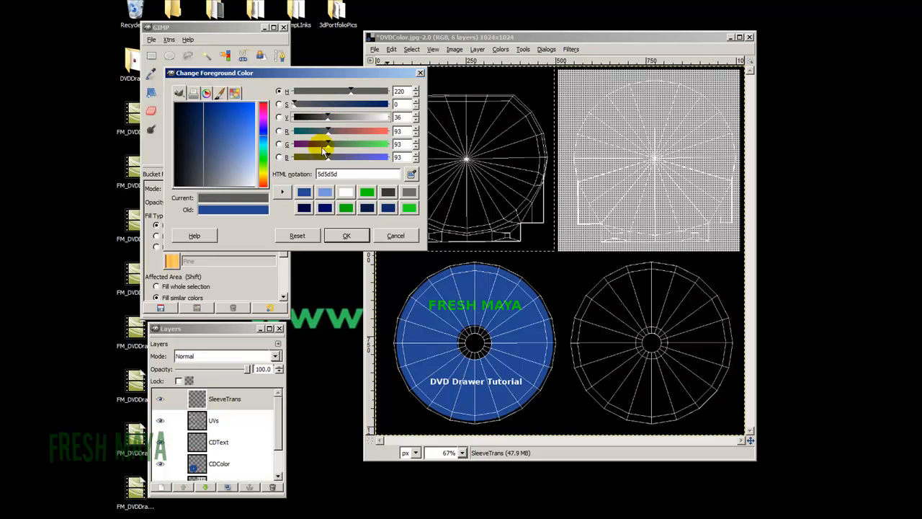
click(346, 235)
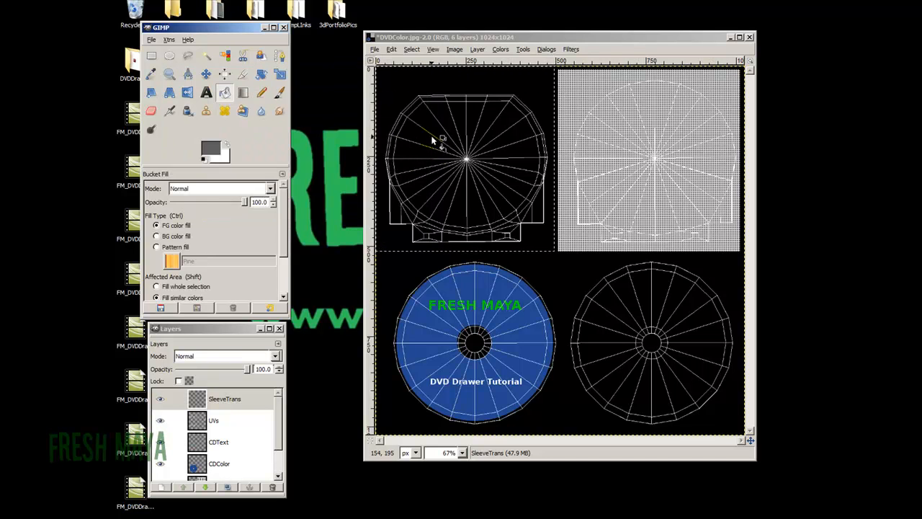
click(445, 171)
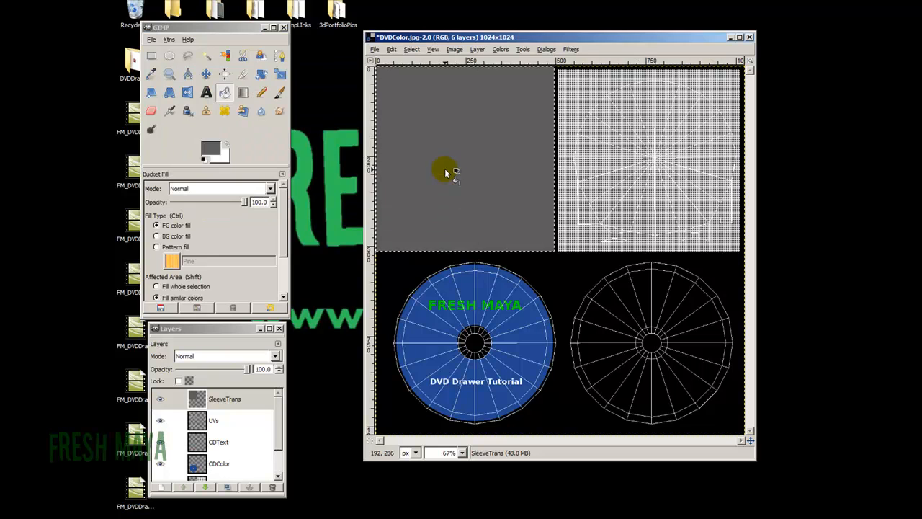
- Move the SleeveTrans layer below the UVs layer and hide the CDText layer
click(230, 399)
click(207, 488)
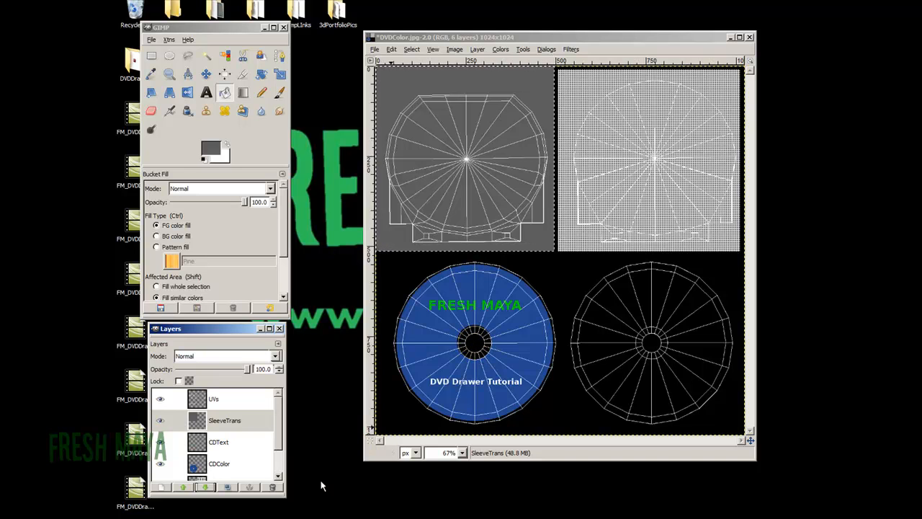
scroll(273, 425, down, 2)
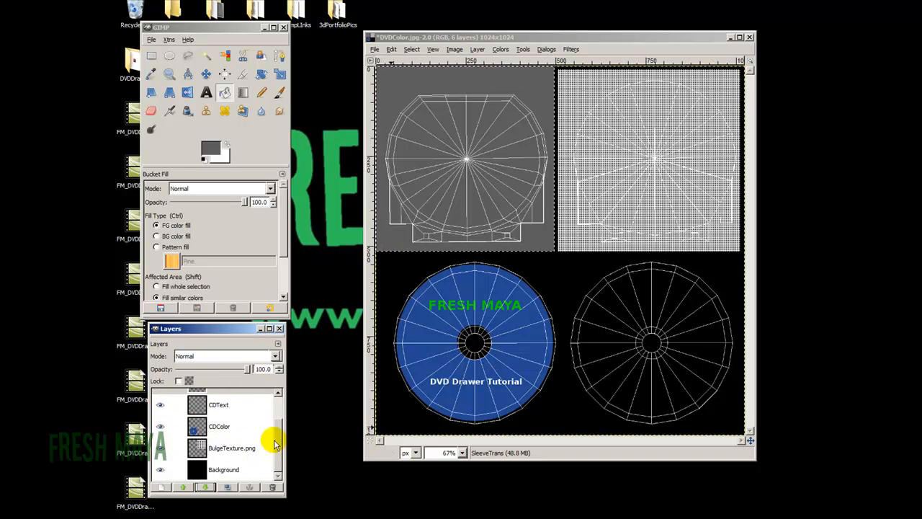
scroll(267, 422, up, 2)
click(163, 425)
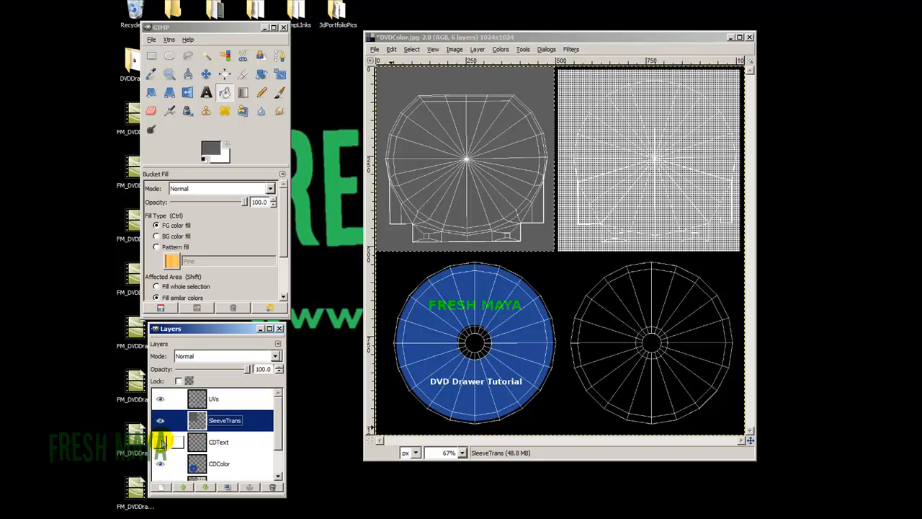
click(161, 442)
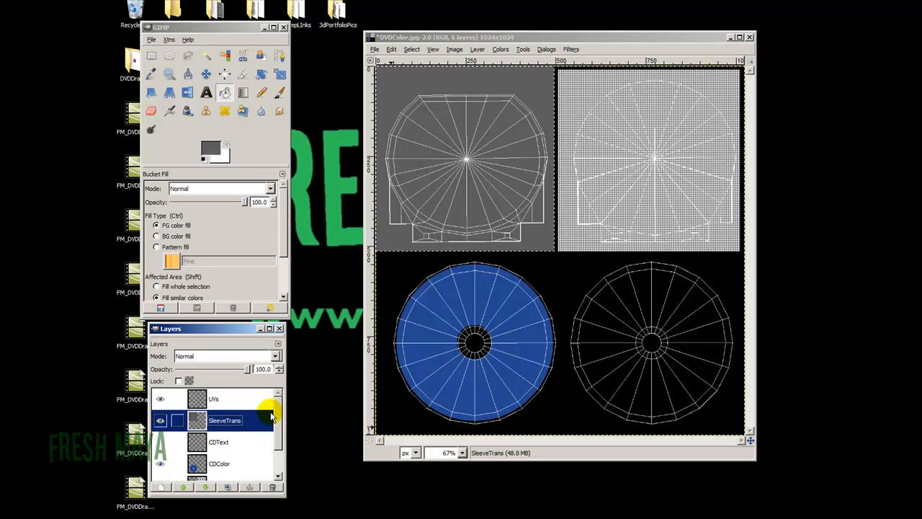
- Toggle the CDColor layer's visibility off and on to check what it contributes, leaving it shown
scroll(277, 411, down, 2)
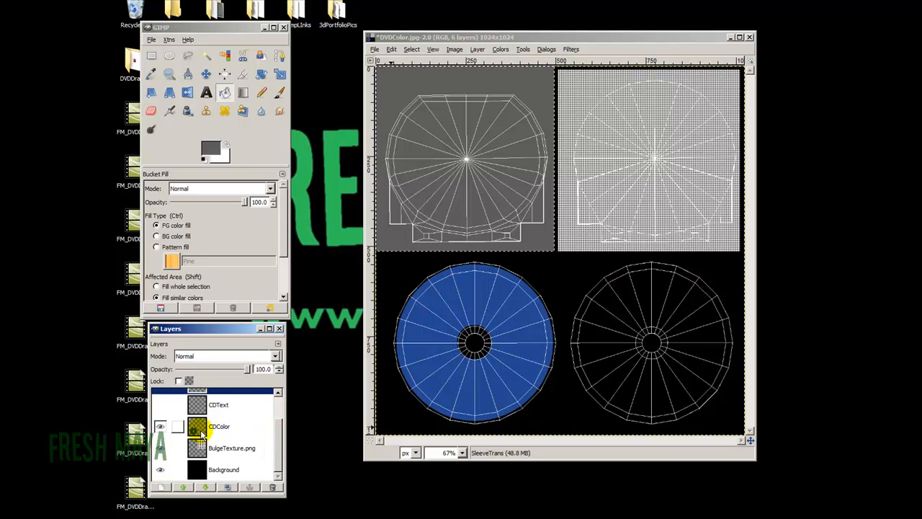
click(160, 428)
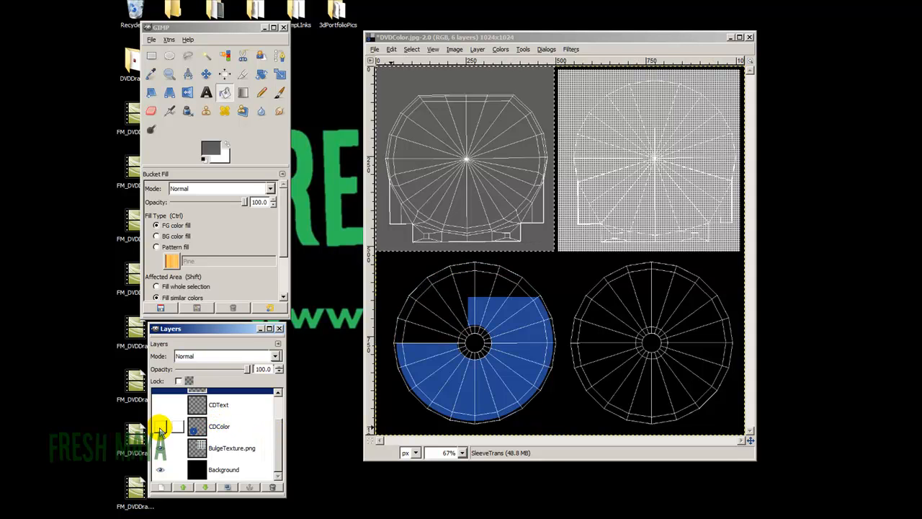
click(160, 428)
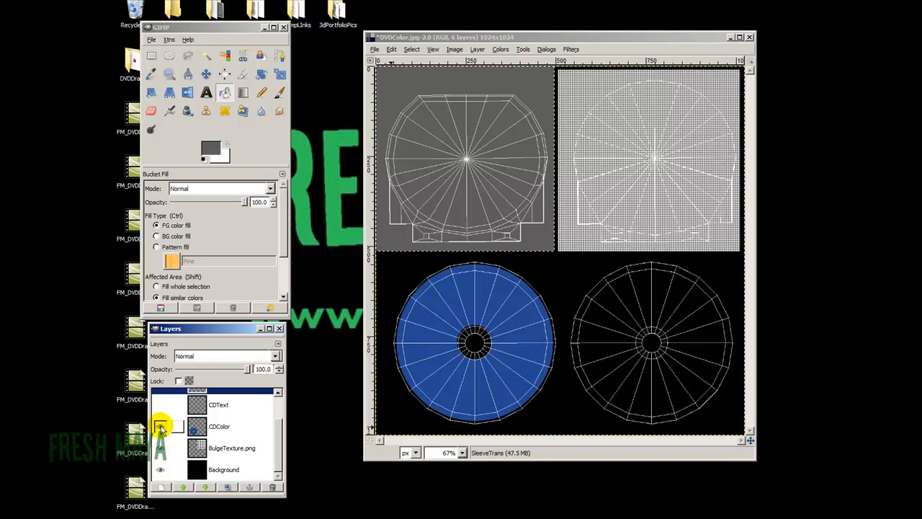
click(160, 428)
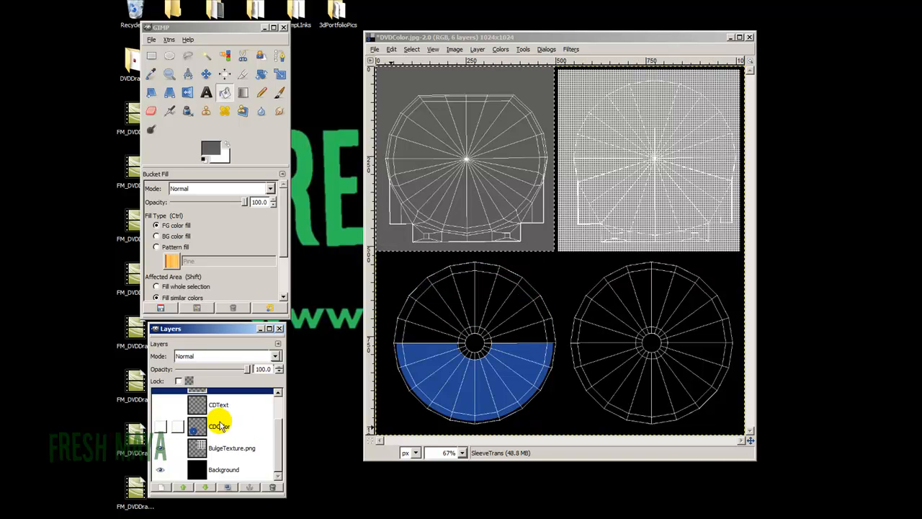
click(161, 427)
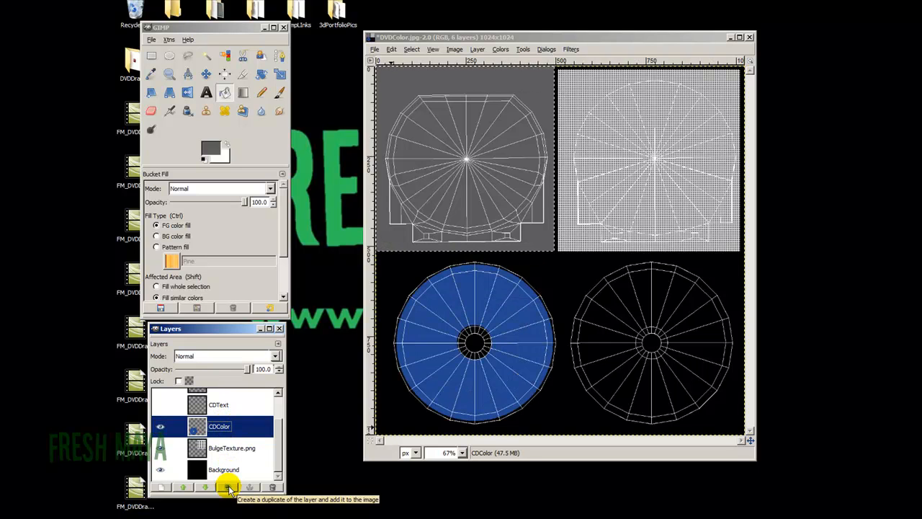
- Duplicate the CDColor layer and rename the copy CDTrans
click(227, 489)
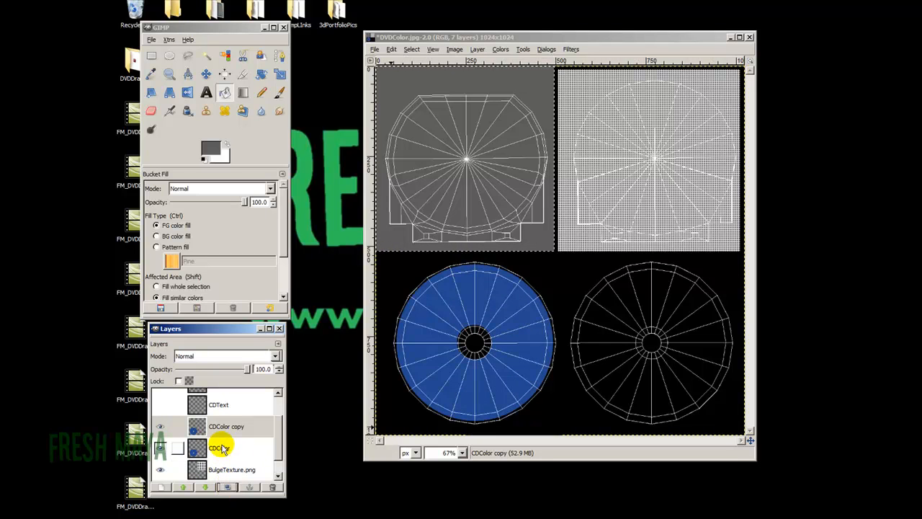
double_click(226, 424)
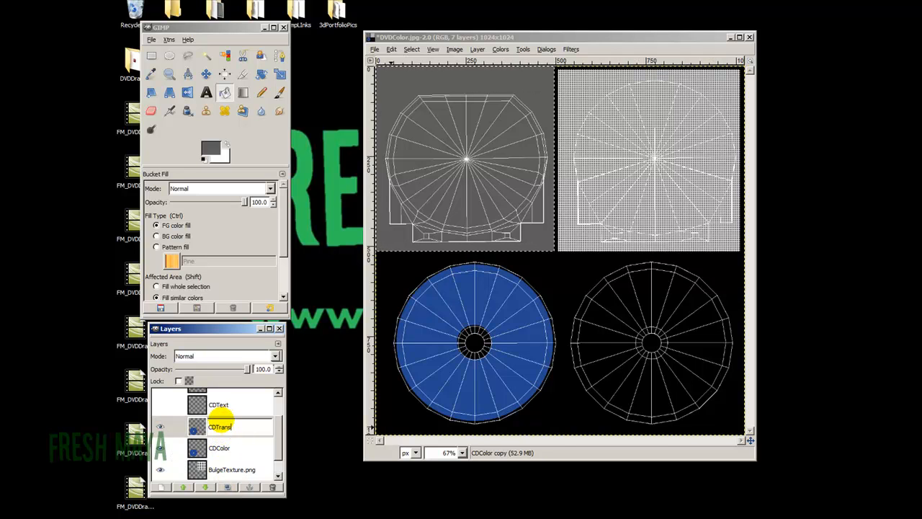
text(CDTrans)
key(Return)
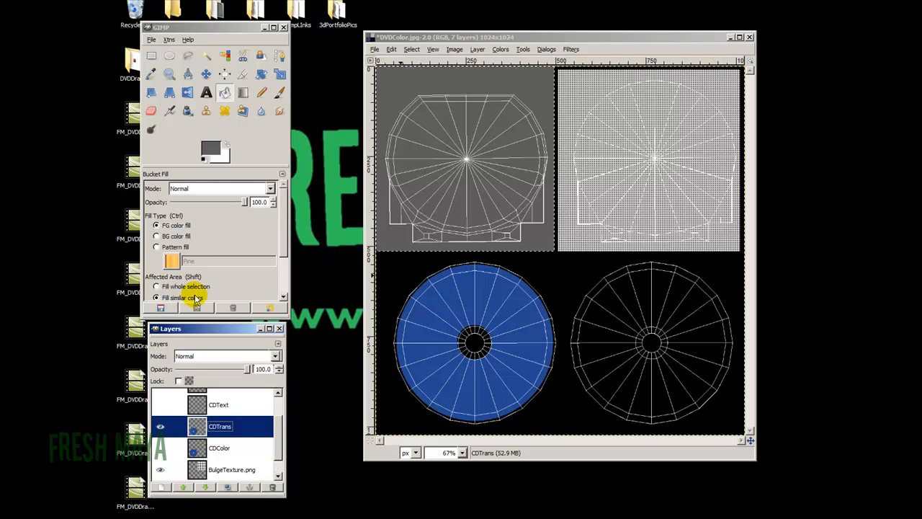
- Change the foreground color from grey to pure white
click(285, 263)
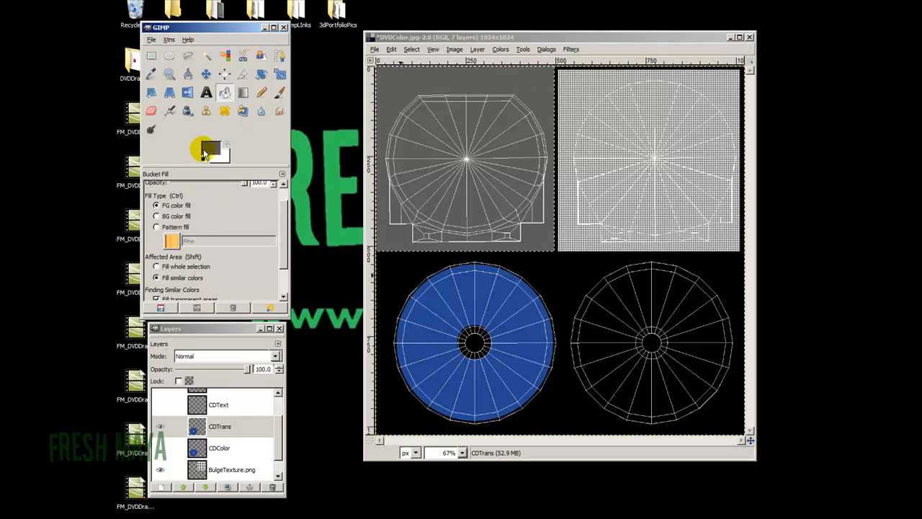
click(208, 152)
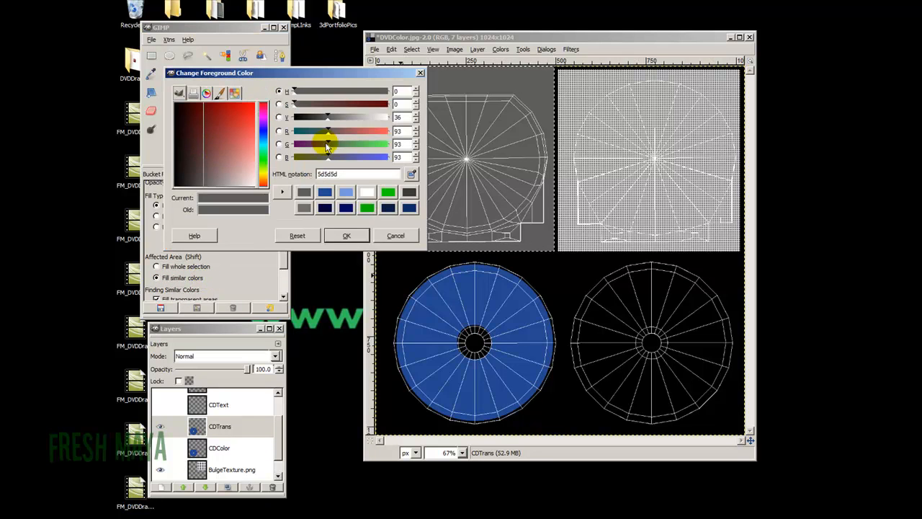
drag(330, 116, 395, 117)
click(347, 235)
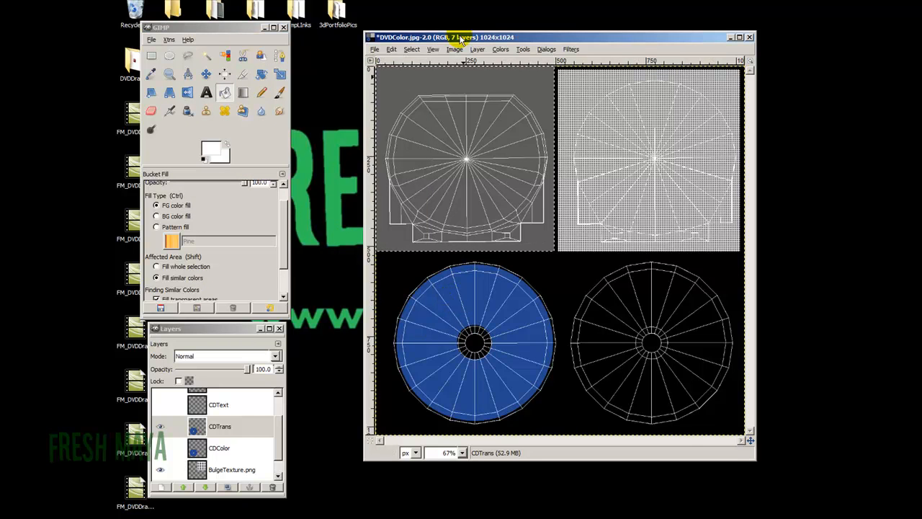
- Draw a rectangular selection around the blue disc and extend its edges to enclose the whole disc, starting at about 25, 529 px
click(151, 58)
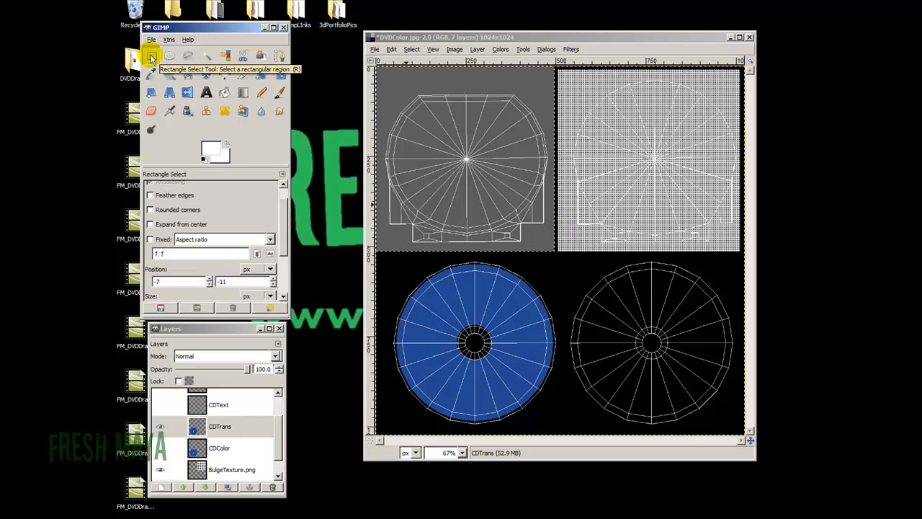
drag(424, 298, 518, 392)
drag(472, 314, 476, 273)
drag(437, 339, 389, 339)
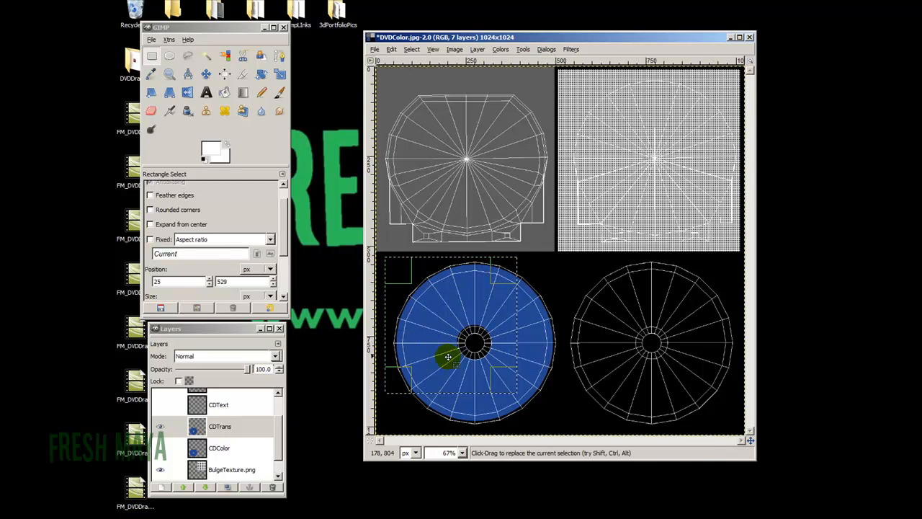
drag(469, 374, 469, 412)
drag(494, 350, 540, 350)
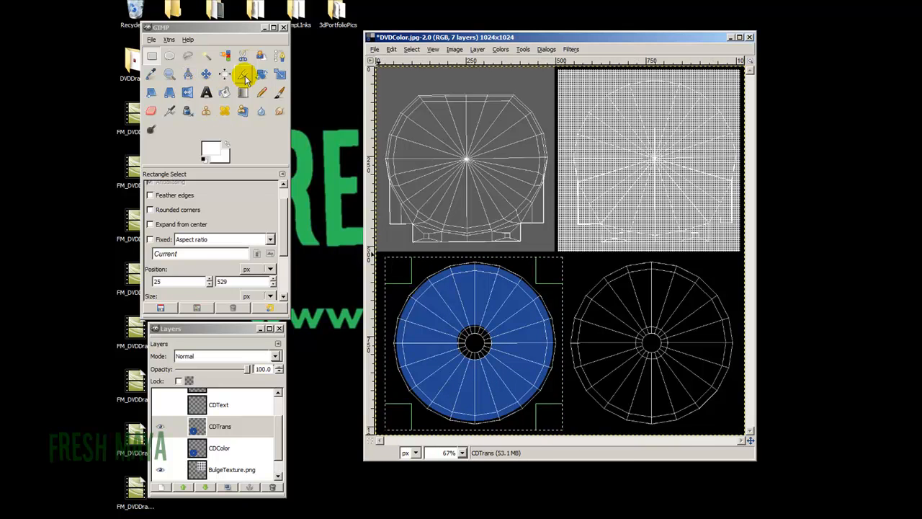
- Bucket-fill the blue disc and the selected area around it with white on the CDTrans layer
click(226, 92)
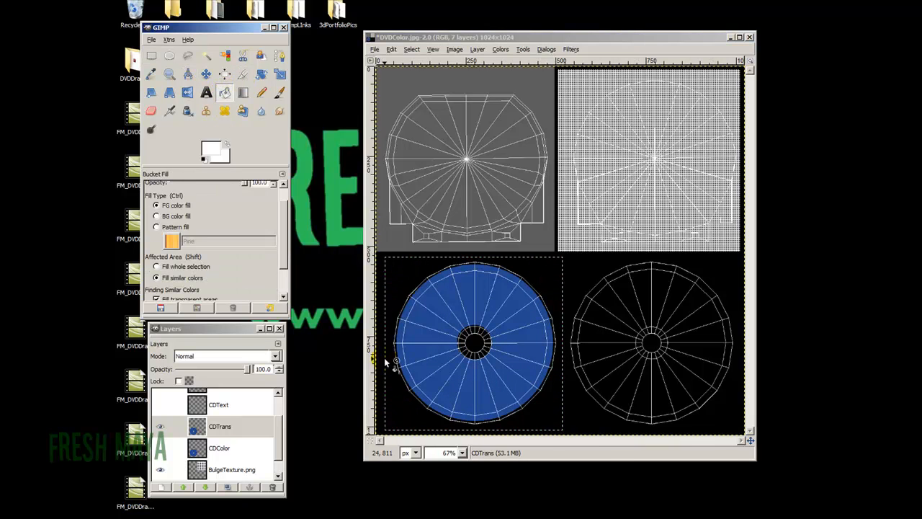
click(468, 302)
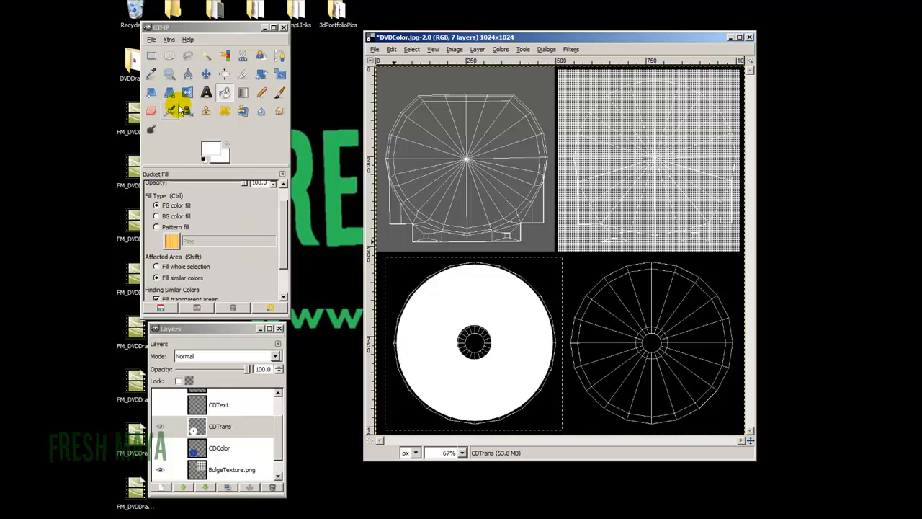
click(407, 286)
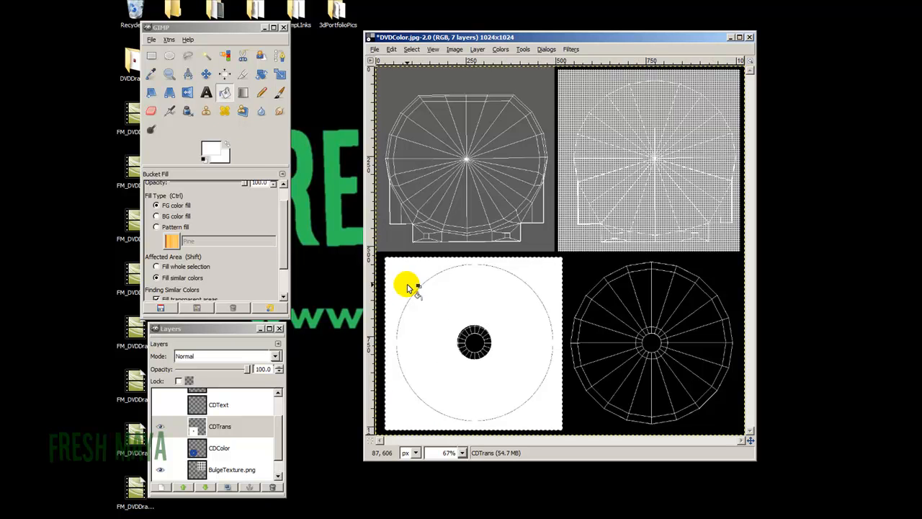
- Paint over the leftover circular outline in white using the Circle (11) brush at scale 4.59
click(280, 92)
click(416, 288)
click(233, 222)
mouse_move(232, 222)
mouse_down()
mouse_move(218, 220)
mouse_move(239, 222)
mouse_up()
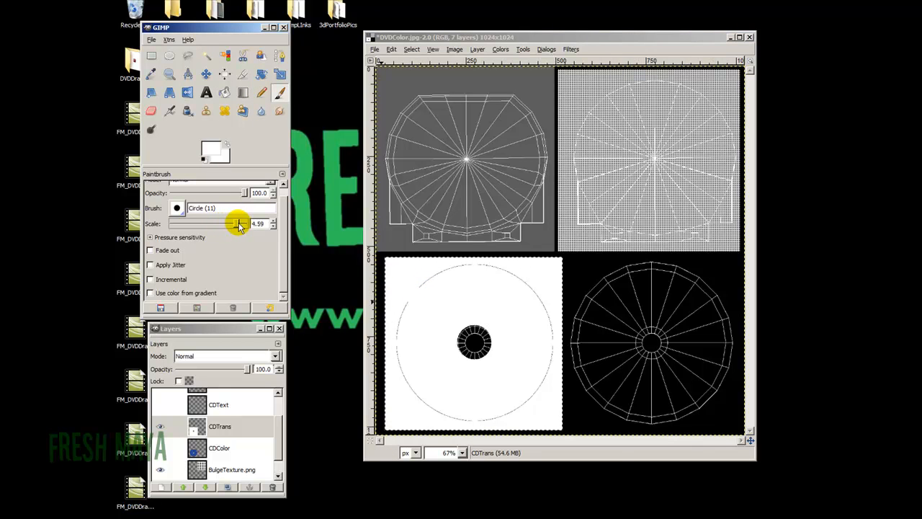
drag(416, 294, 402, 366)
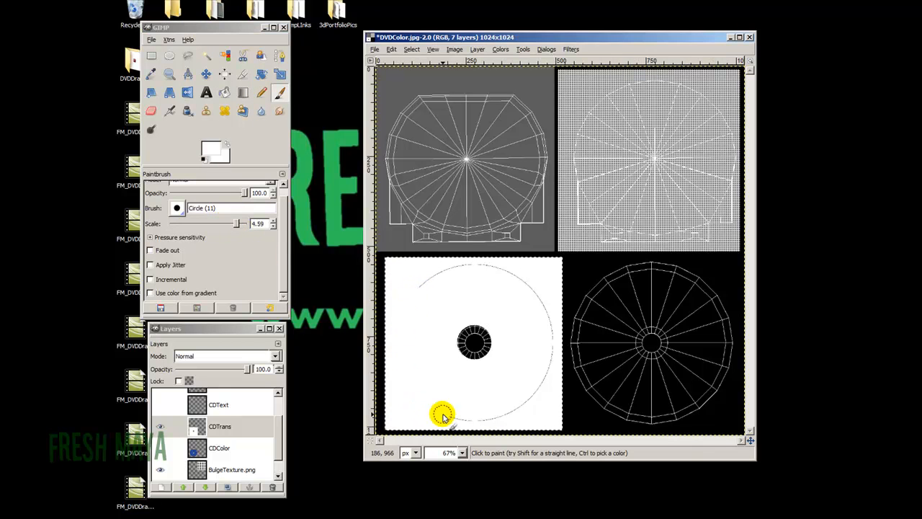
drag(477, 271, 411, 299)
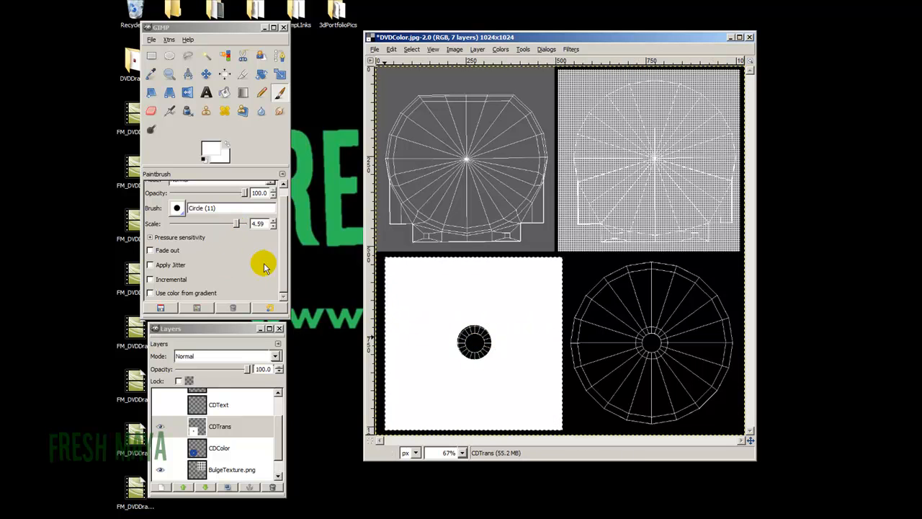
- Set the foreground color to dark grey and bucket-fill the center hole of the lower-left disc
click(225, 94)
click(212, 148)
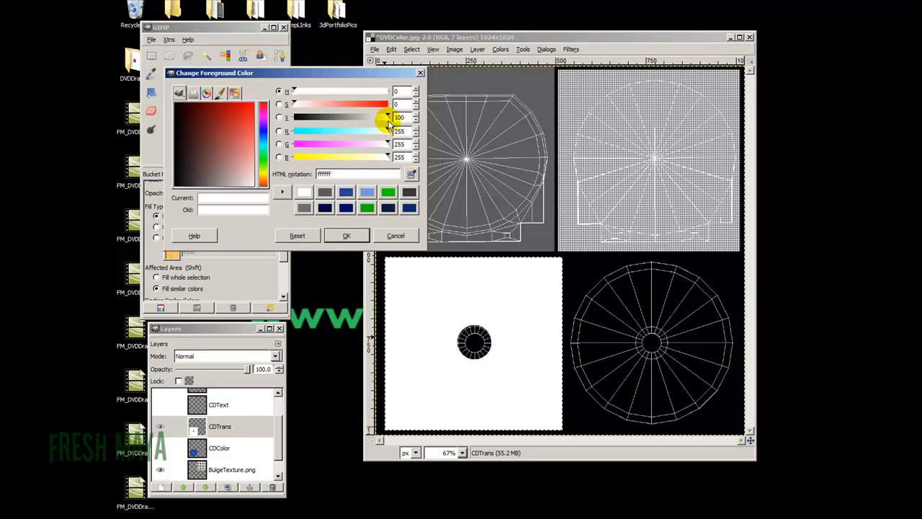
drag(385, 118, 317, 121)
click(346, 236)
click(473, 346)
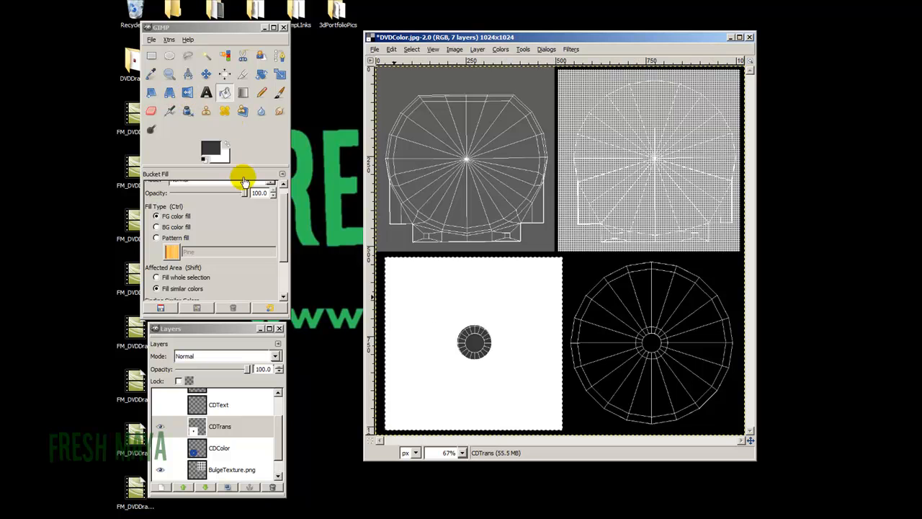
- Draw a circular selection around the hub of the lower-right disc and bucket-fill it with the same dark grey
click(168, 56)
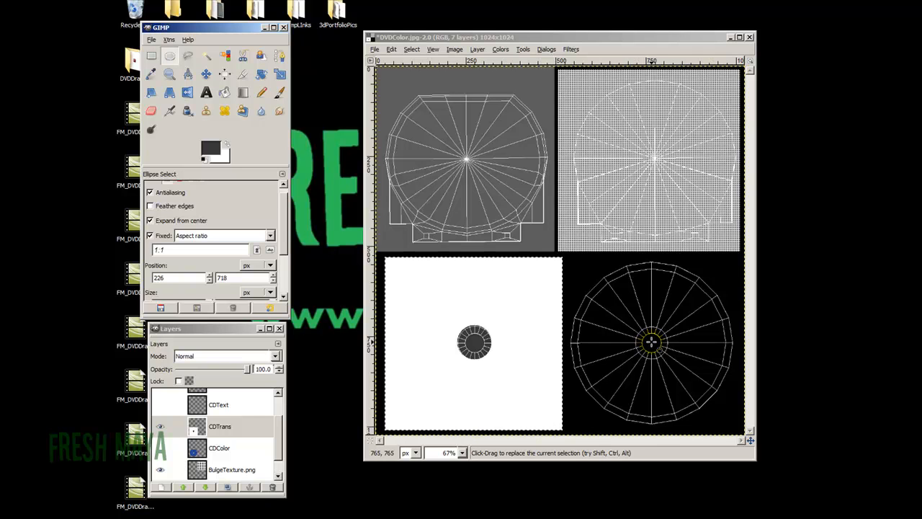
drag(651, 342, 667, 355)
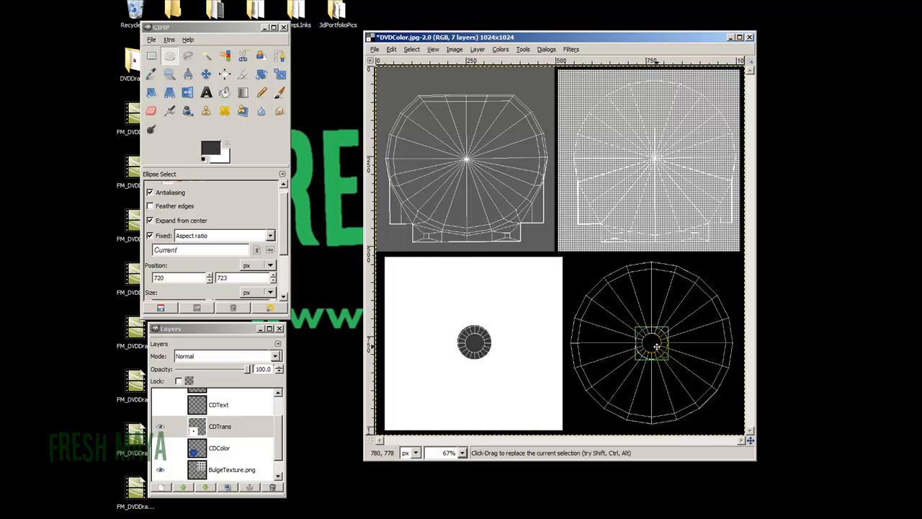
click(226, 92)
click(651, 346)
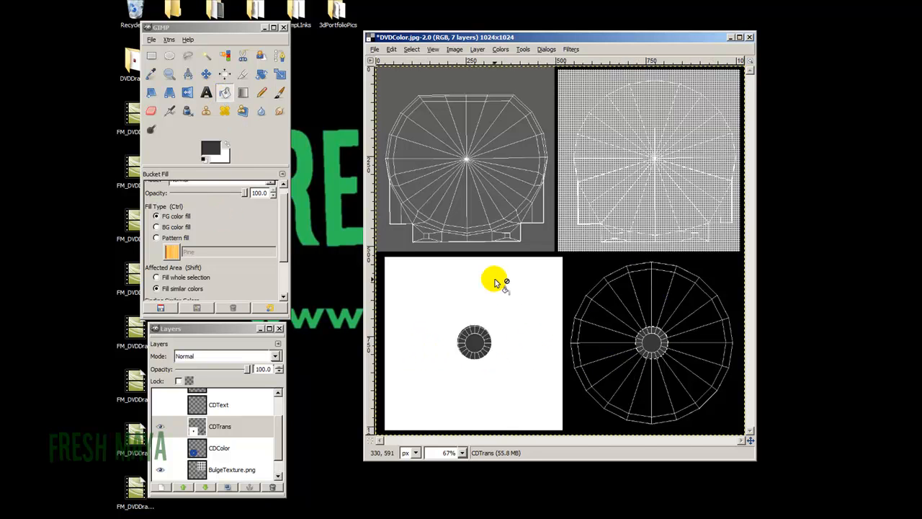
- Select the lower-right disc's square from about (519, 525) to (1002, 1012) px and bucket-fill around its hub with white on CDTrans
click(152, 55)
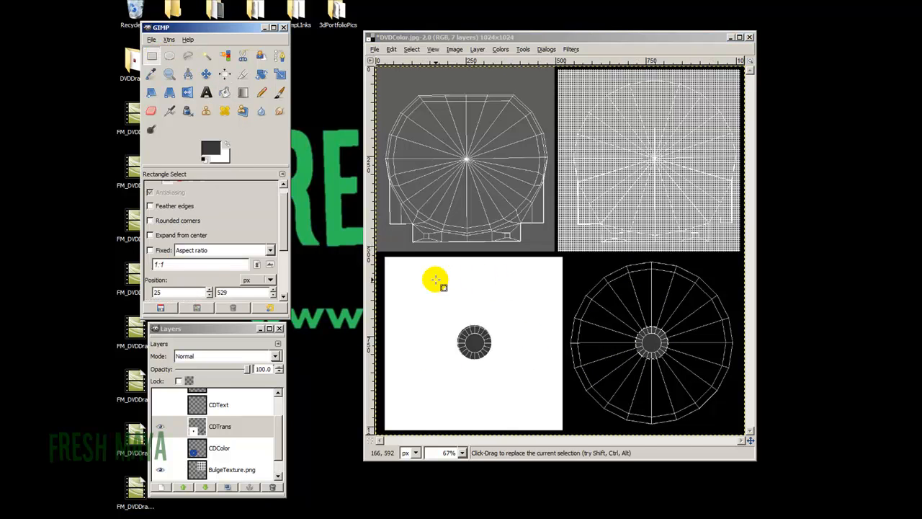
click(577, 296)
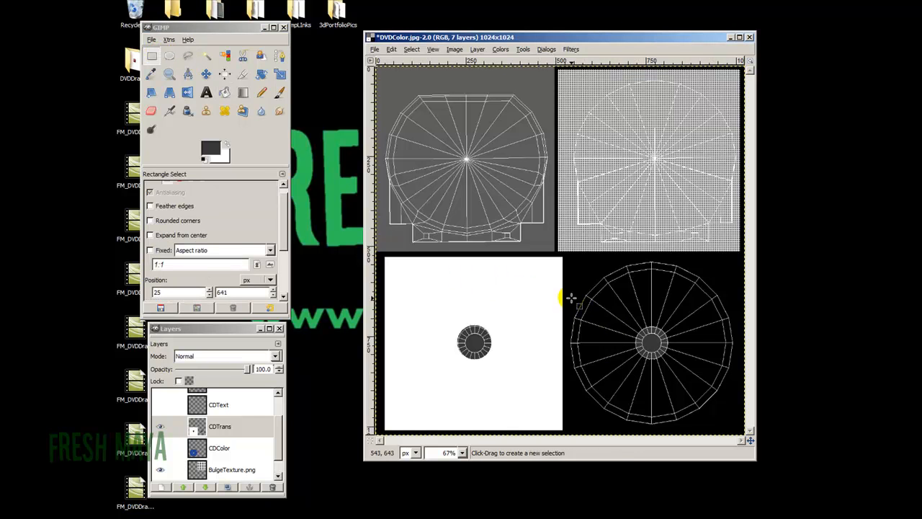
drag(562, 256, 735, 431)
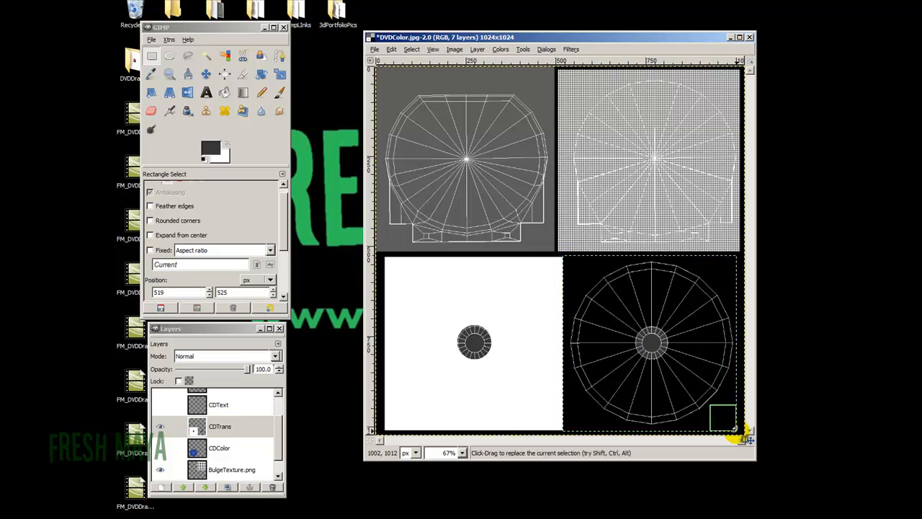
click(224, 92)
click(210, 148)
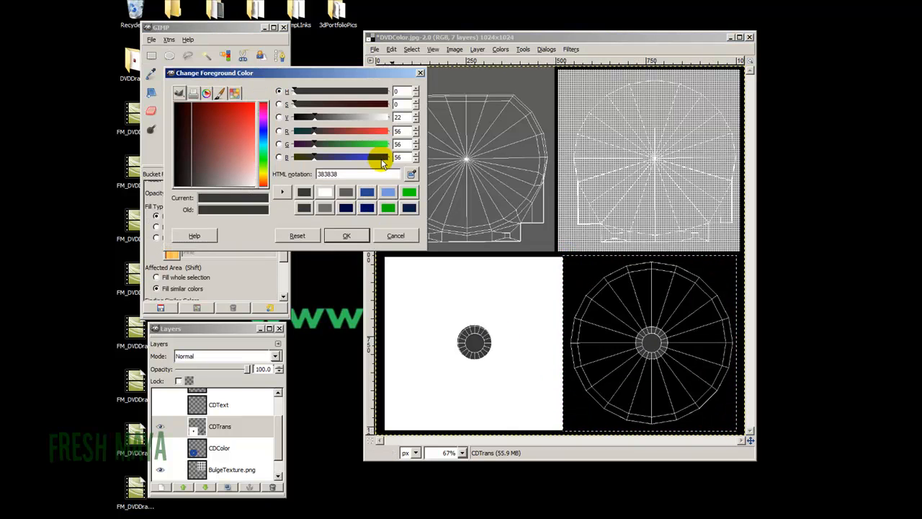
click(325, 191)
click(346, 235)
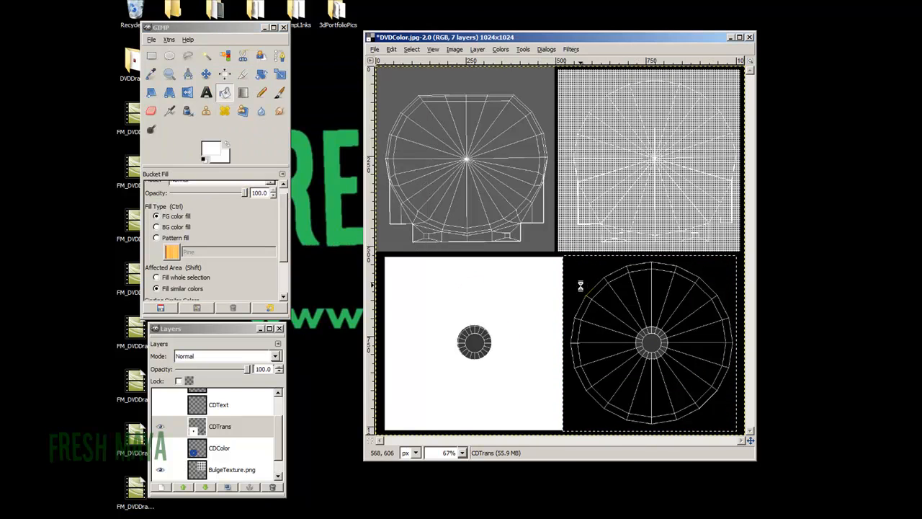
click(582, 286)
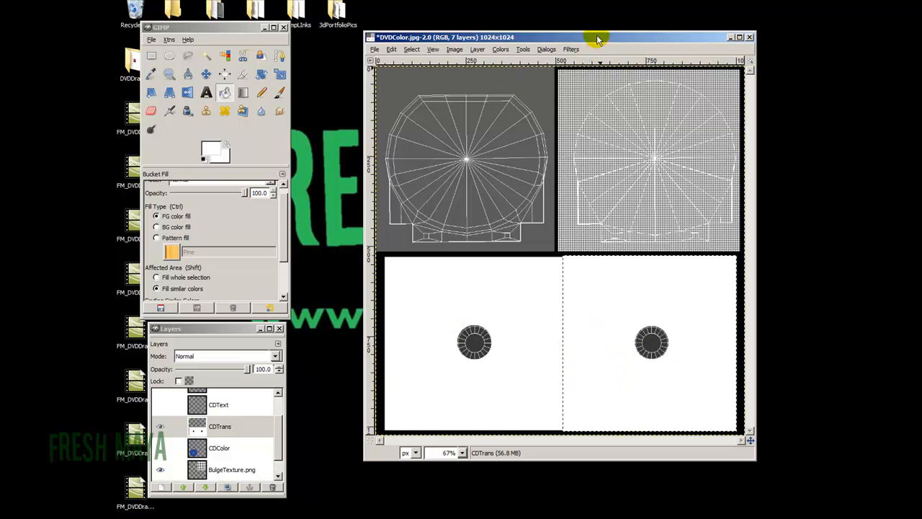
- Hide the UVs layer and save the flattened image as DVDTrans.jpg in the sourceimages folder at JPEG quality 100
drag(279, 423, 278, 391)
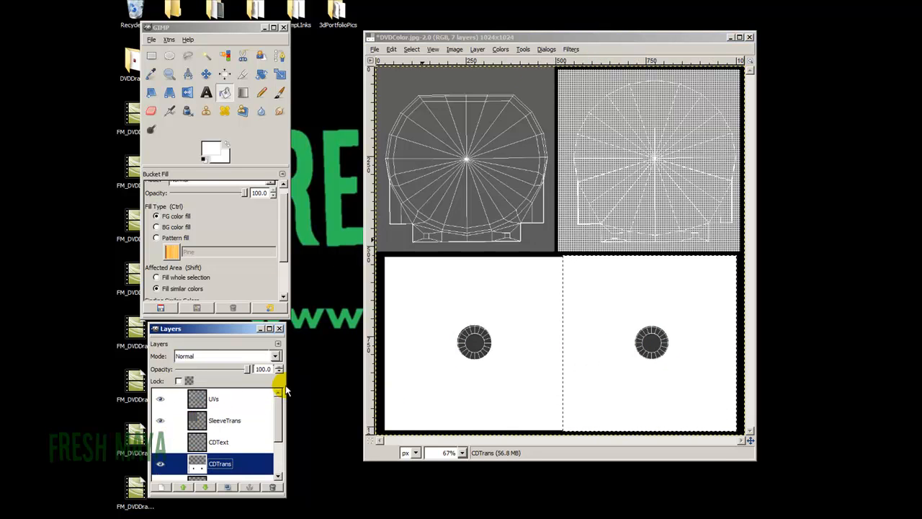
click(160, 399)
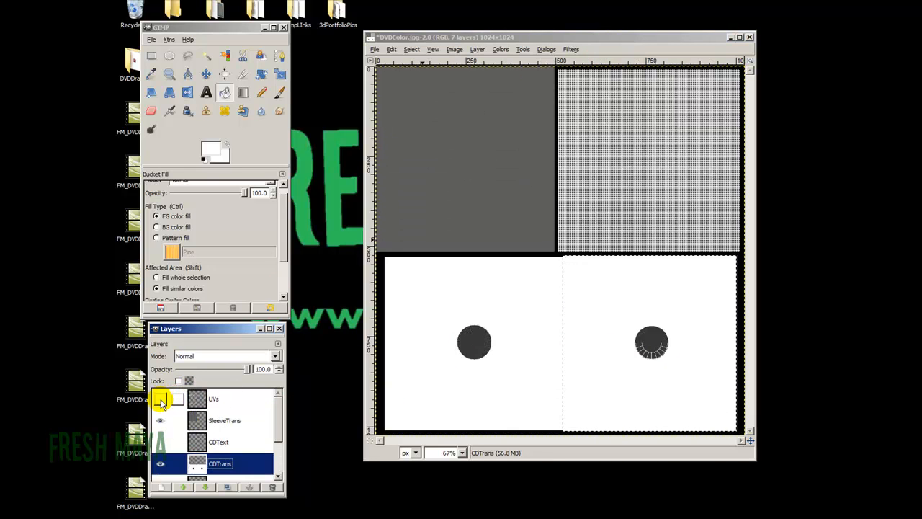
click(375, 49)
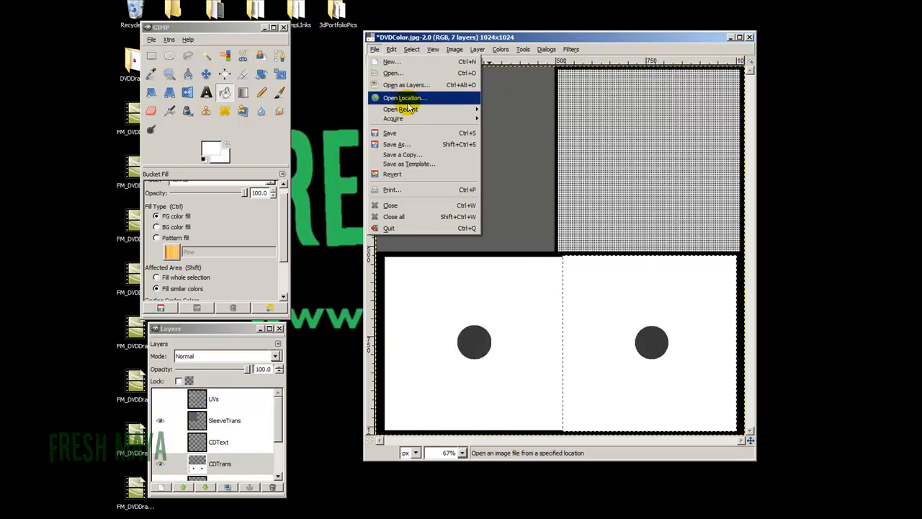
click(408, 143)
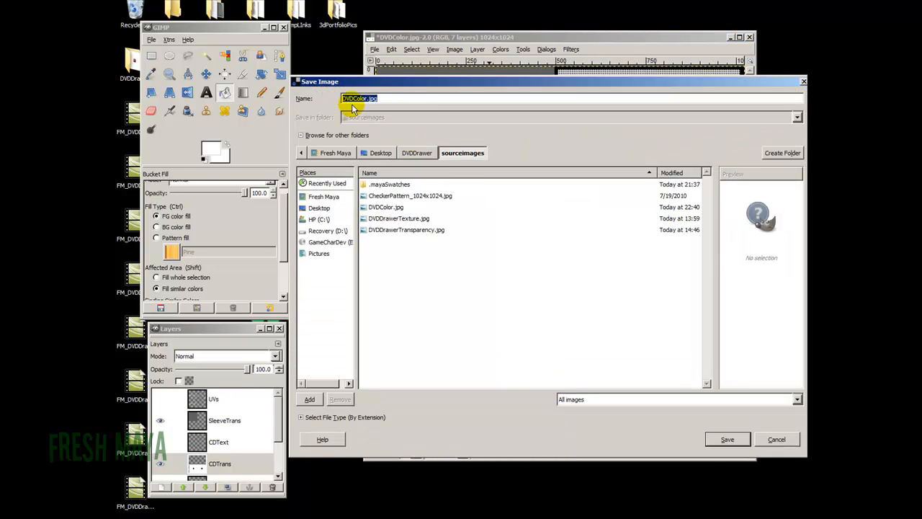
drag(365, 101, 344, 99)
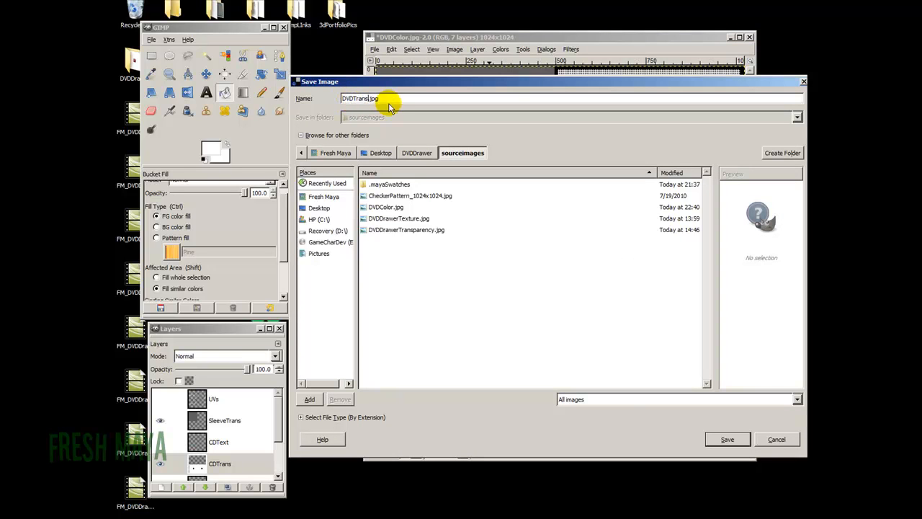
click(729, 439)
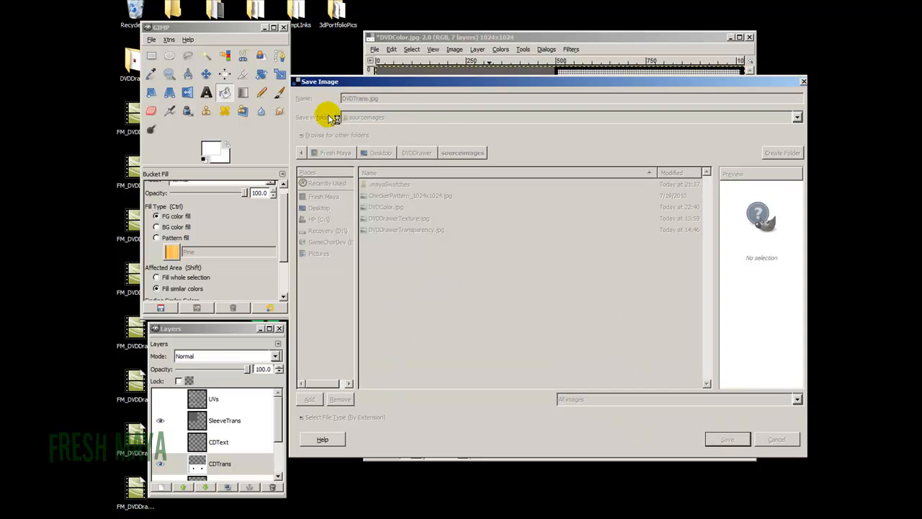
click(360, 211)
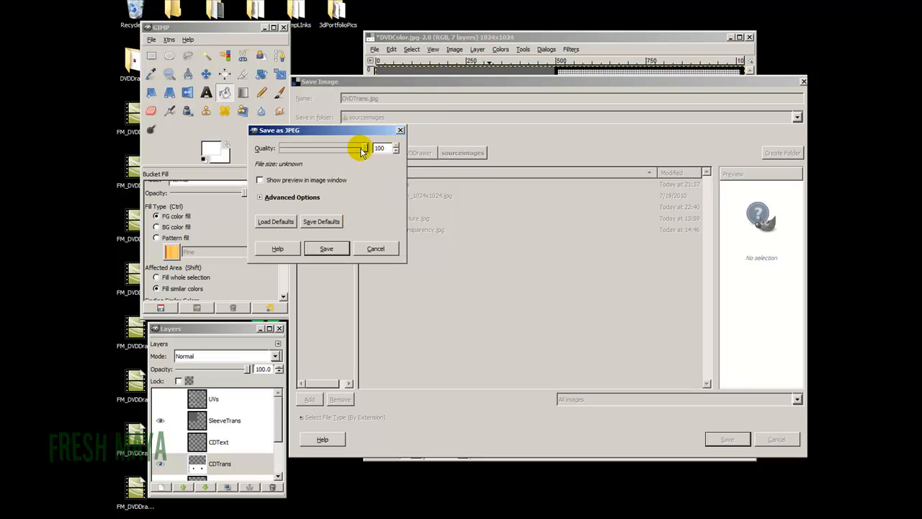
click(326, 248)
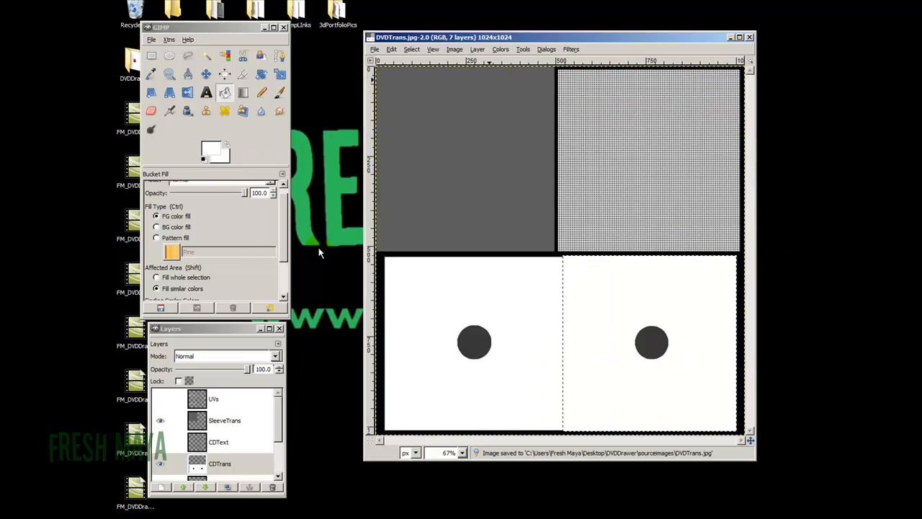
- Save the layered image over DVDTexture.xcf in the DVDDrawer project's images folder, replacing the existing file
click(374, 49)
click(403, 142)
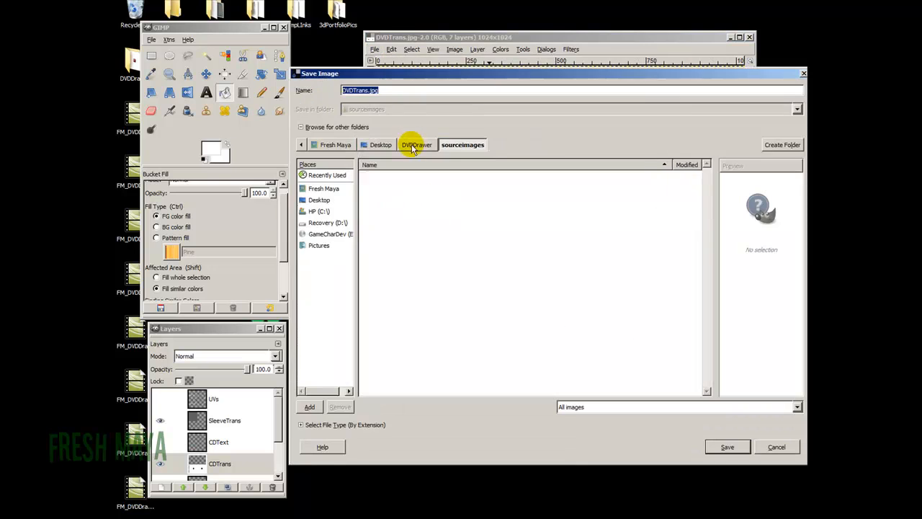
click(381, 90)
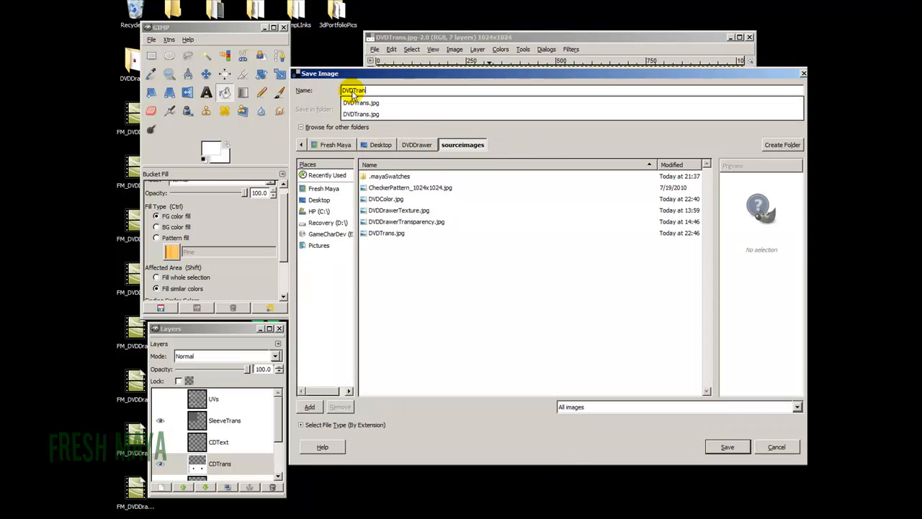
click(416, 147)
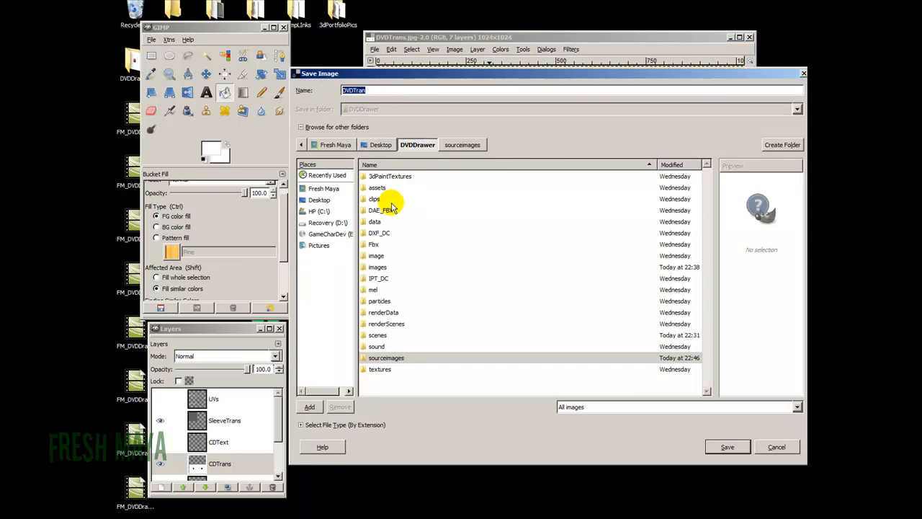
double_click(375, 265)
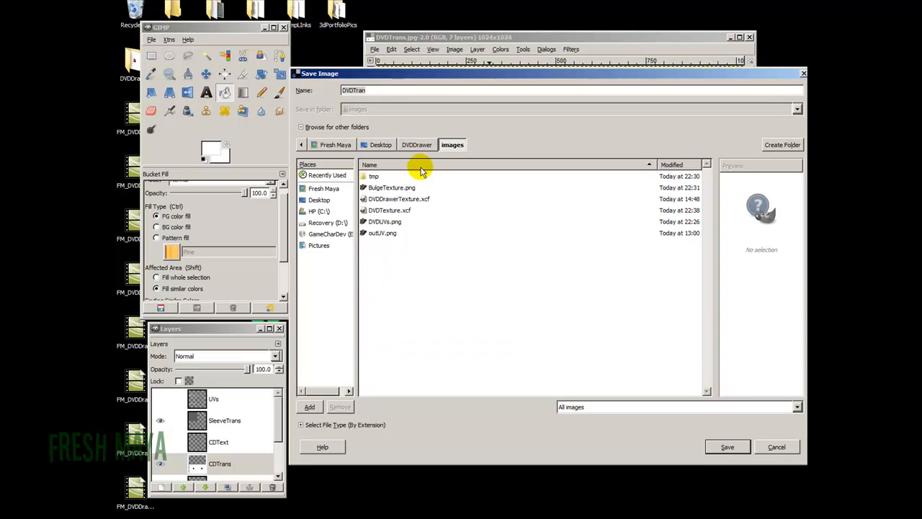
click(389, 209)
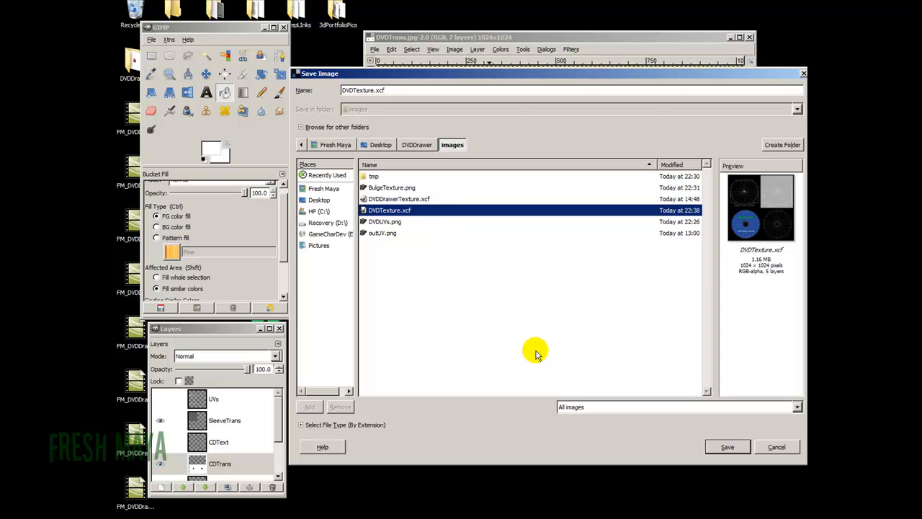
click(726, 446)
click(638, 317)
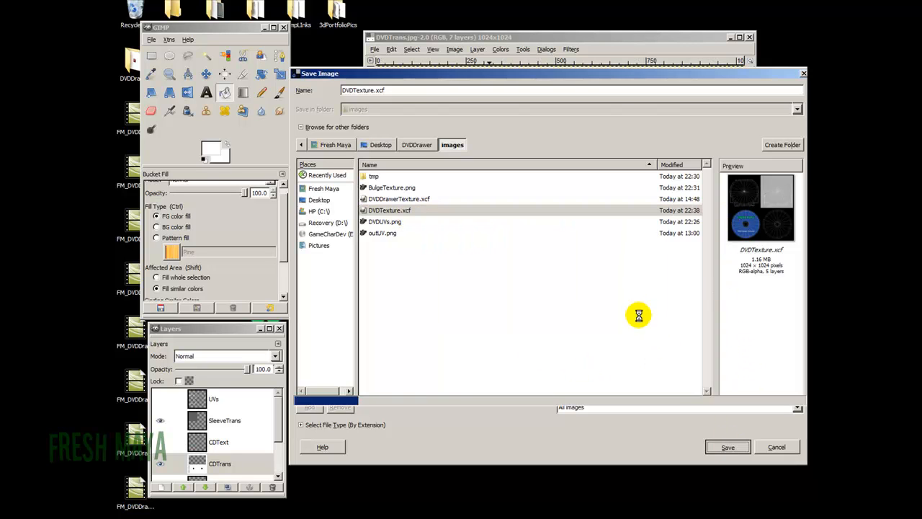